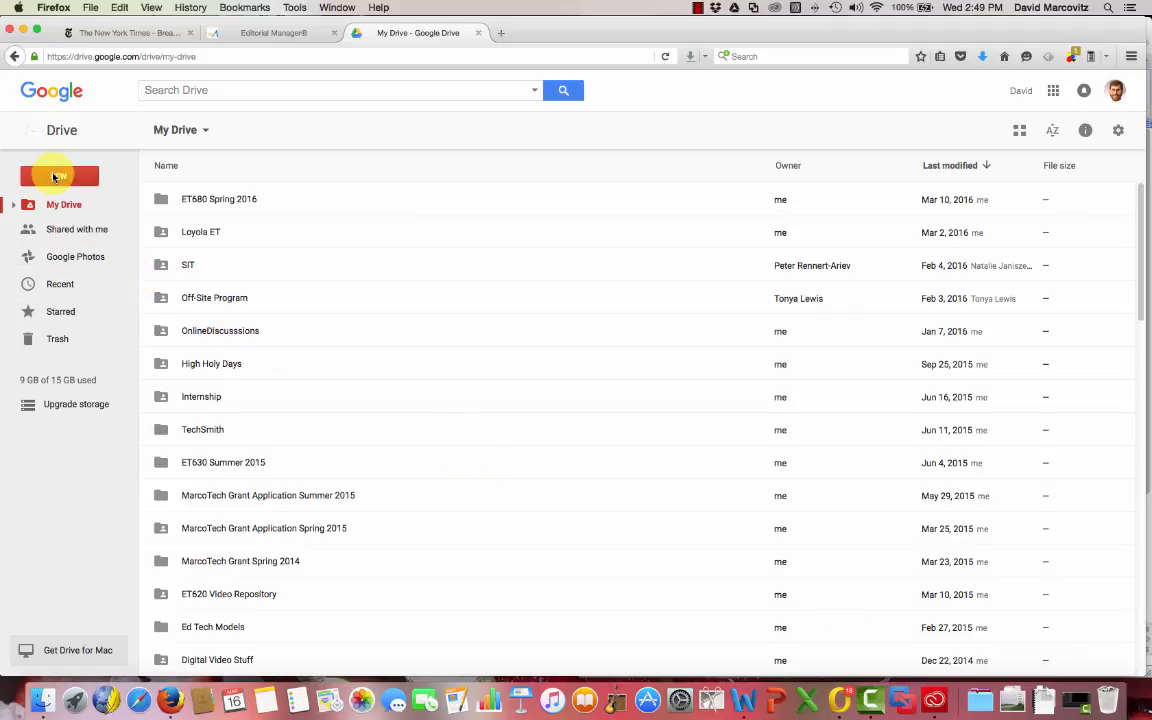
# - Create a new blank Google Form from My Drive and decline the introductory tour
pyautogui.click(54, 177)
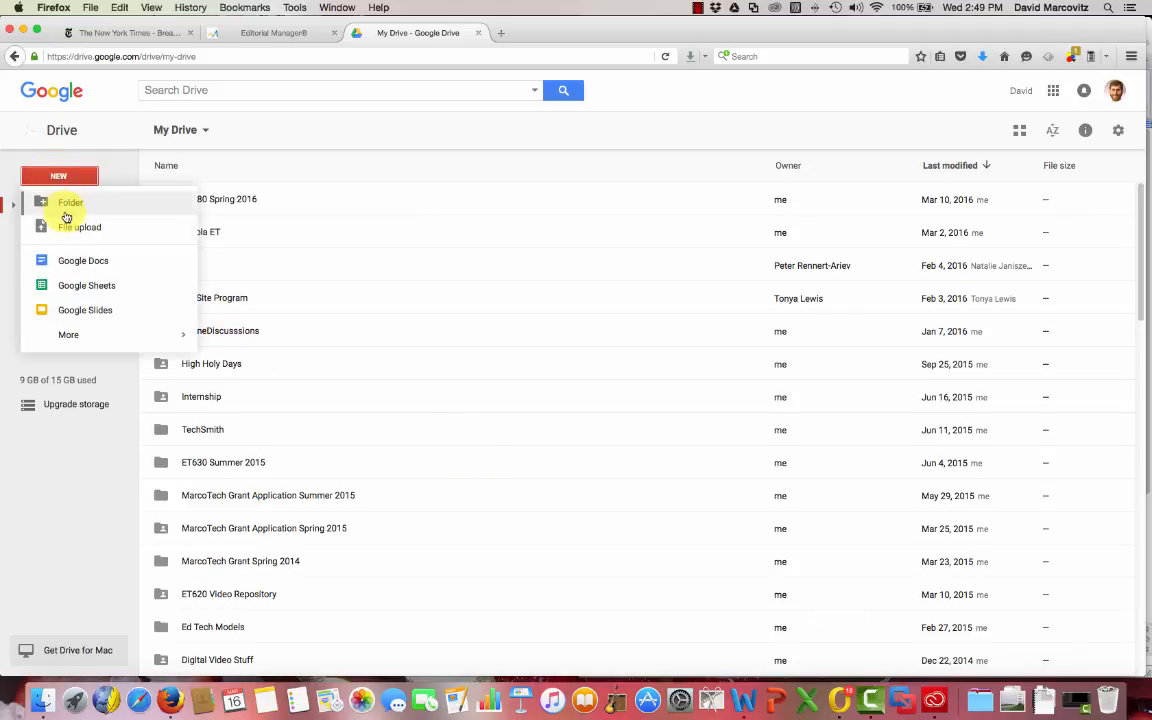
pyautogui.moveTo(85, 337)
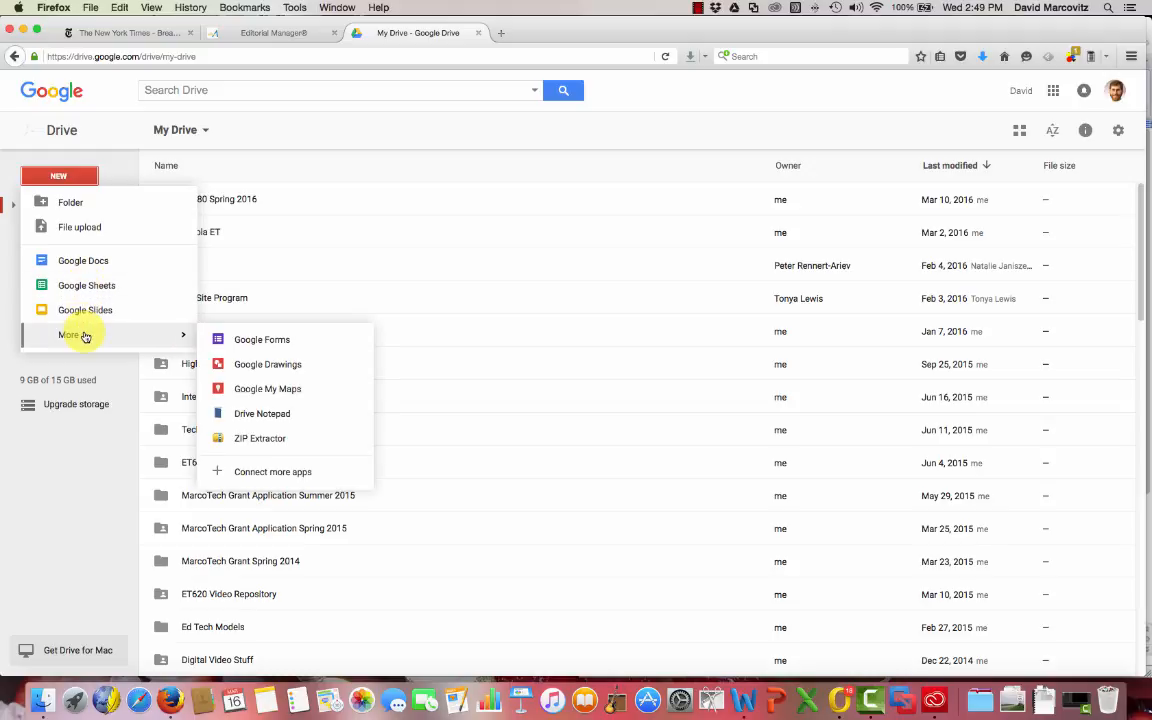
pyautogui.click(244, 345)
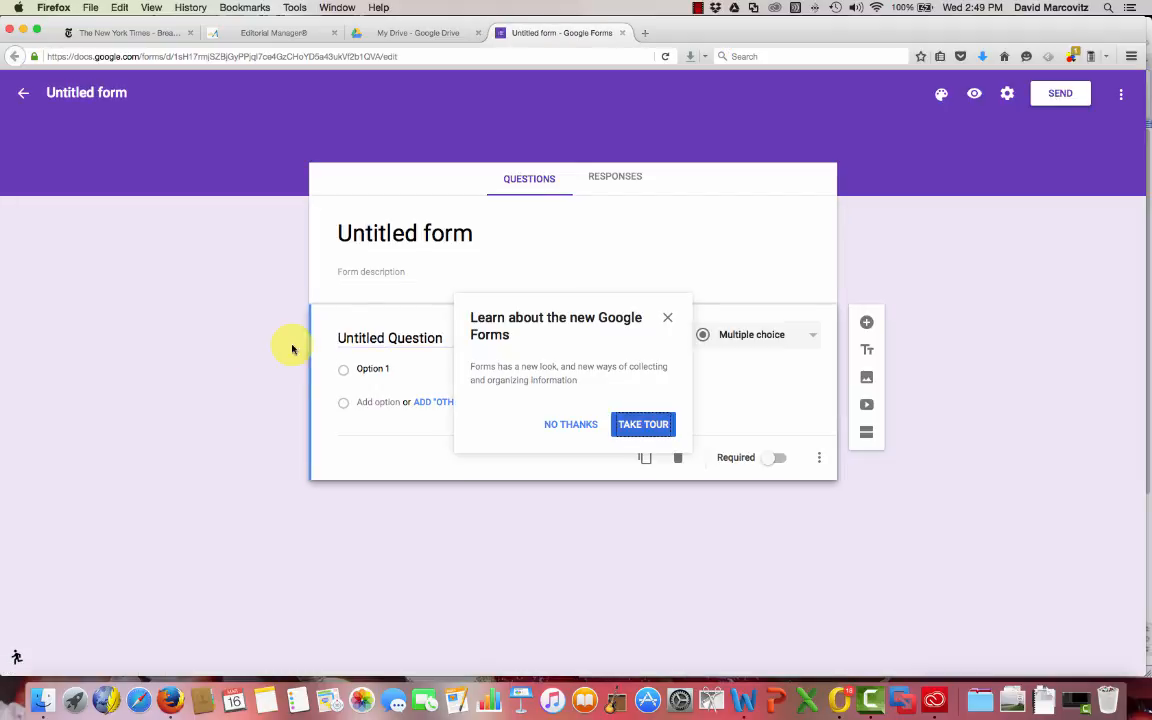
pyautogui.click(574, 424)
# - Replace the form's title with "Testing Forms"
pyautogui.click(413, 240)
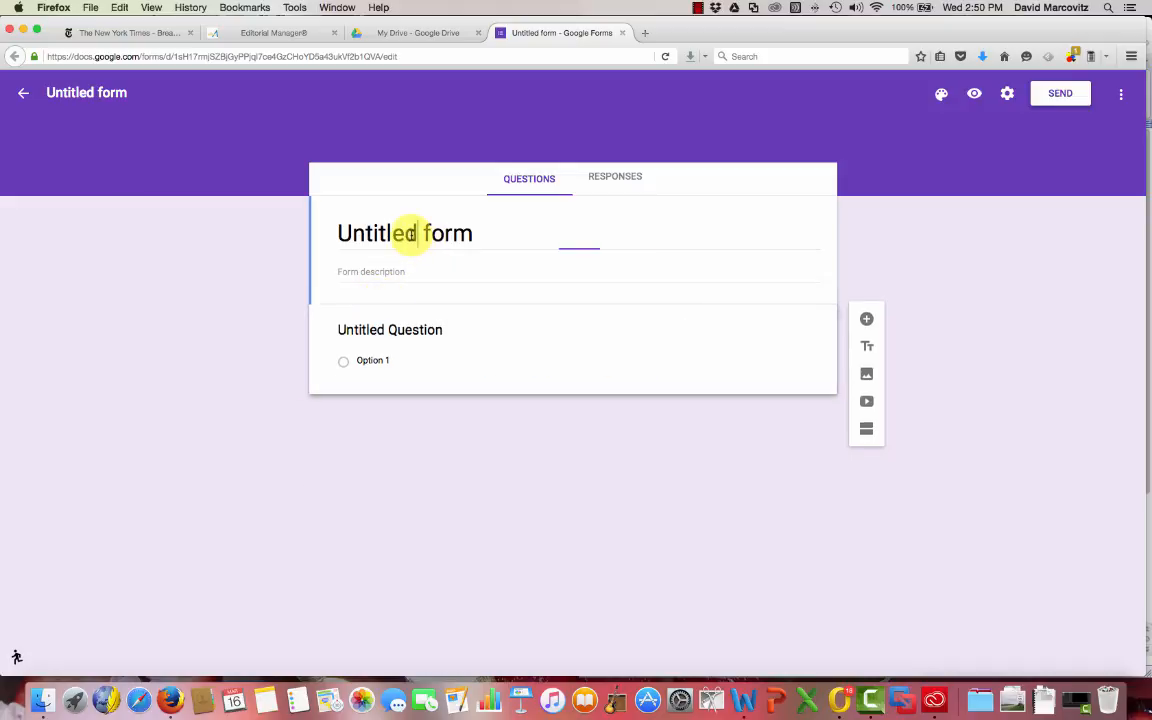
pyautogui.moveTo(478, 232); pyautogui.dragTo(342, 228)
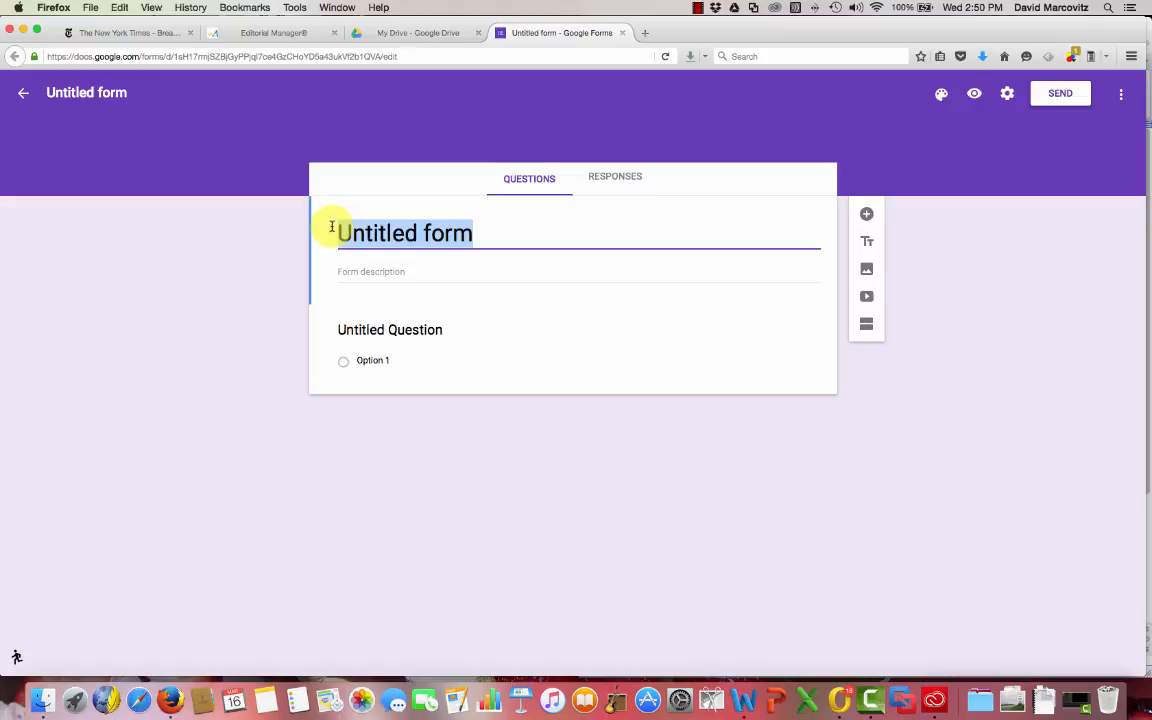
pyautogui.write('Tes')
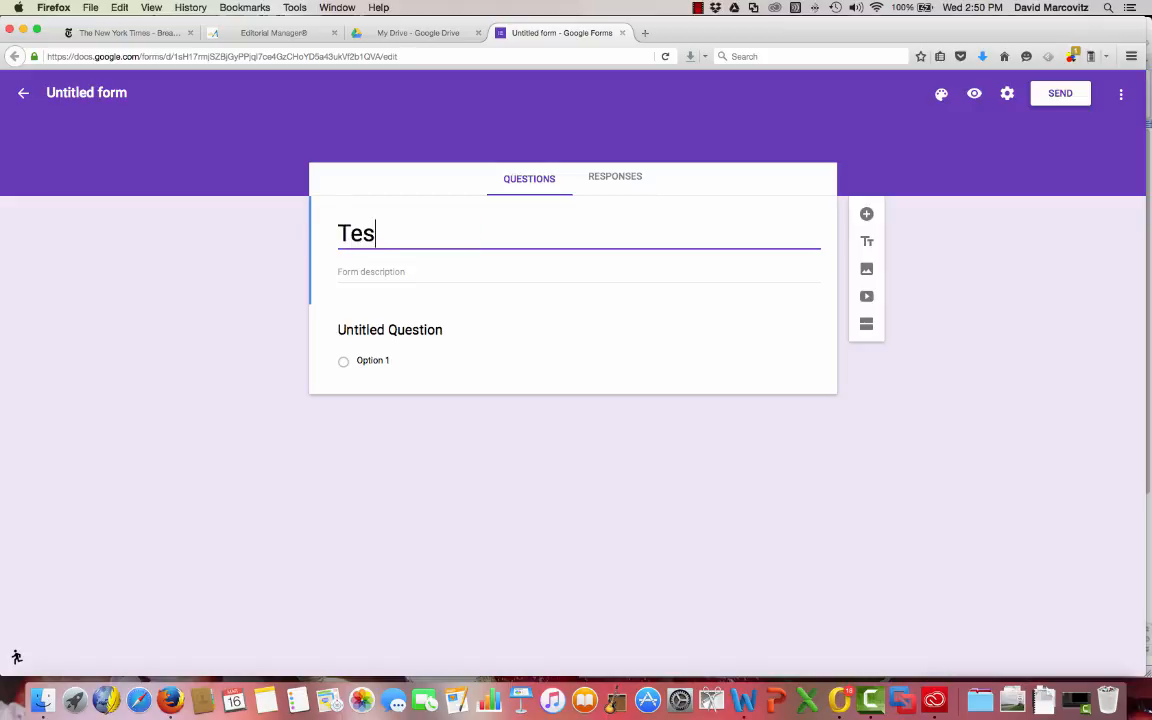
pyautogui.write('ting Forms')
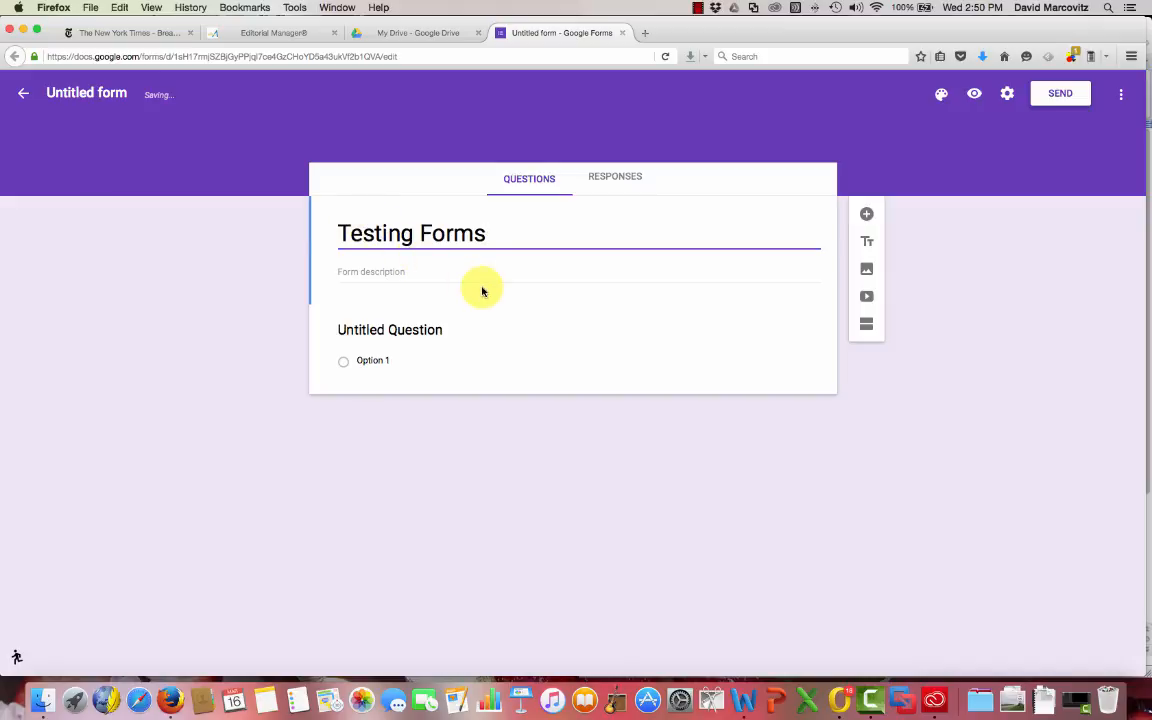
# - Add a short answer question titled "Name" and make it required
pyautogui.click(866, 217)
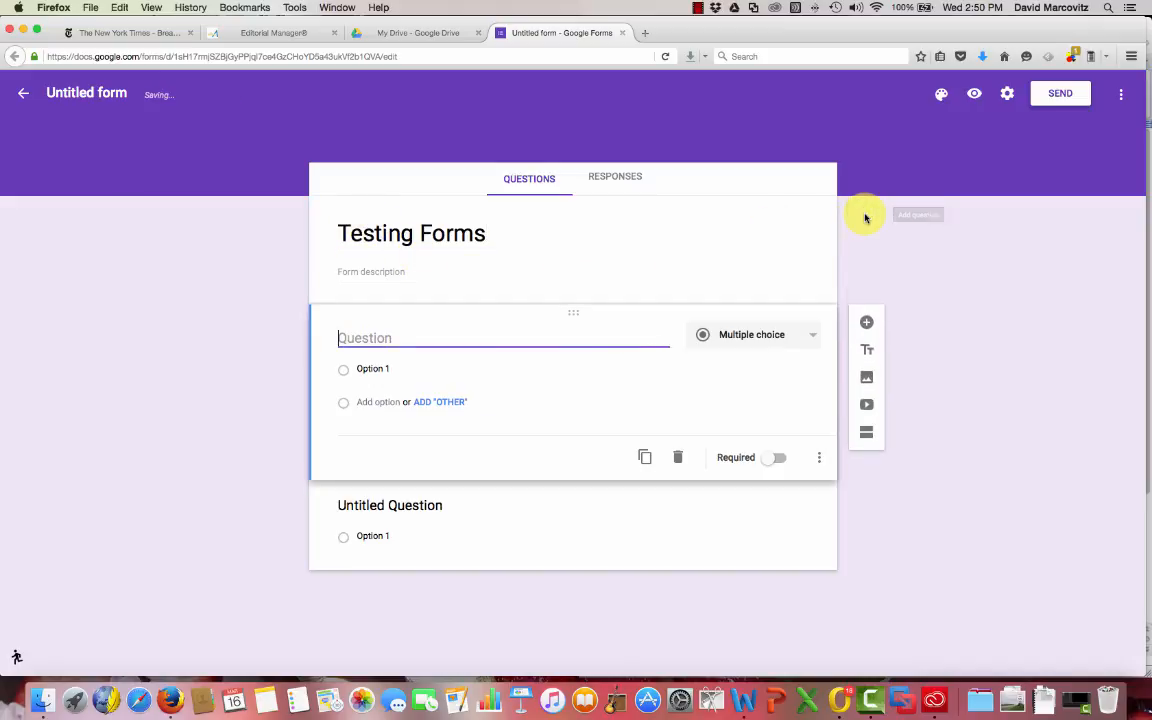
pyautogui.click(808, 336)
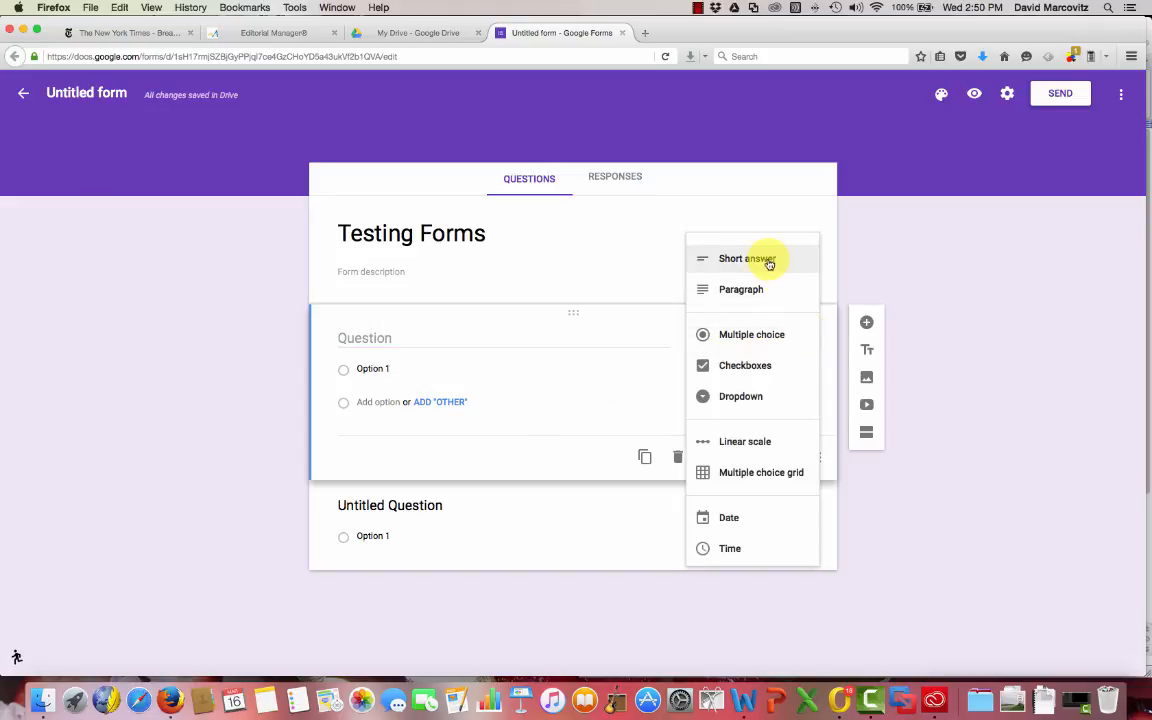
pyautogui.click(769, 263)
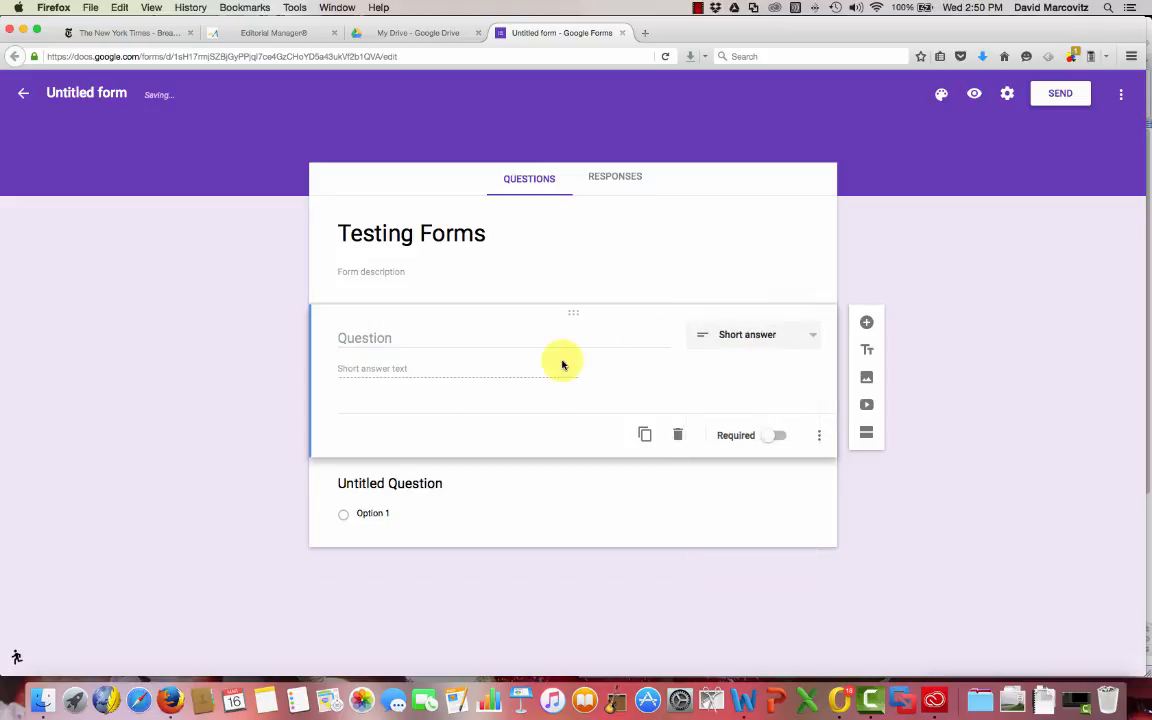
pyautogui.click(379, 336)
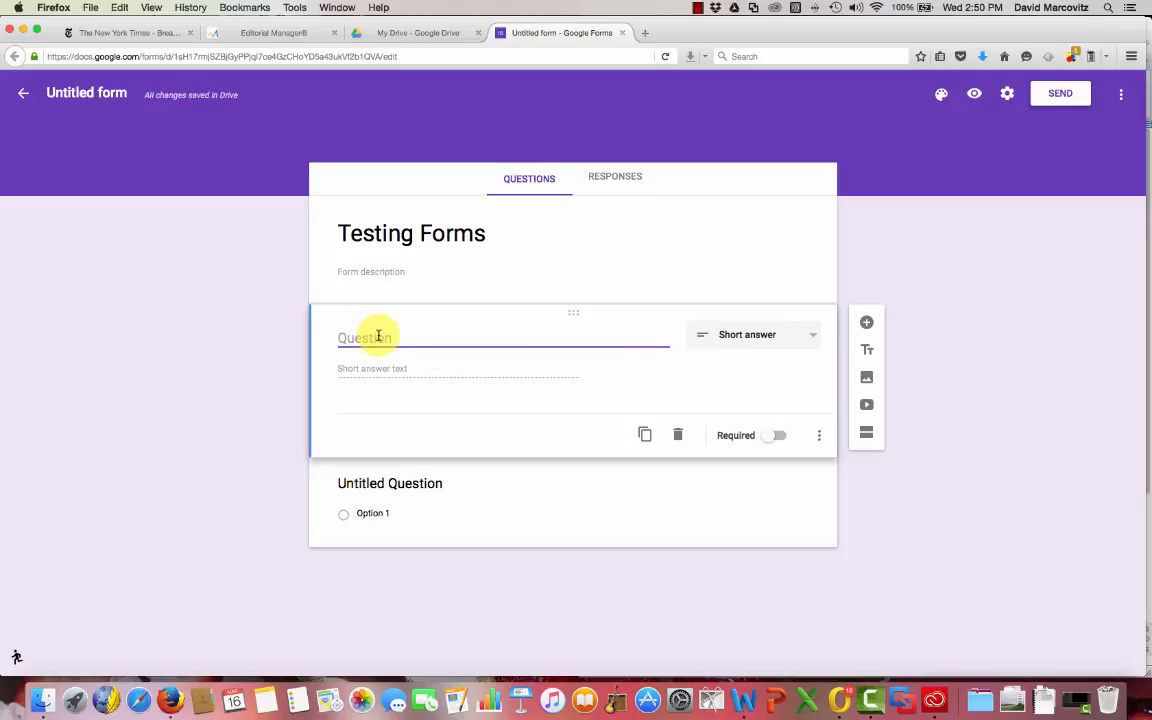
pyautogui.write('Name')
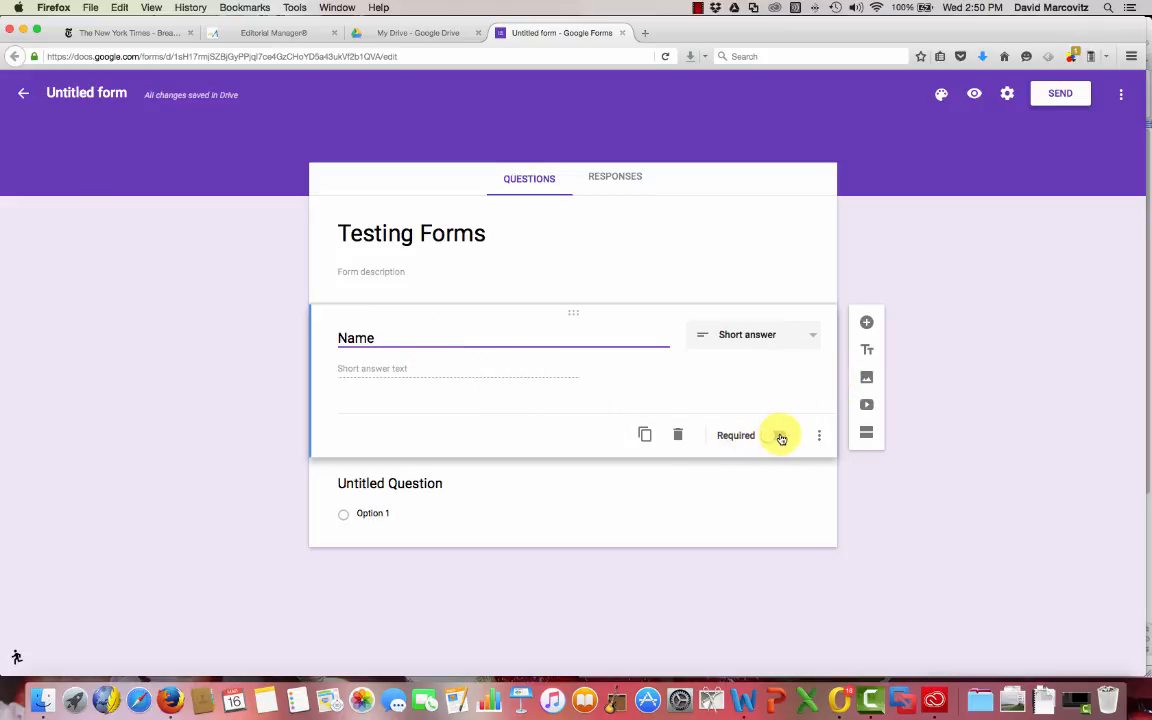
pyautogui.click(781, 437)
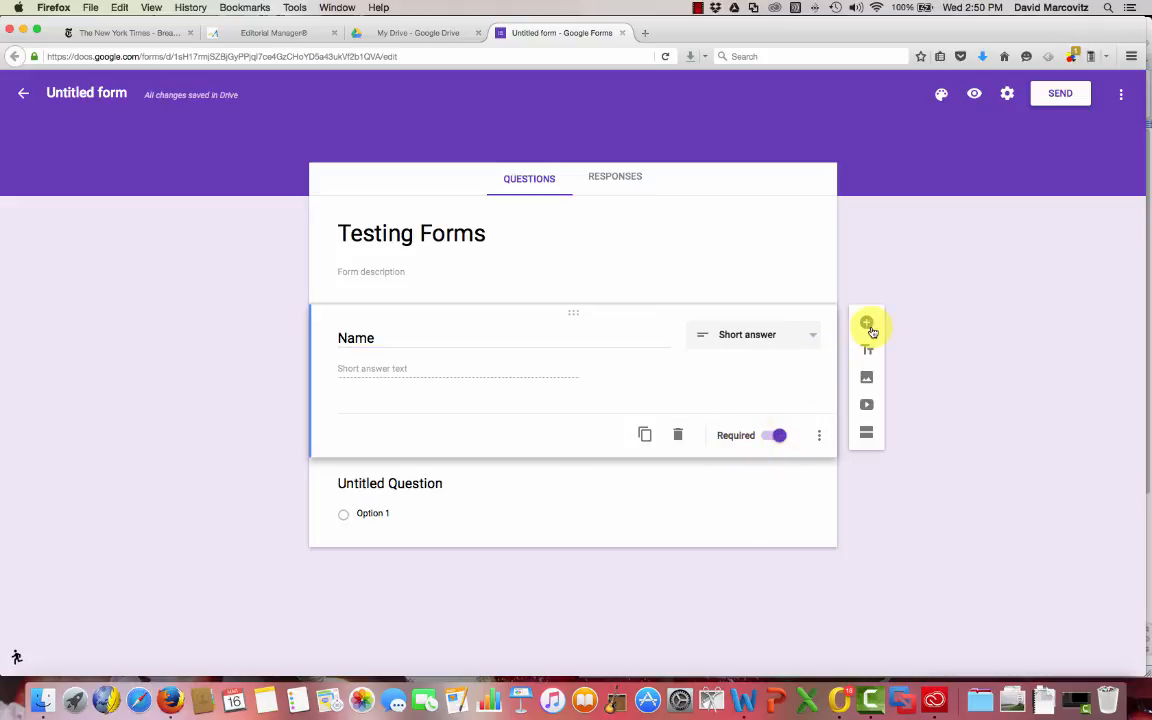
# - Turn the untitled question below Name into a dropdown question reading "What is your favorite color?"
pyautogui.click(740, 489)
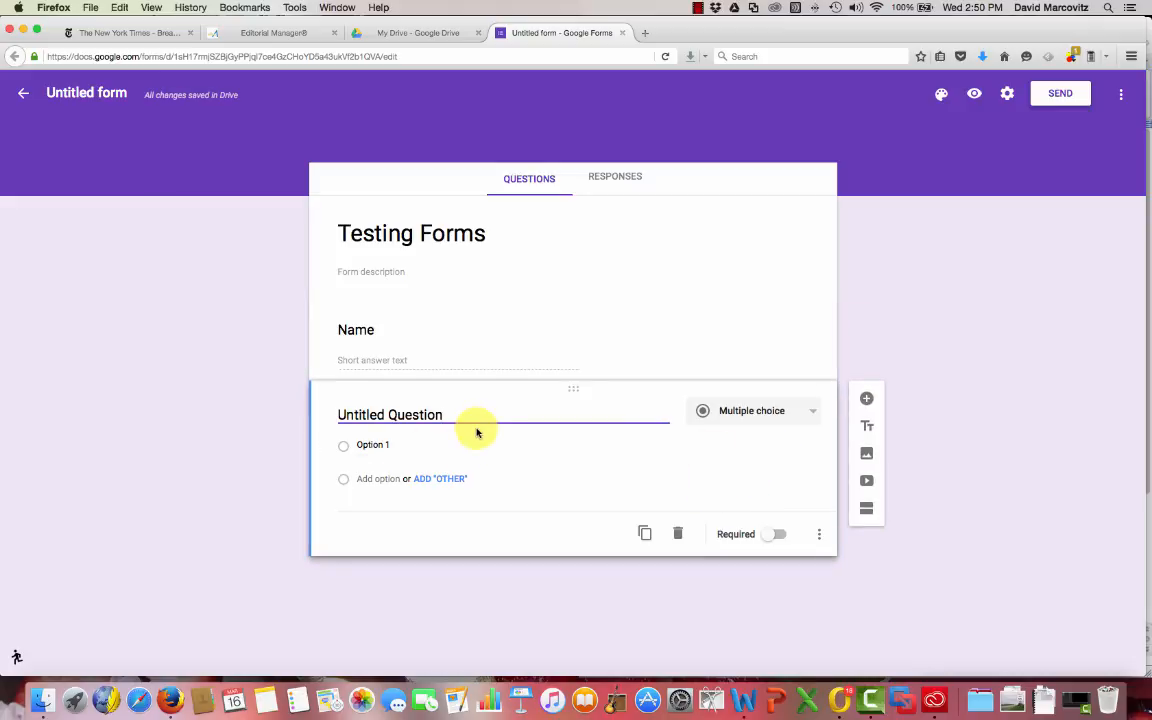
pyautogui.click(802, 413)
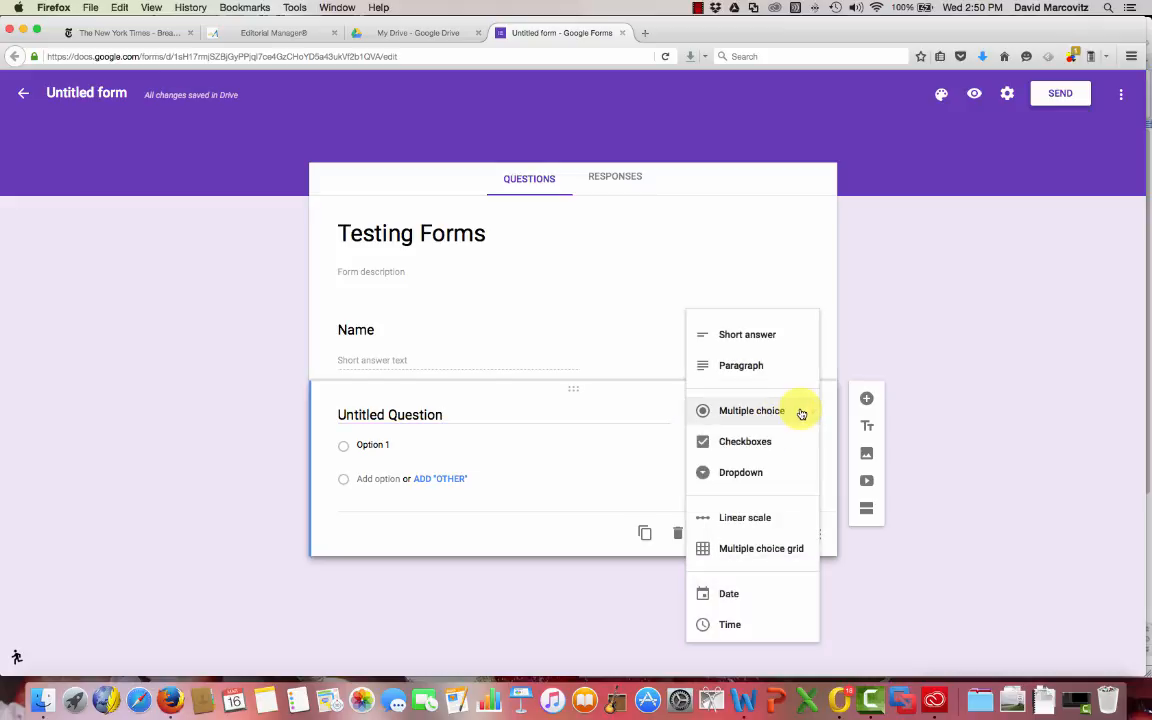
pyautogui.click(766, 478)
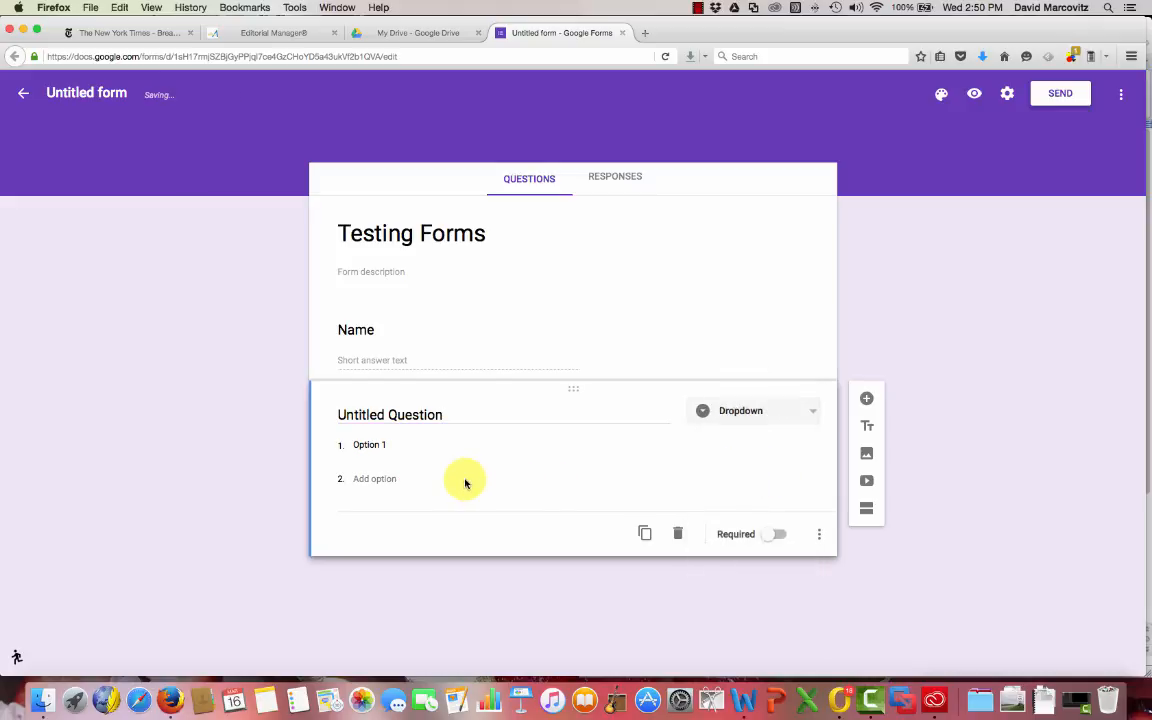
pyautogui.moveTo(443, 414); pyautogui.dragTo(329, 408)
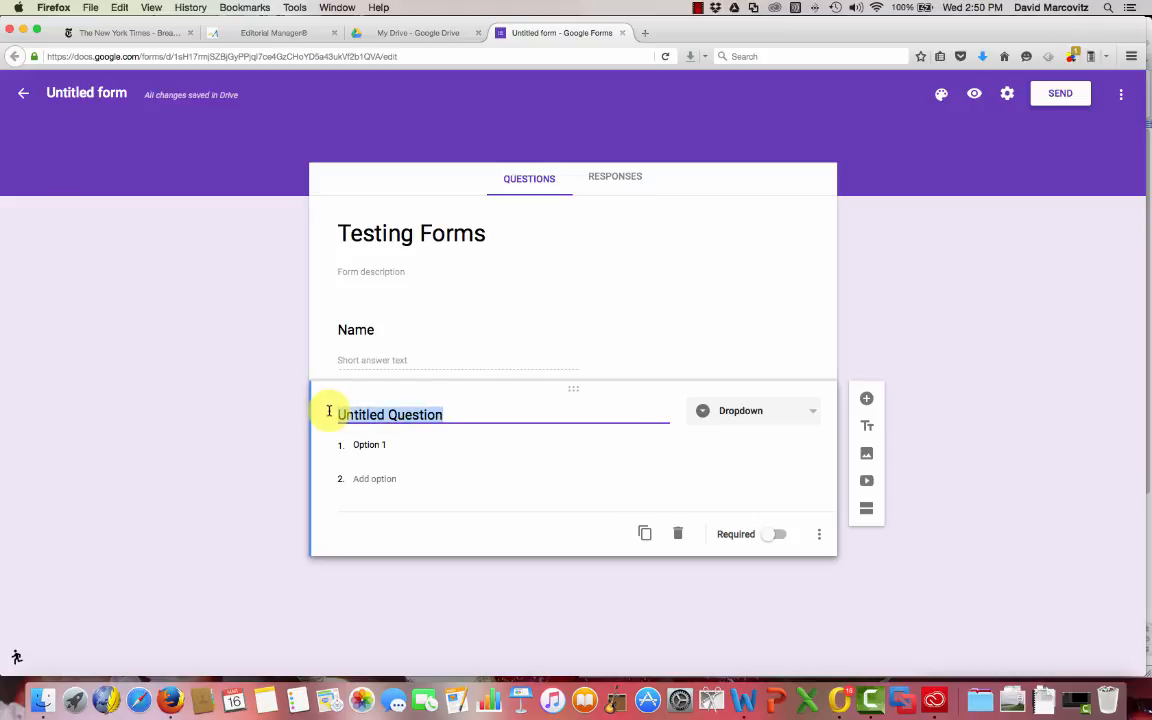
pyautogui.write('What is your favorite colore')
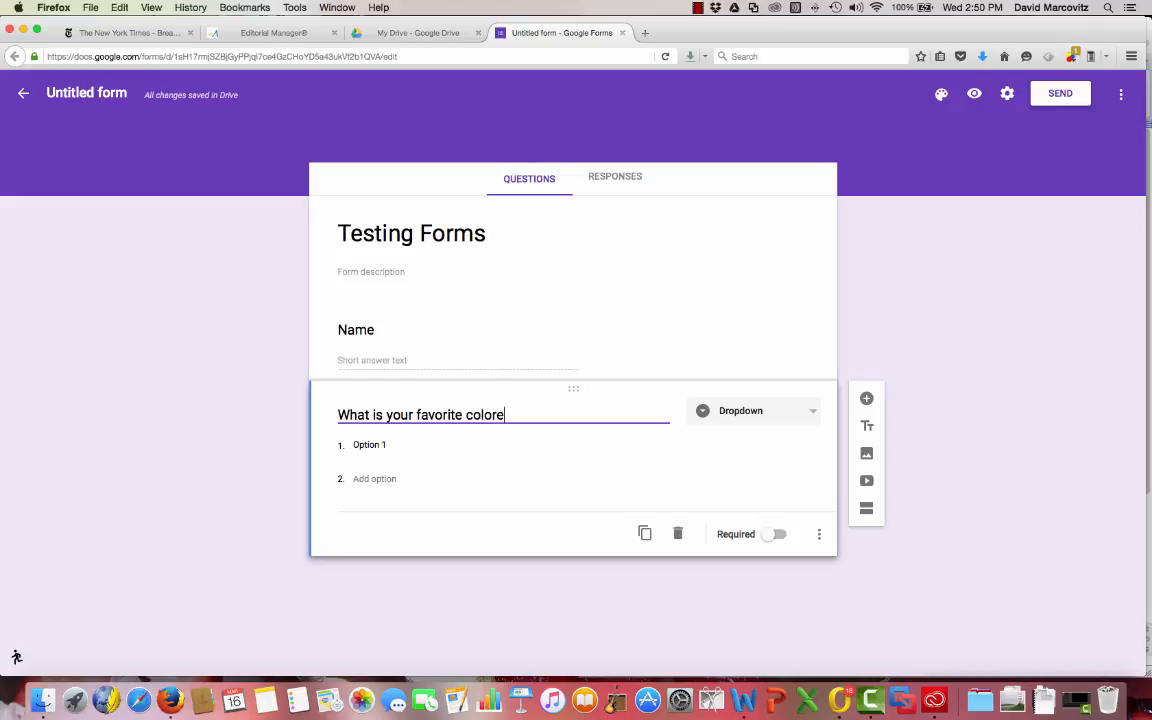
pyautogui.press('BackSpace')
# - Give the favorite color question the options blue, green, yellow and red
pyautogui.click(365, 443)
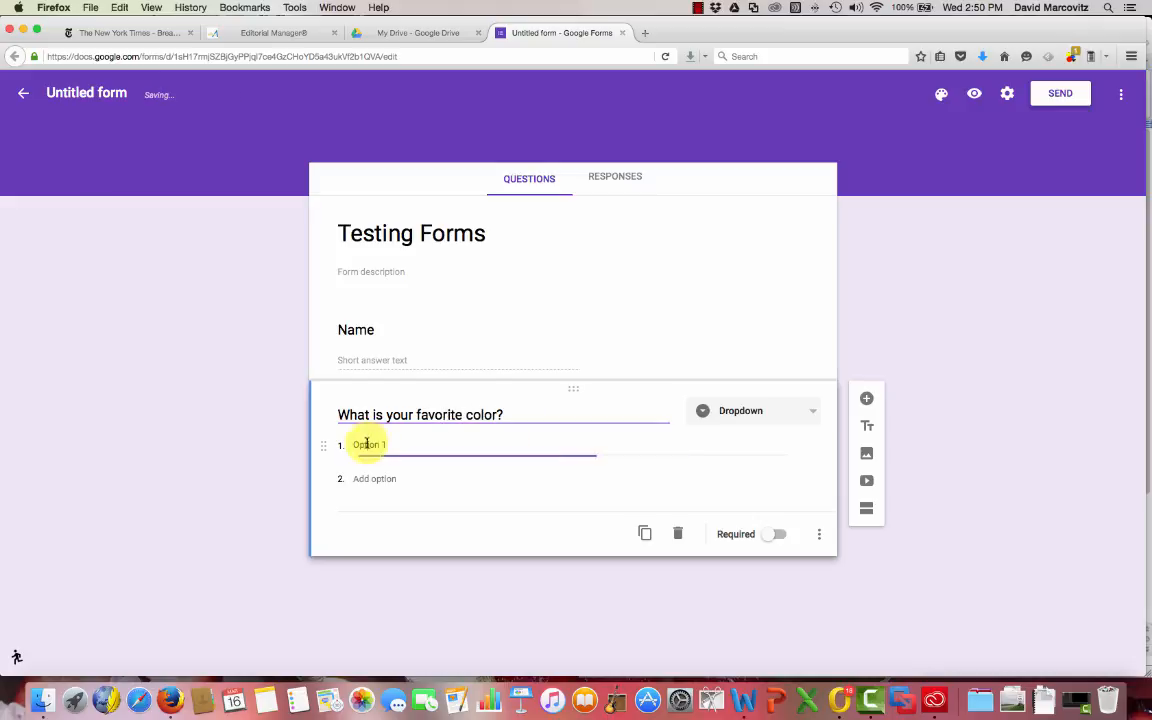
pyautogui.tripleClick(384, 444)
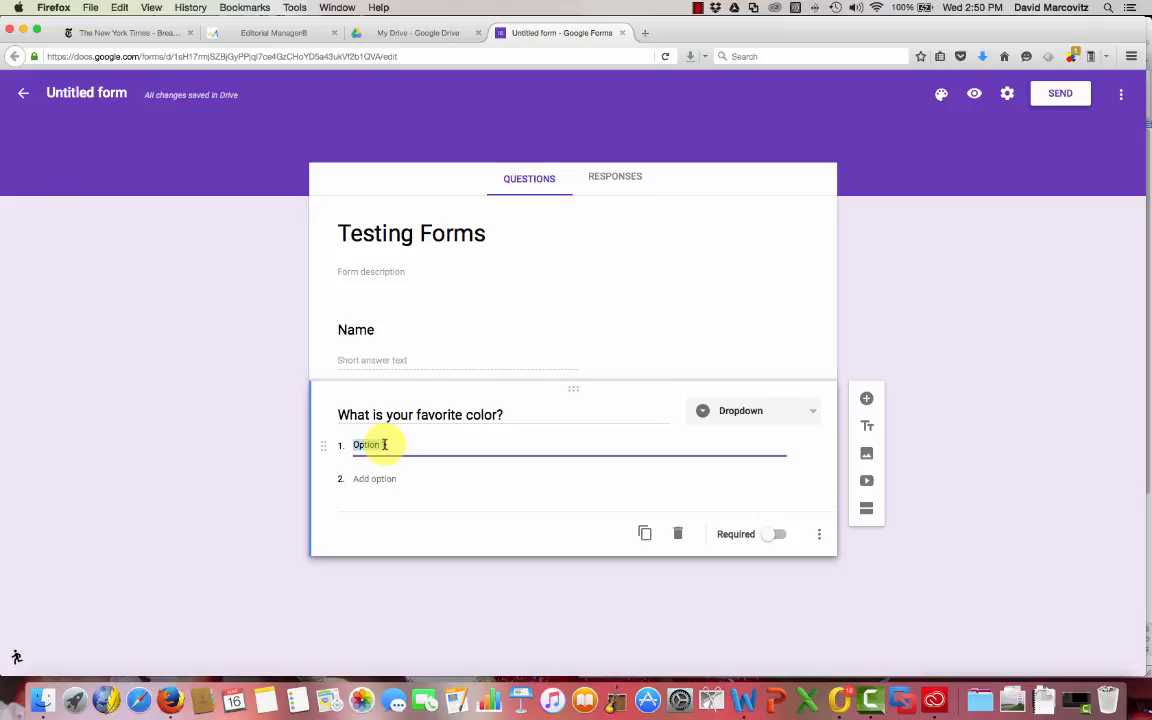
pyautogui.write('blue')
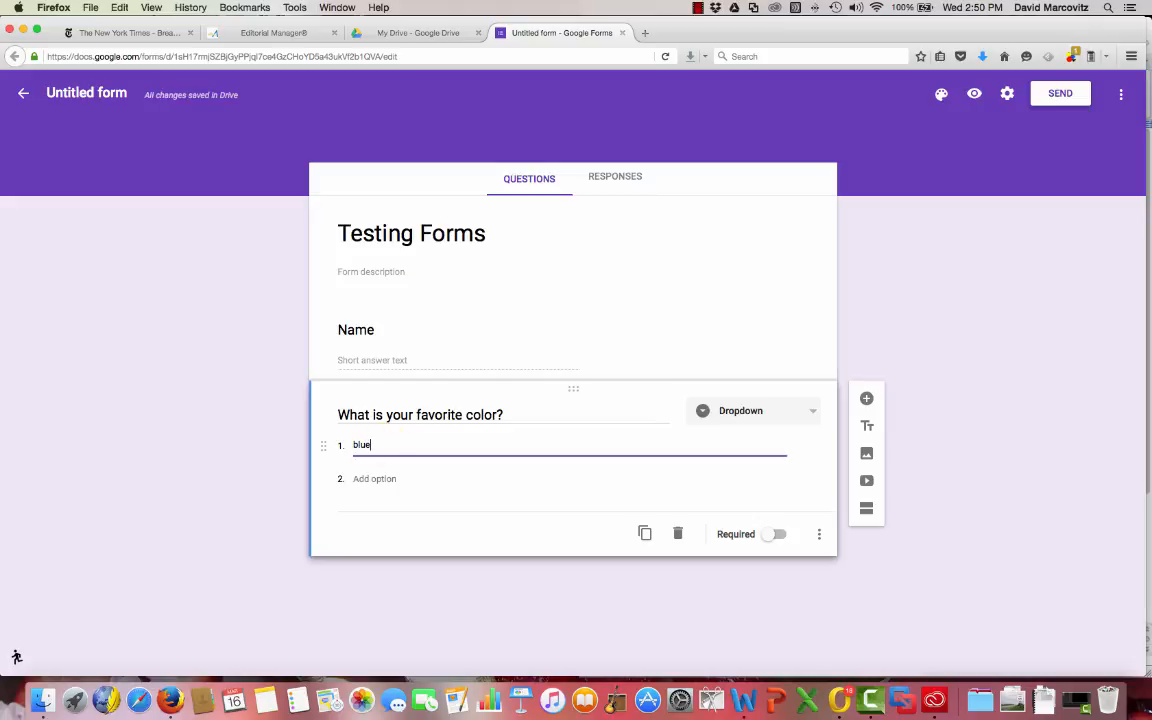
pyautogui.press('Return')
pyautogui.write('green')
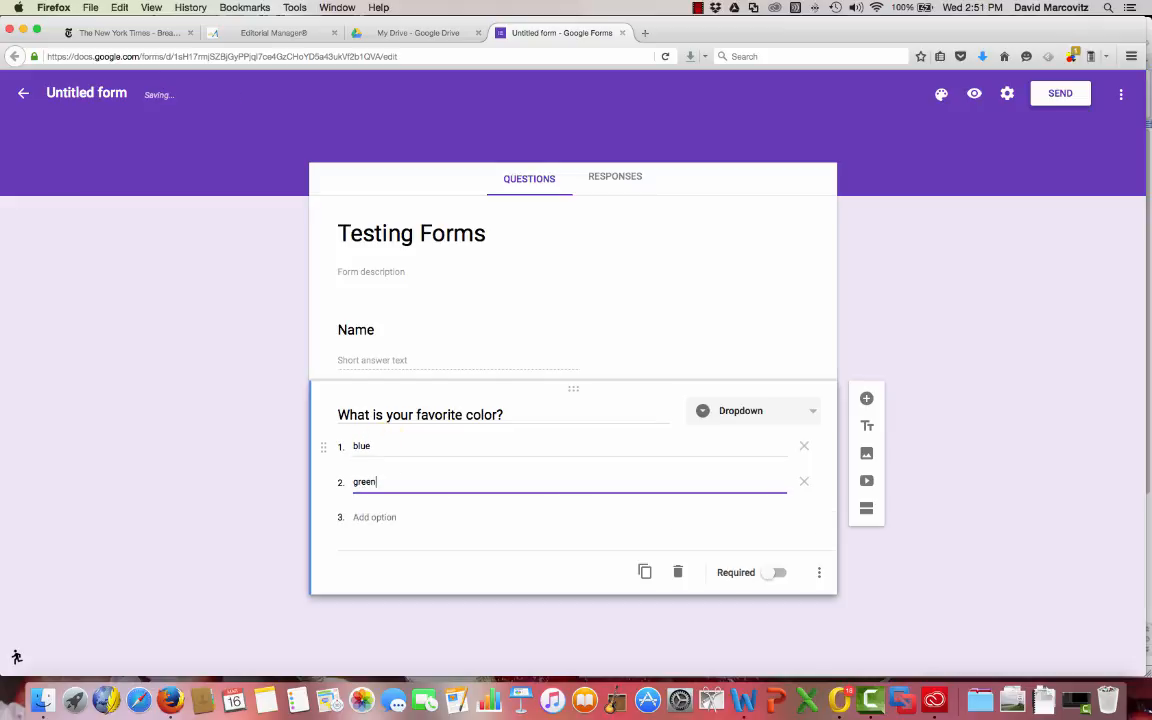
pyautogui.press('Tab')
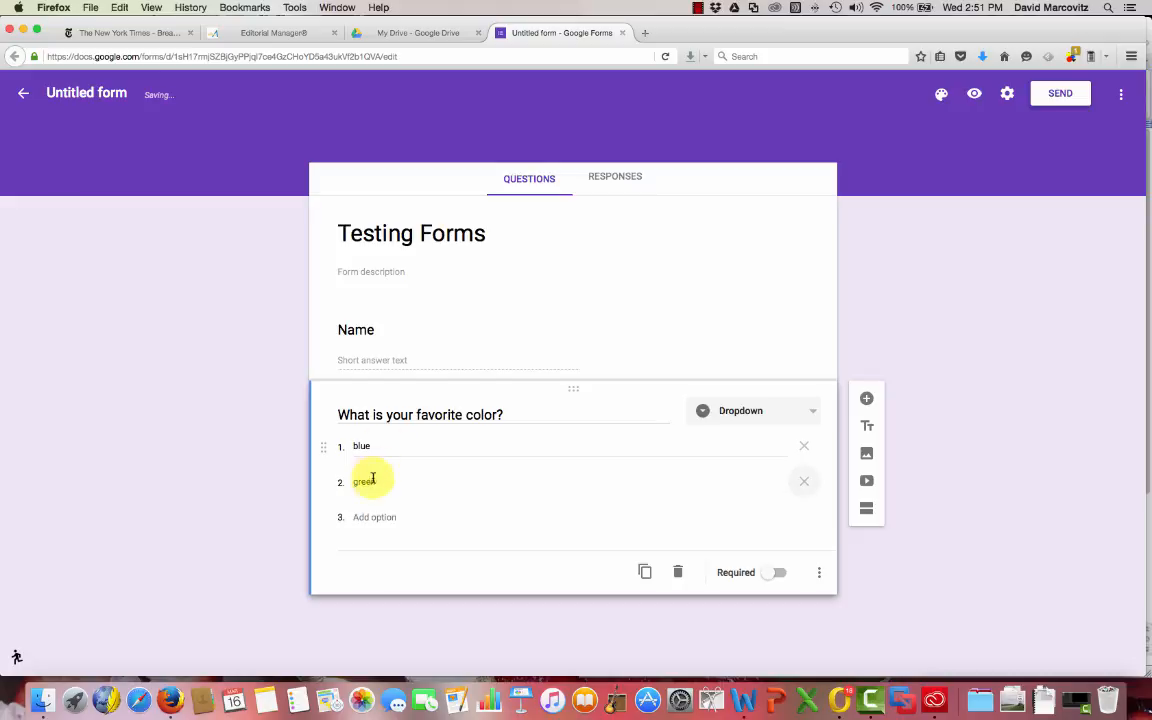
pyautogui.click(368, 517)
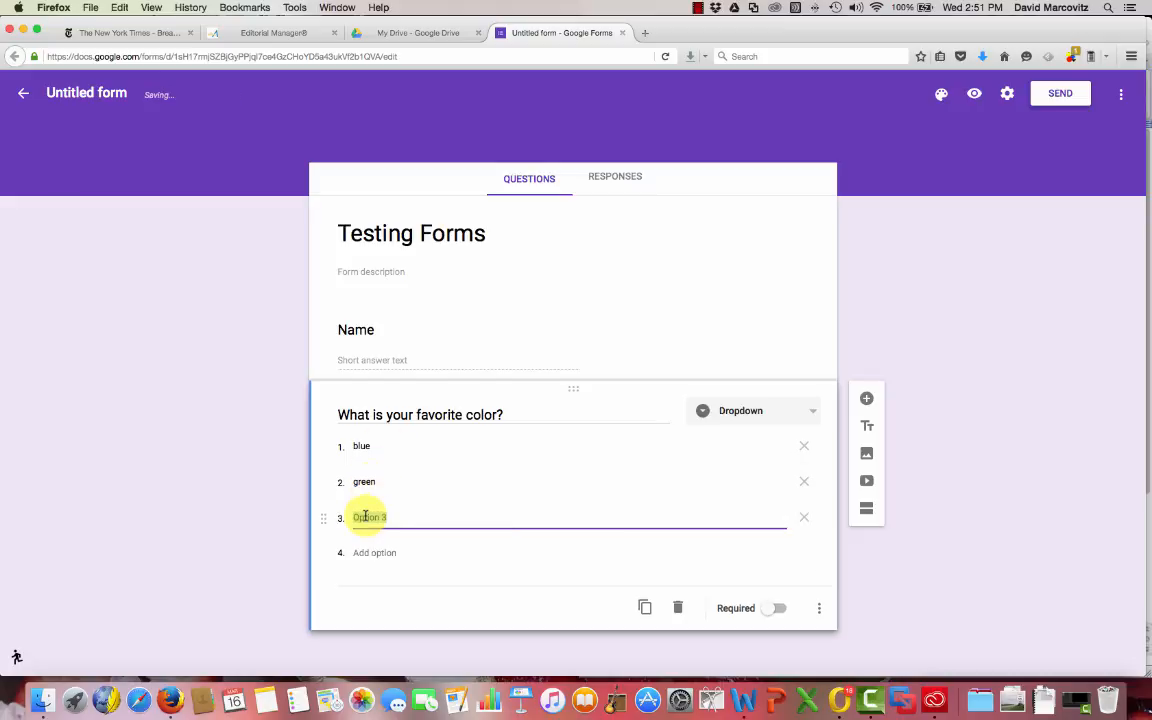
pyautogui.write('yellow')
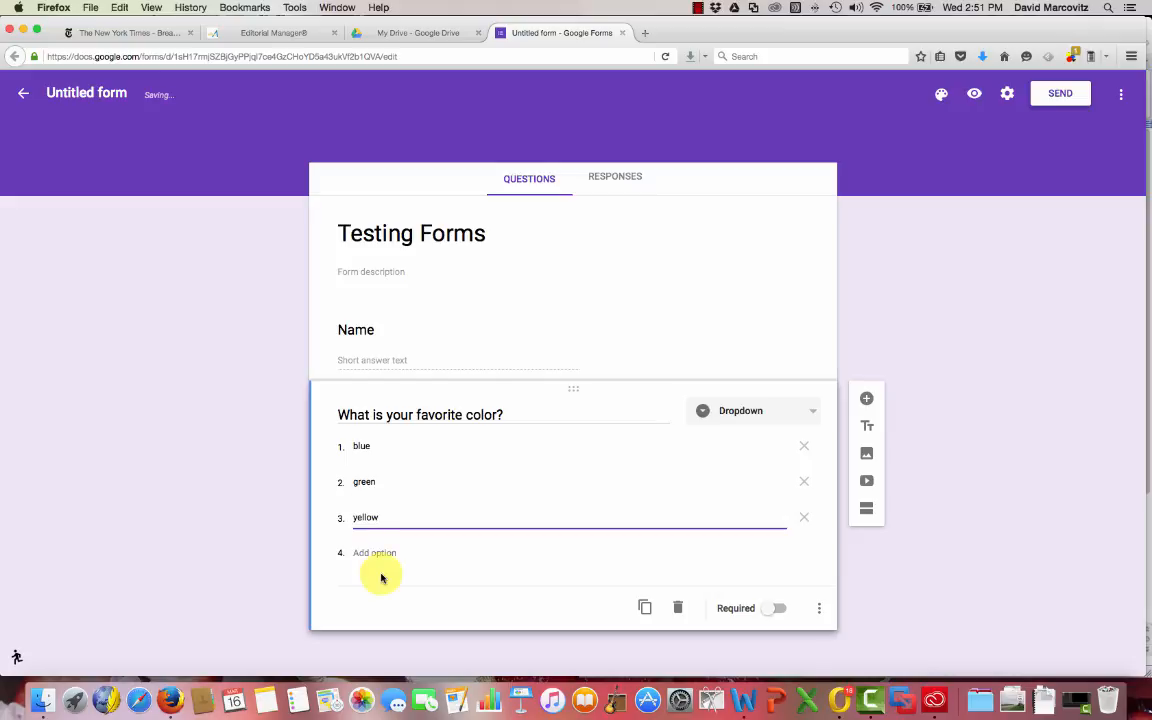
pyautogui.click(375, 553)
pyautogui.write('red')
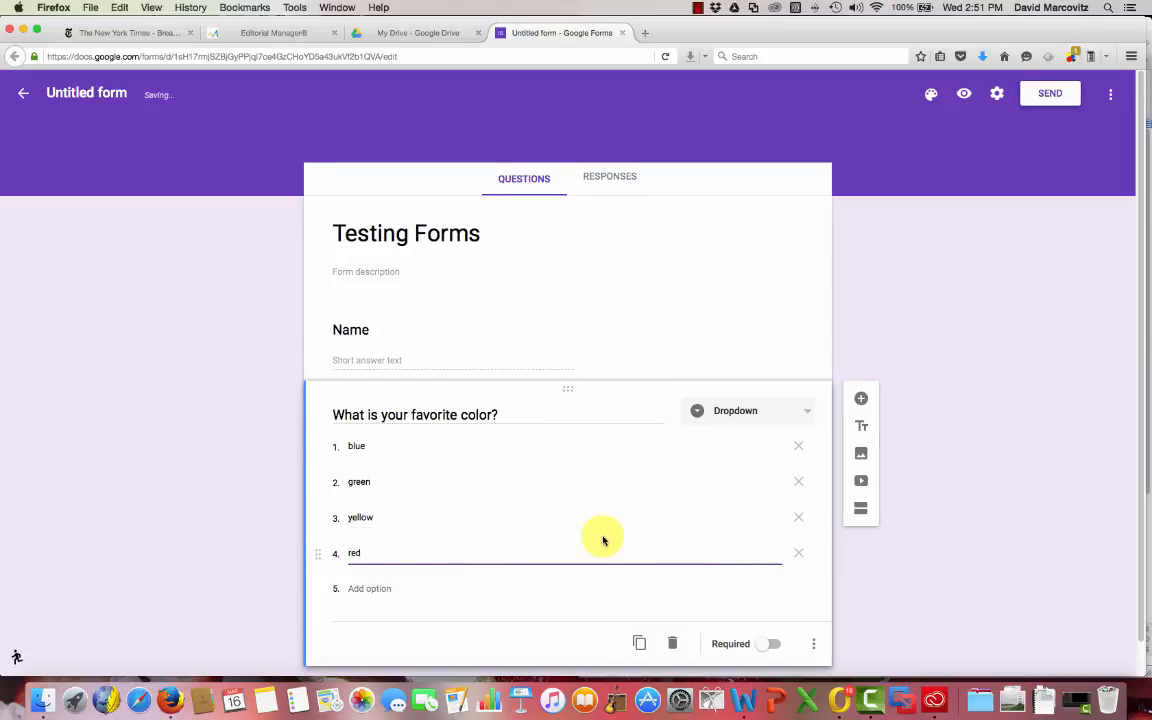
pyautogui.click(630, 334)
pyautogui.click(722, 548)
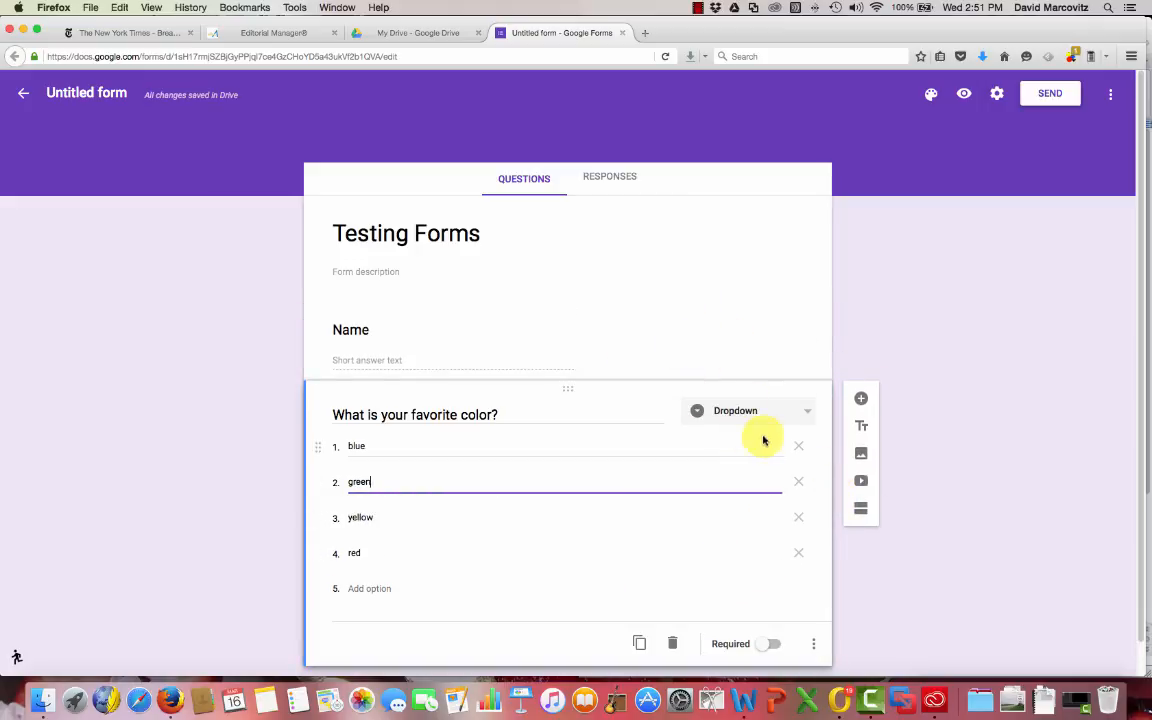
# - Add a paragraph question after the color question reading "What do you want to get out of the internship?"
pyautogui.click(862, 399)
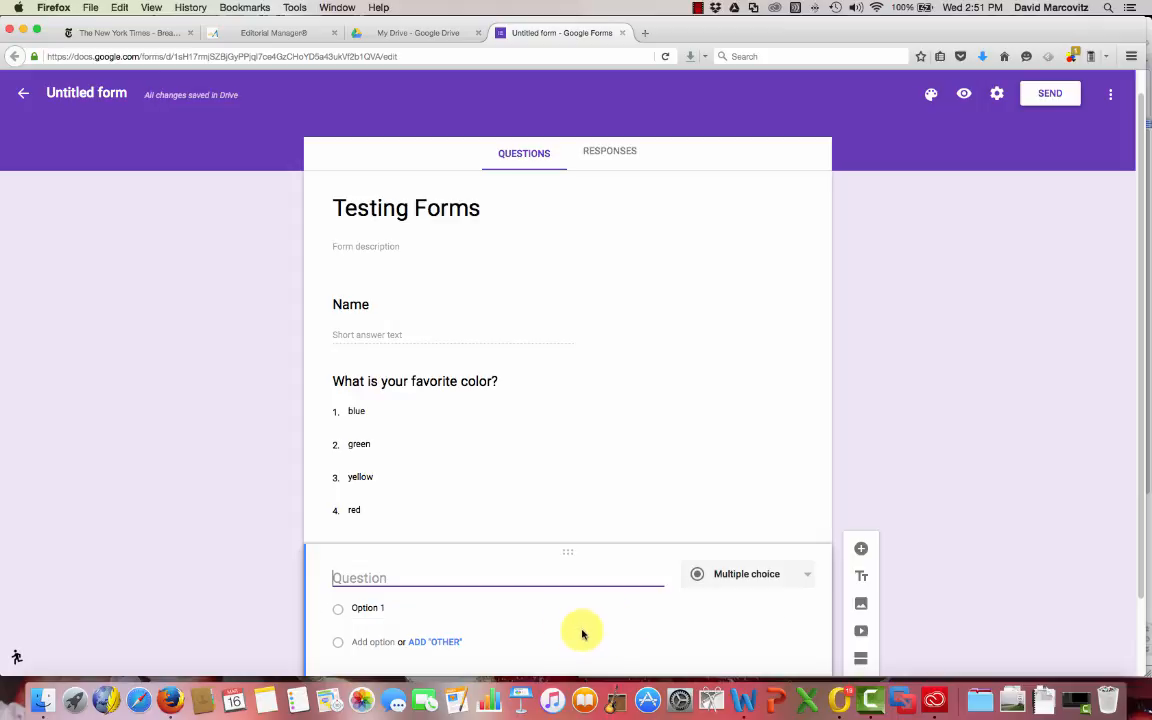
pyautogui.click(807, 576)
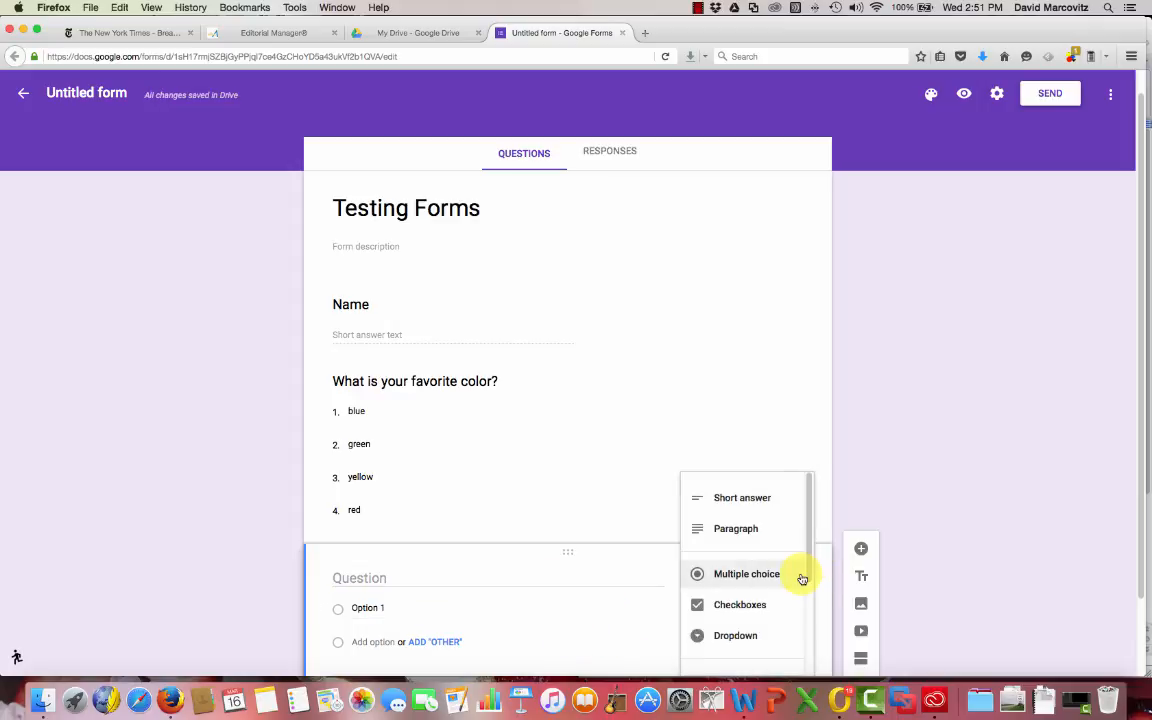
pyautogui.click(771, 507)
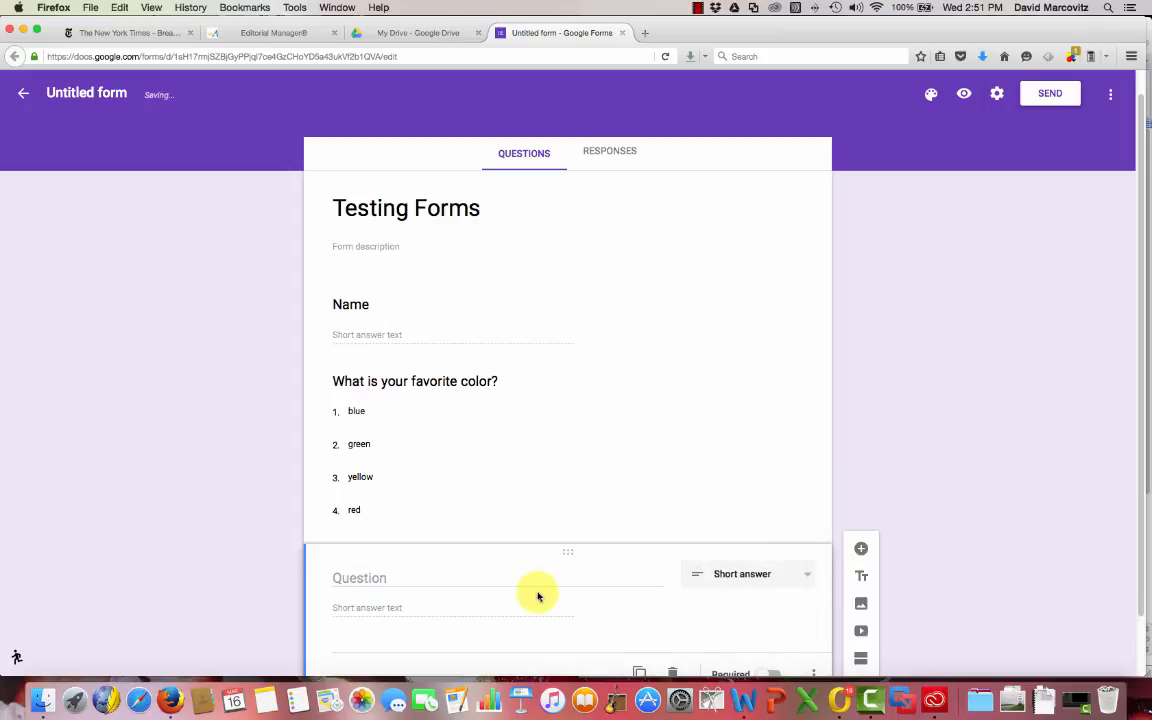
pyautogui.click(799, 577)
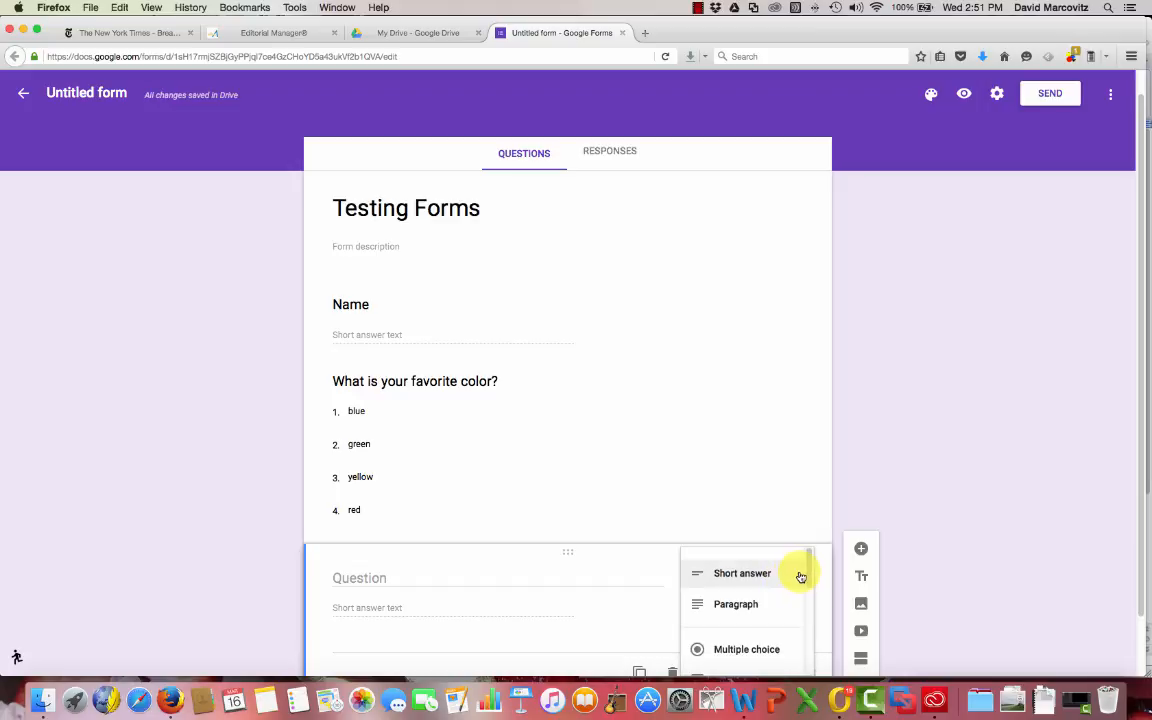
pyautogui.scroll(-1, 795, 576)
pyautogui.click(748, 554)
pyautogui.click(422, 577)
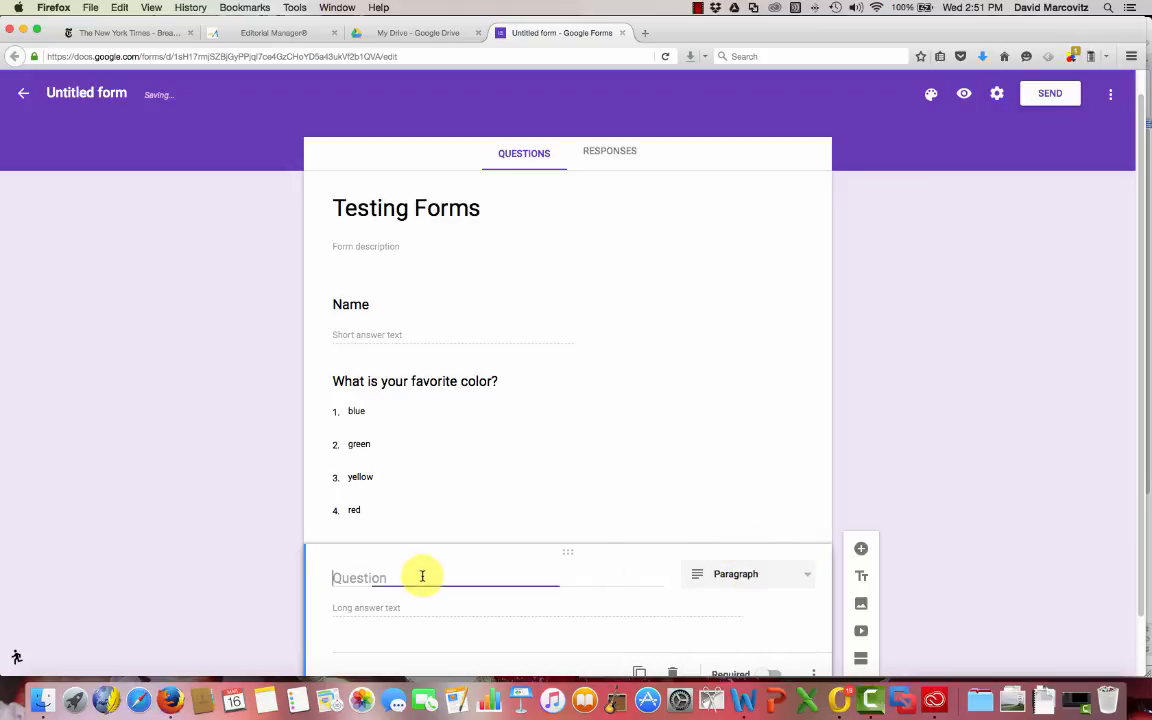
pyautogui.write('What ')
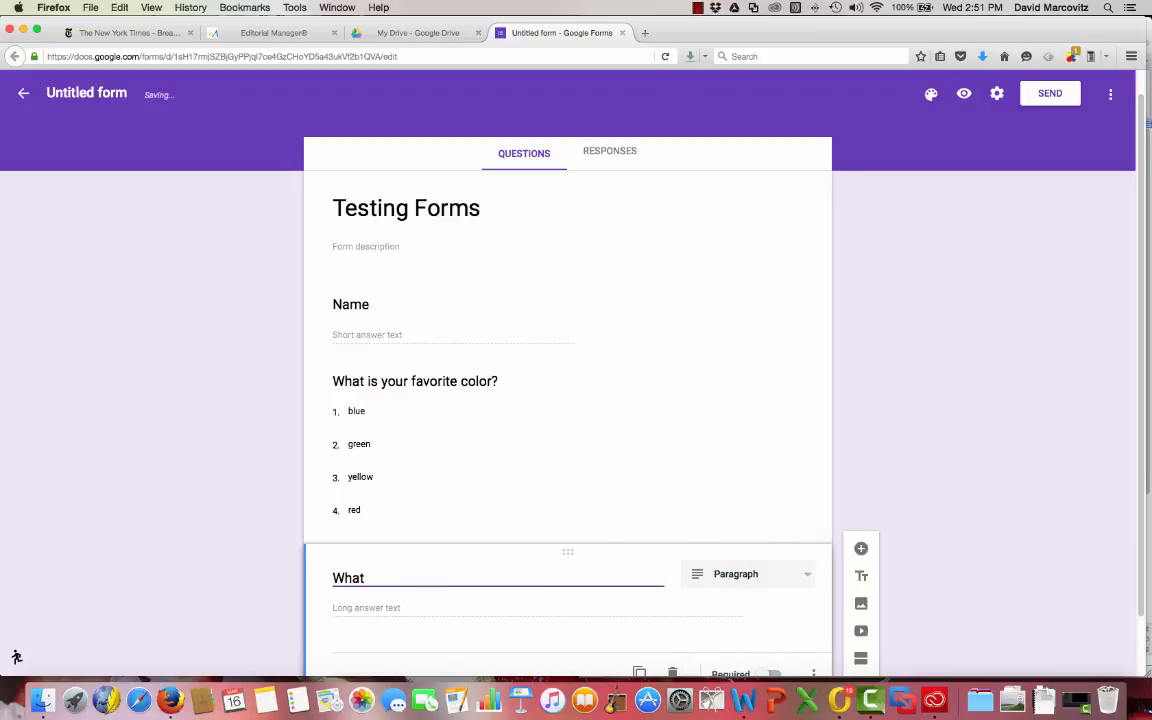
pyautogui.write('do you want to get out of the internship?')
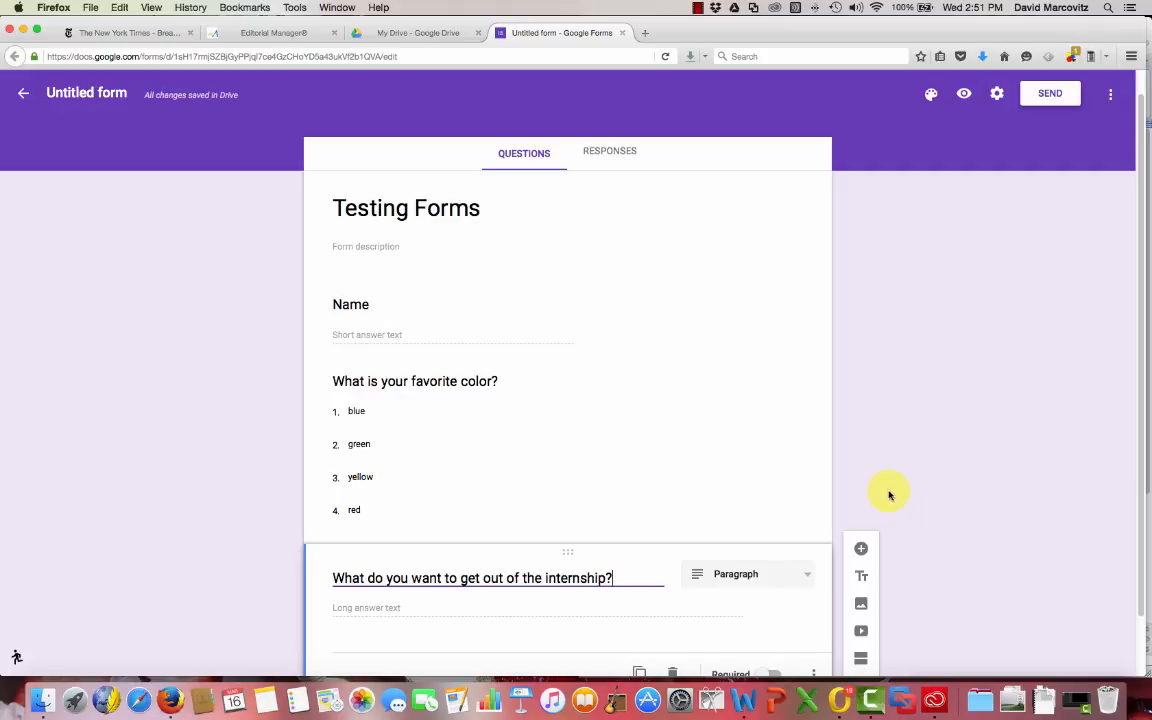
pyautogui.scroll(-2, 884, 490)
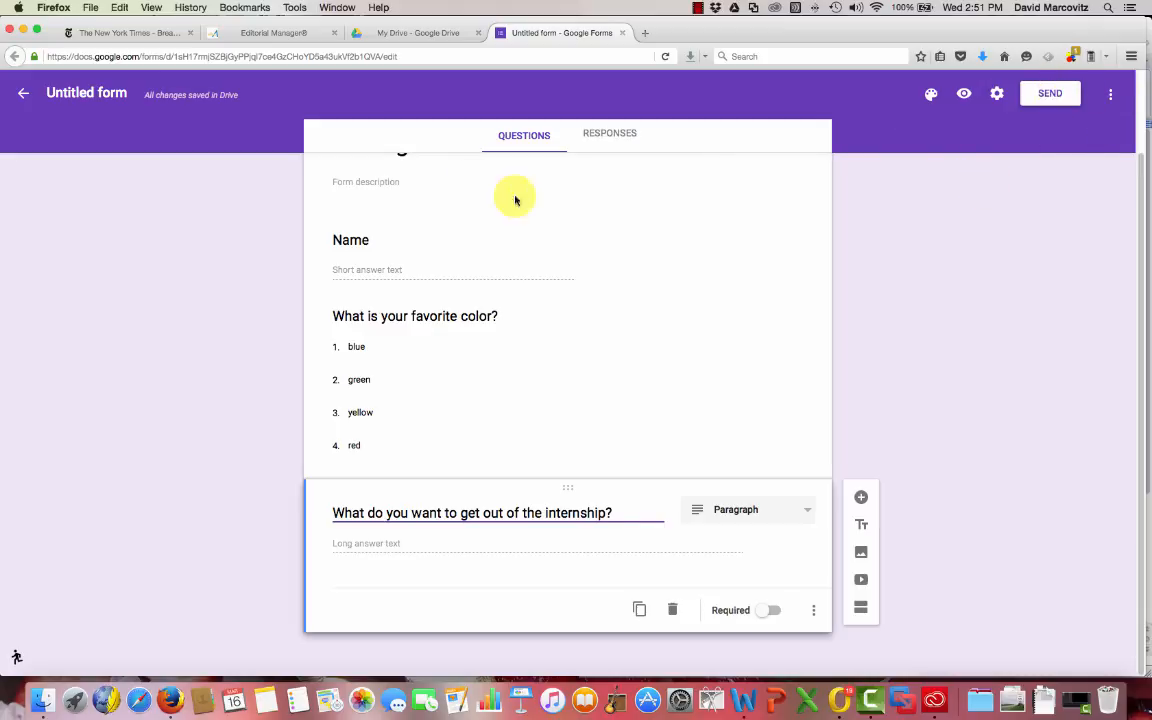
# - Send the form by email to the recipient's address with the subject "Test form"
pyautogui.scroll(3, 515, 200)
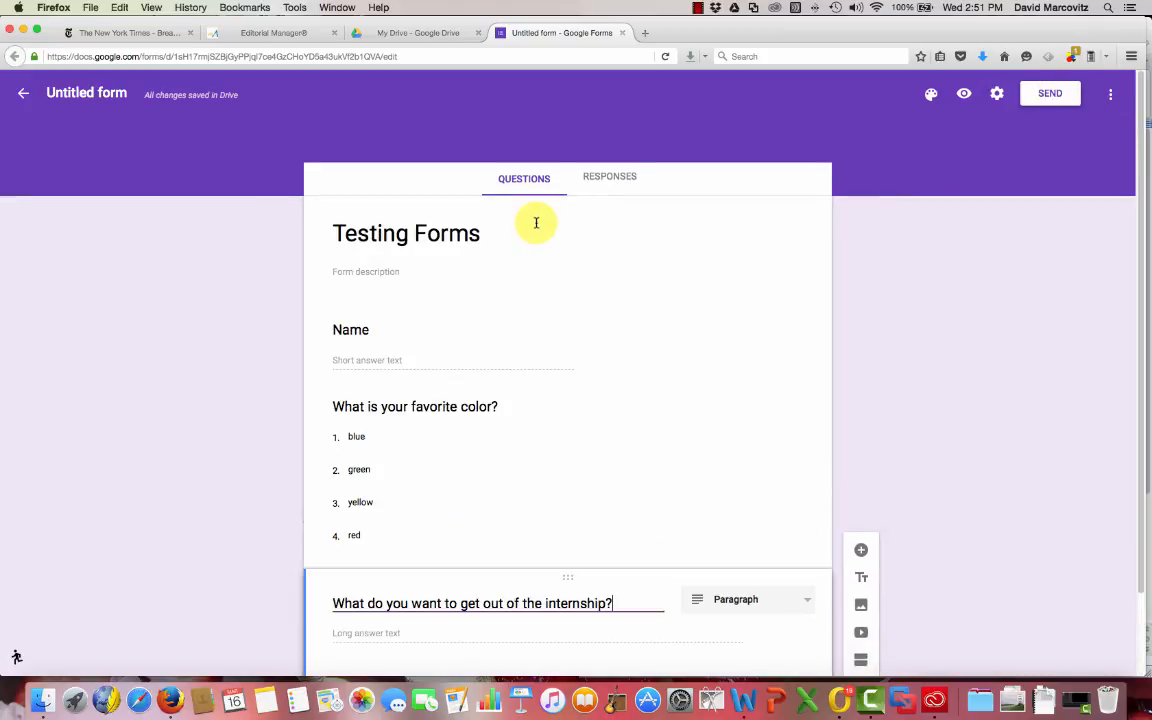
pyautogui.click(1034, 95)
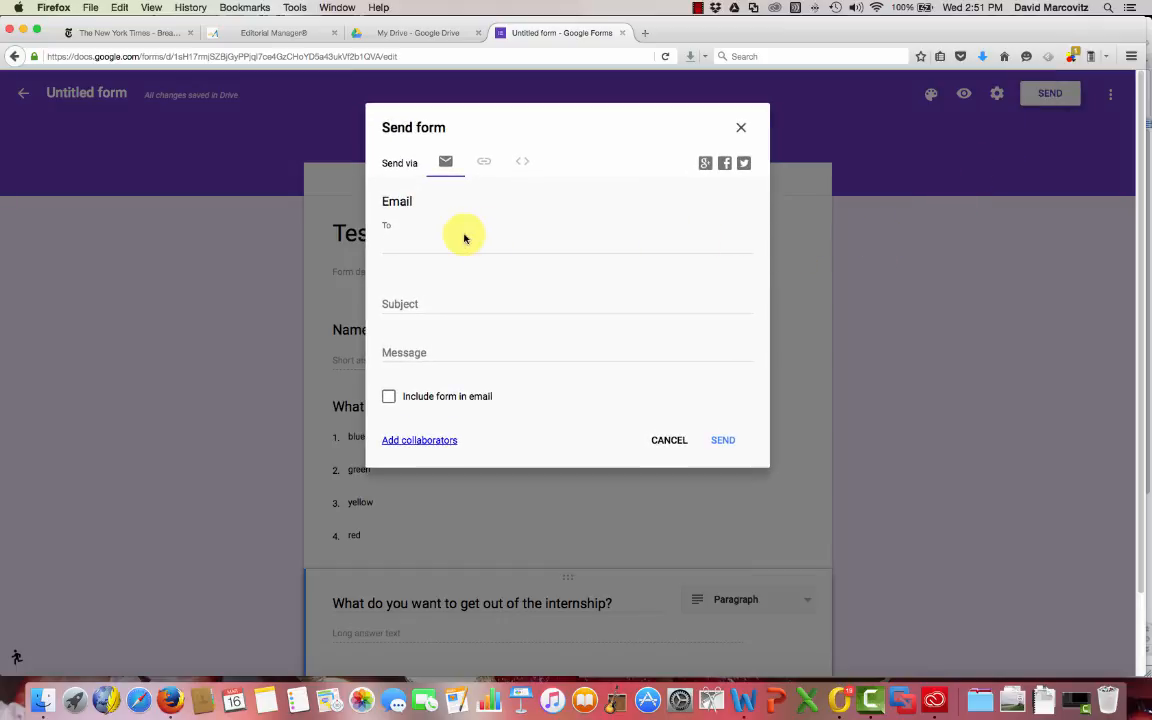
pyautogui.click(393, 244)
pyautogui.write('marco')
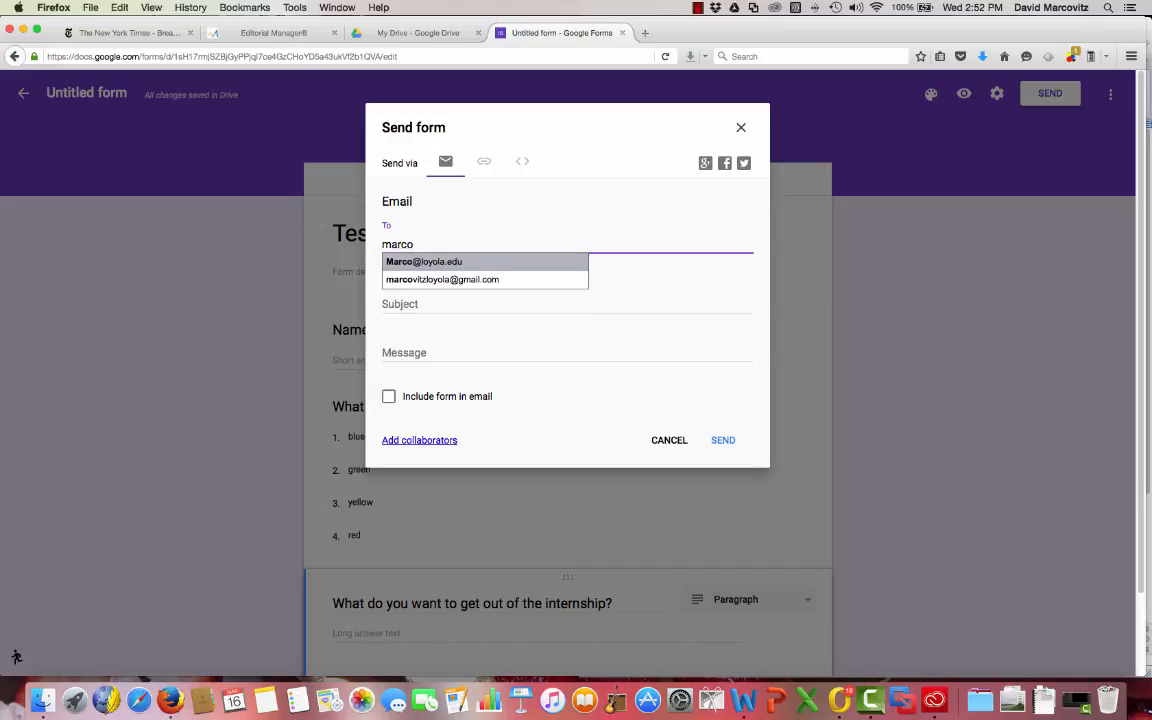
pyautogui.press('Return')
pyautogui.click(469, 302)
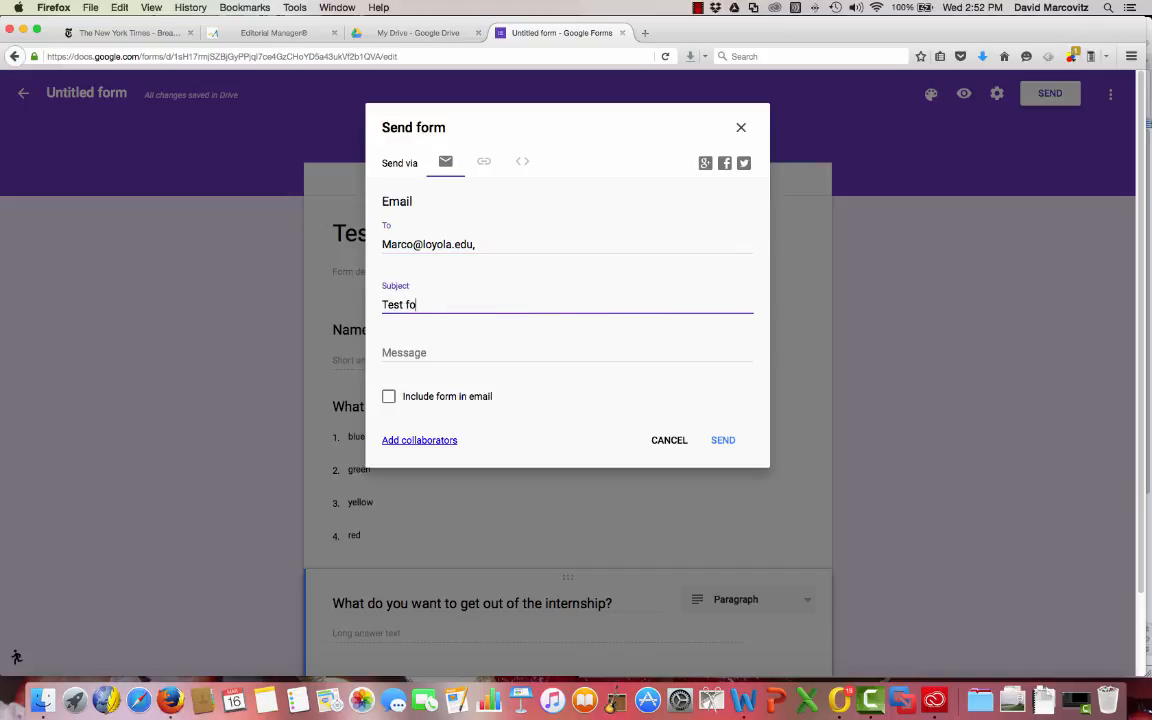
pyautogui.click(722, 441)
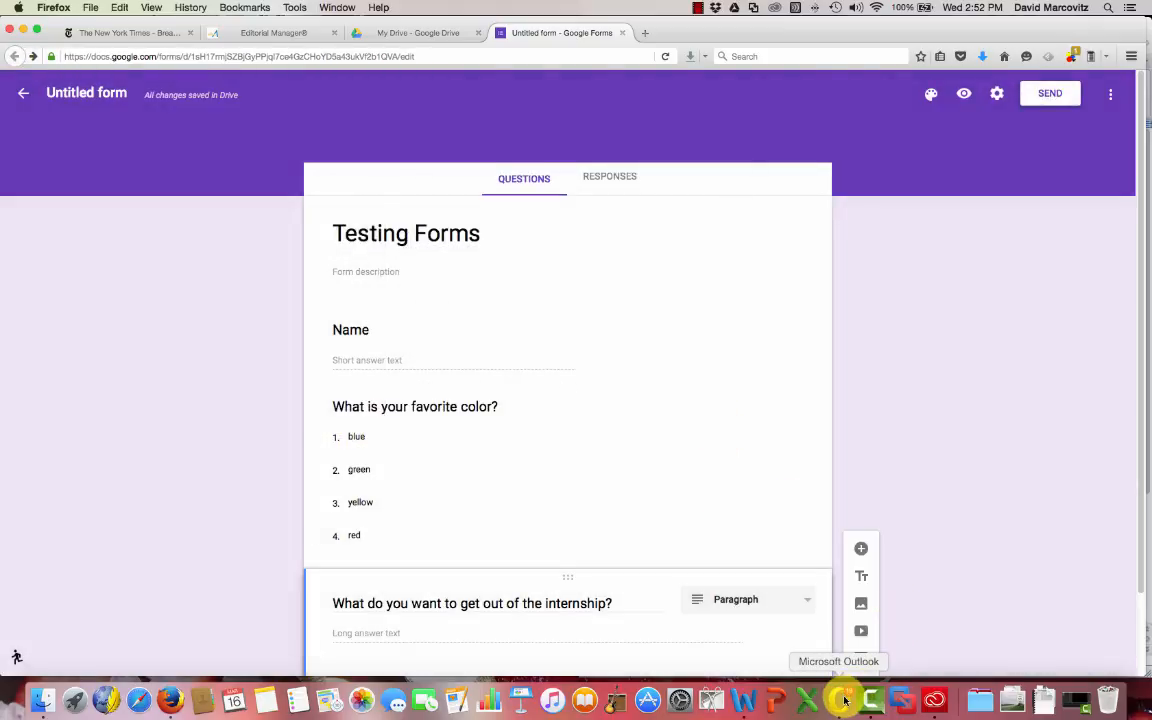
# - Switch to Microsoft Outlook, fetch new mail despite the certificate warning, and open the form link in the "Test form" message
pyautogui.click(845, 700)
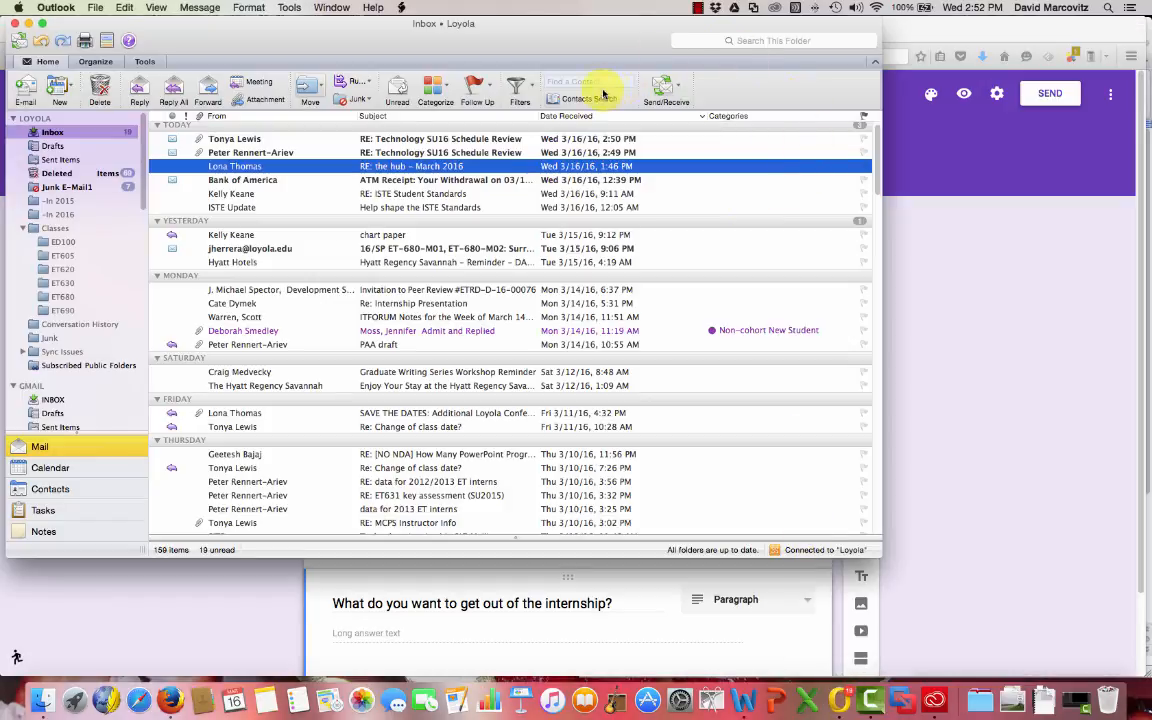
pyautogui.click(662, 87)
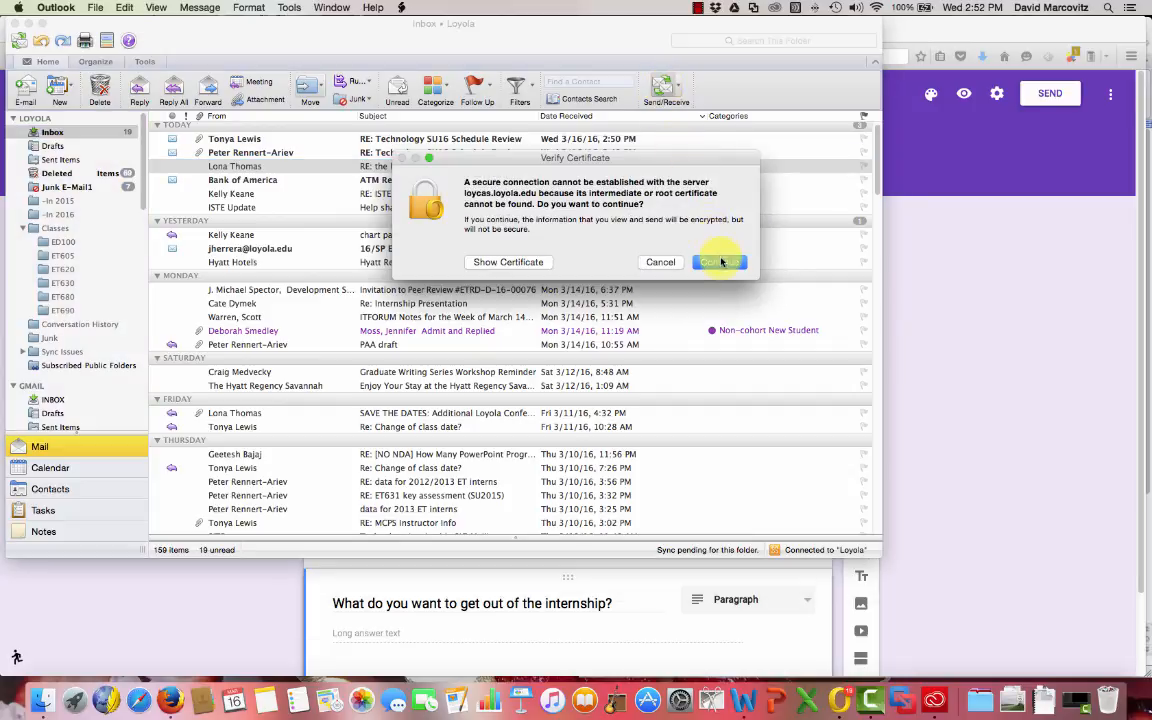
pyautogui.click(725, 261)
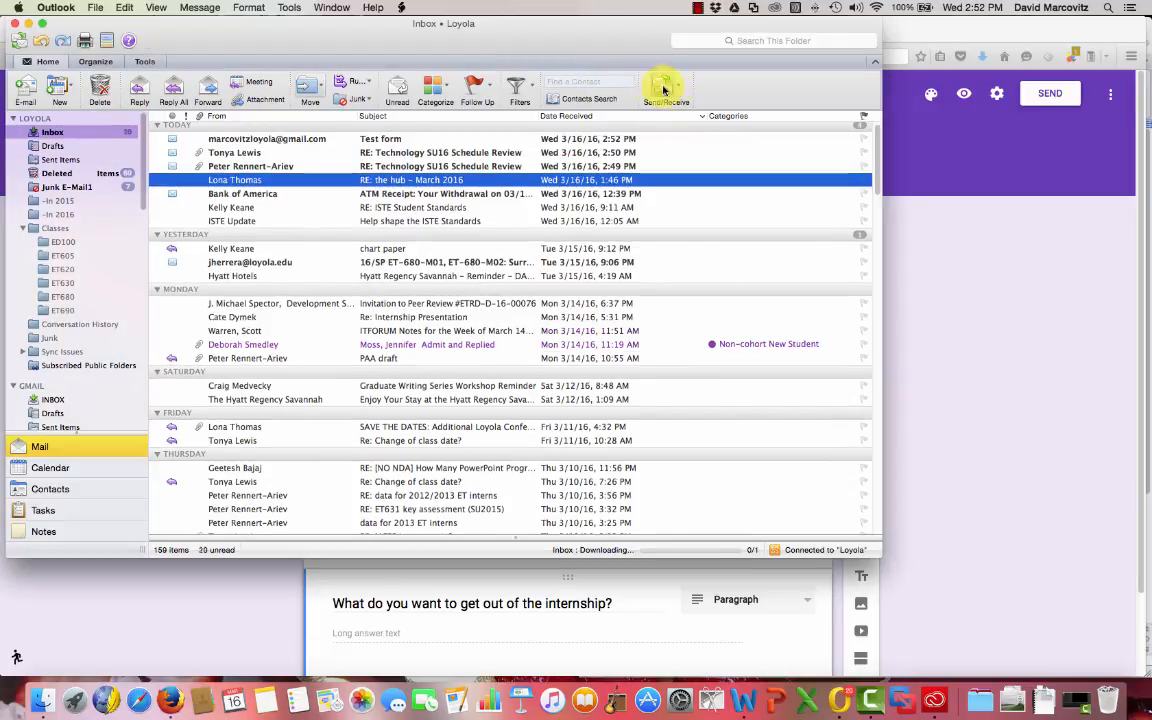
pyautogui.doubleClick(383, 141)
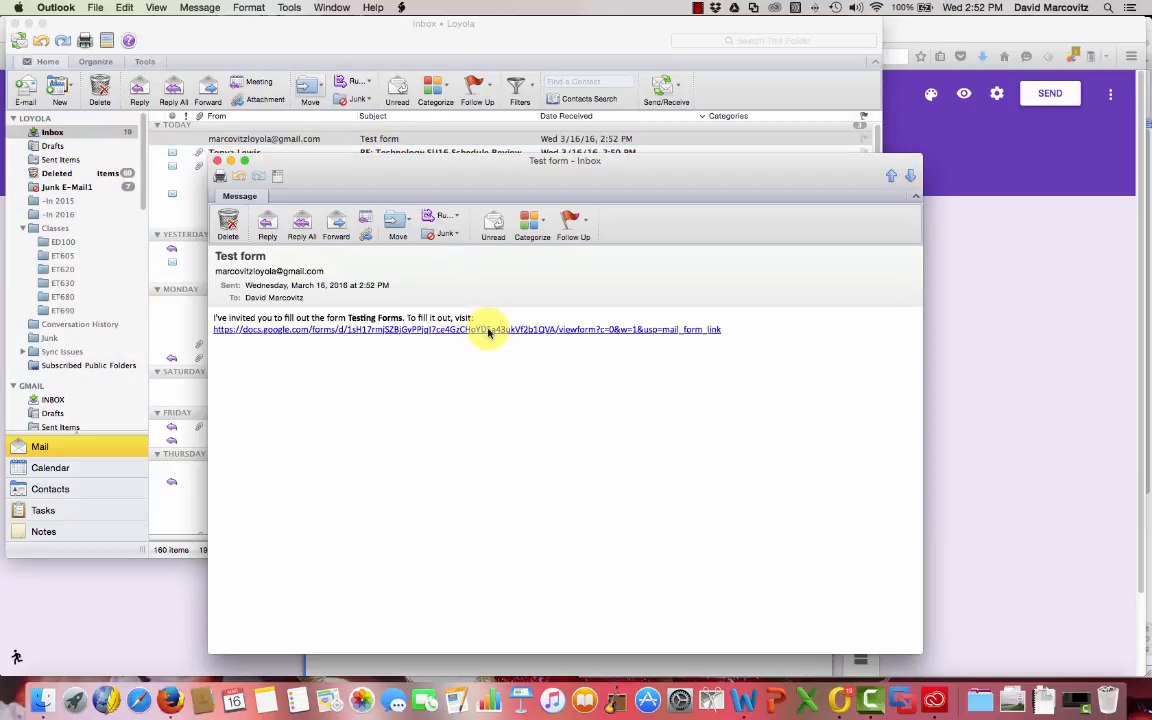
pyautogui.click(489, 331)
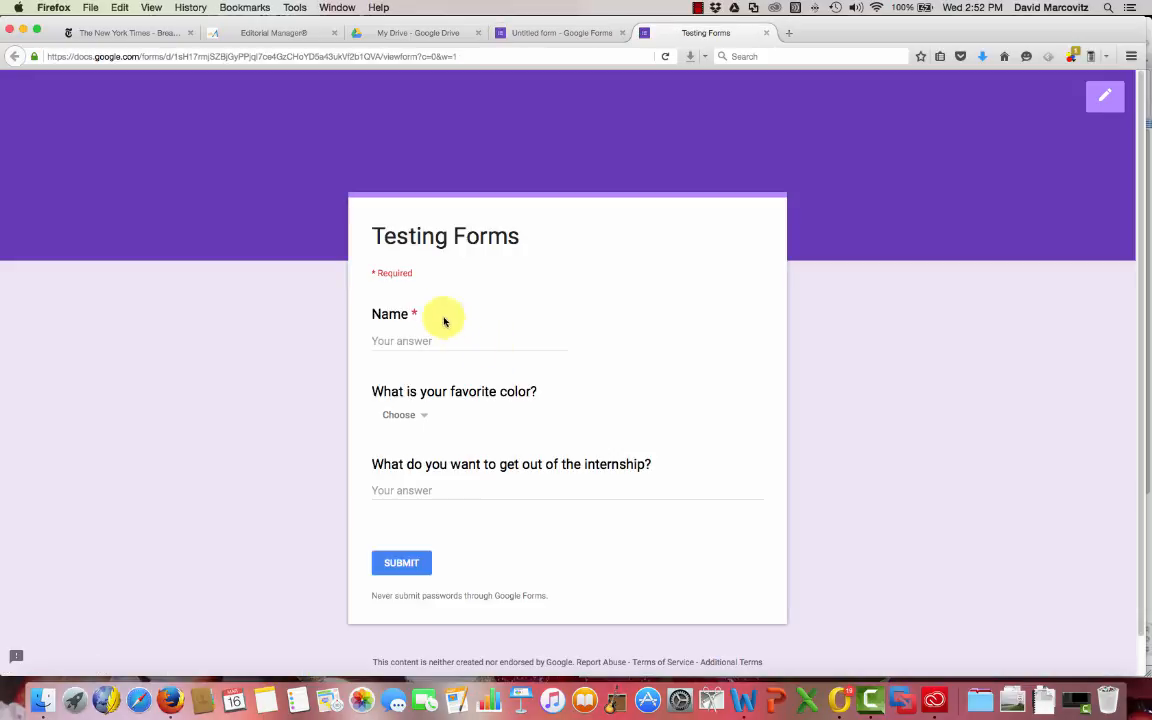
# - Fill in the respondent's name and choose green as the favorite color
pyautogui.click(443, 342)
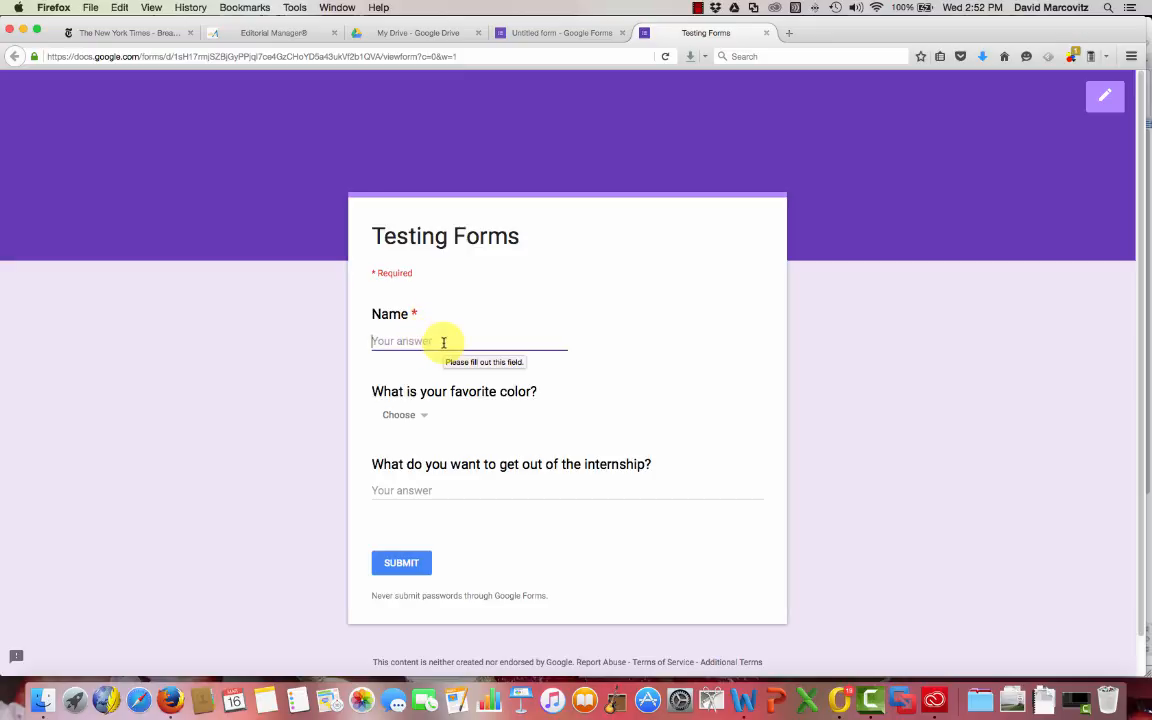
pyautogui.write('D')
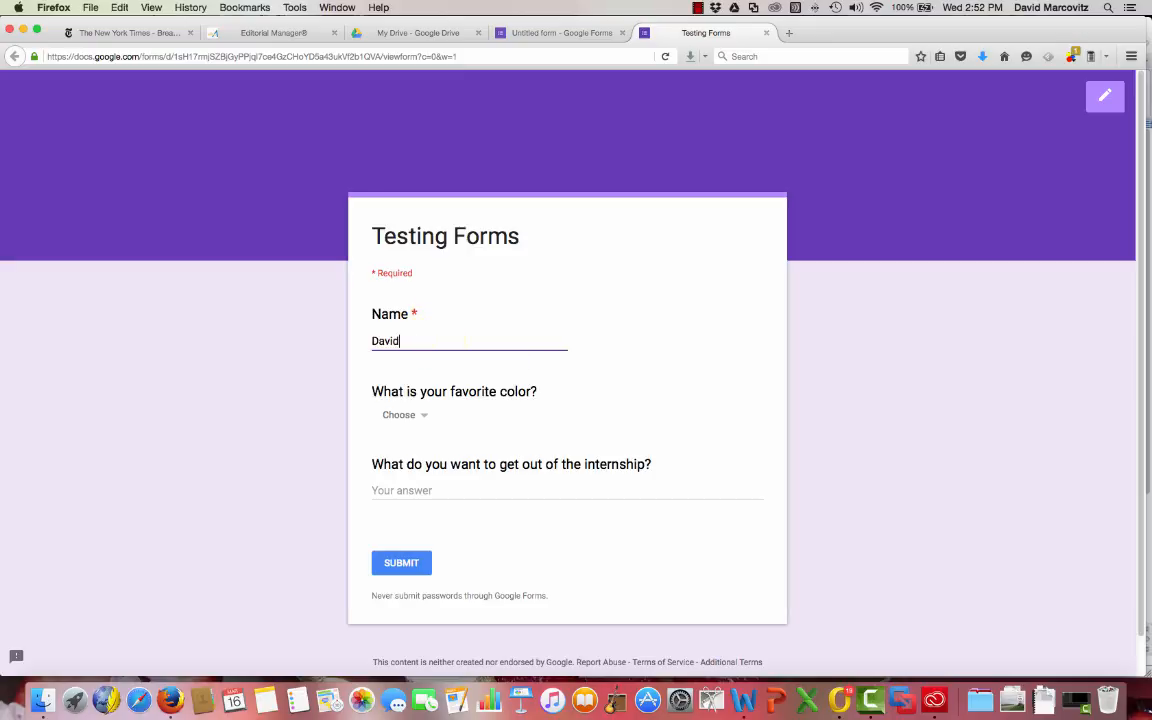
pyautogui.press('BackSpace')
pyautogui.write('John Doe')
pyautogui.click(428, 418)
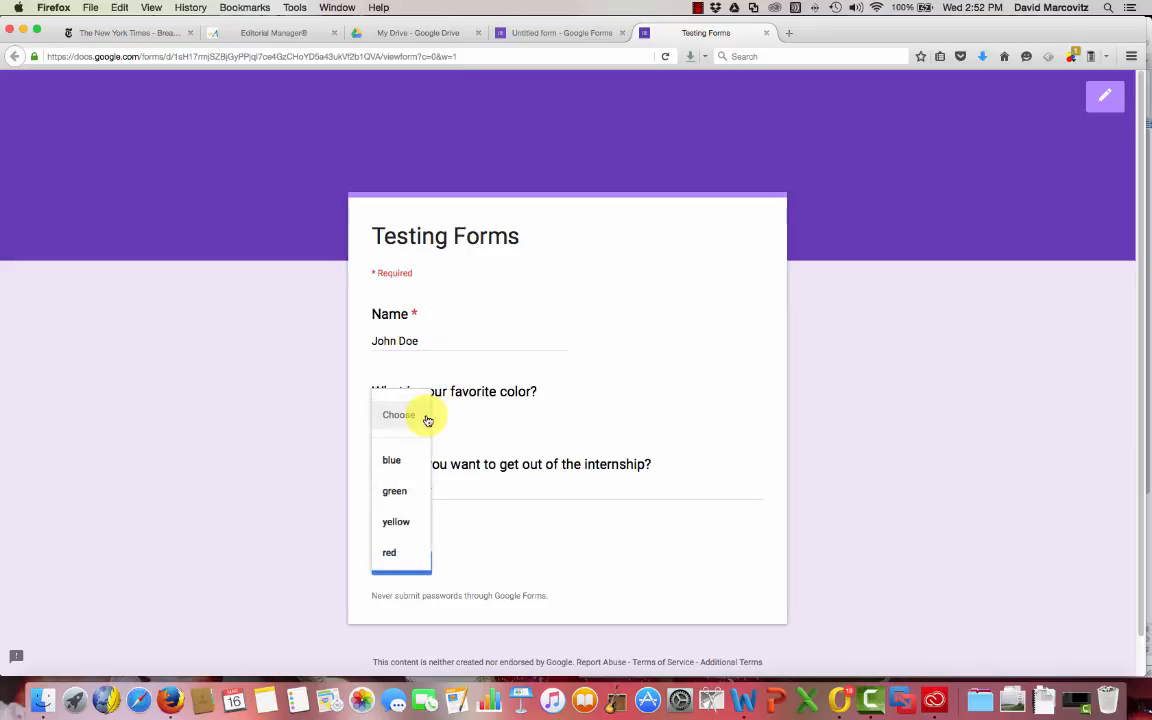
pyautogui.click(403, 489)
# - Answer the internship question with "I want to survive the internship and get my stupid degree." and submit the response
pyautogui.click(410, 489)
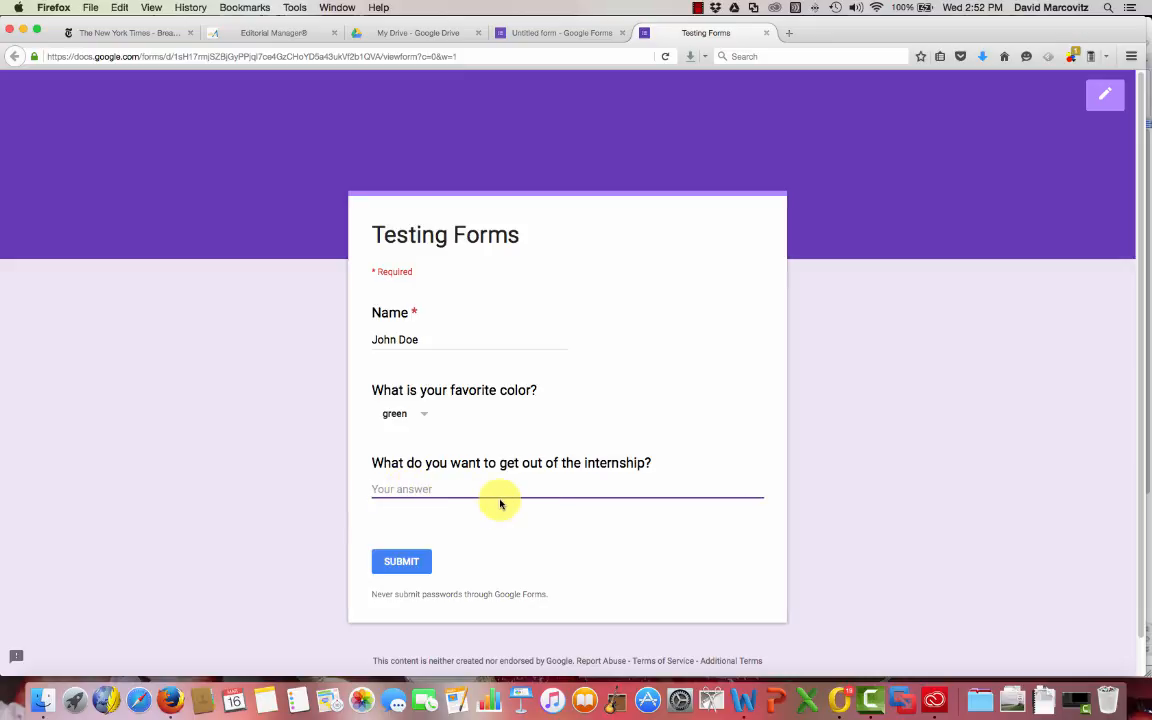
pyautogui.write('I w')
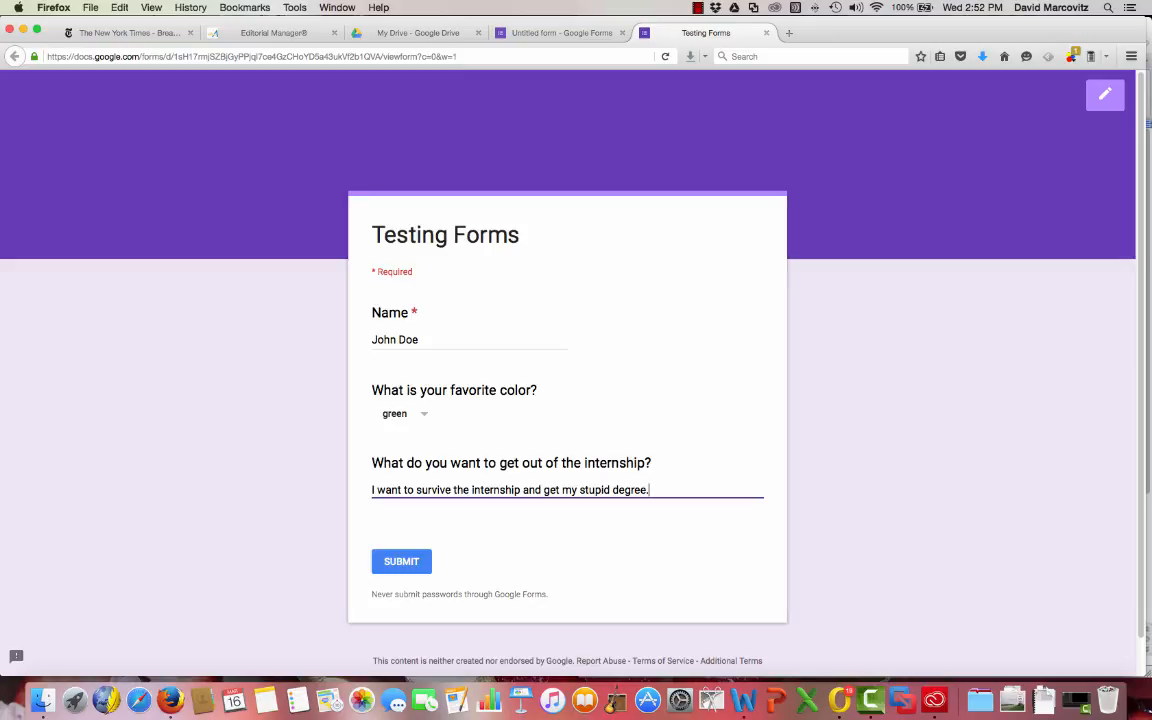
pyautogui.click(410, 561)
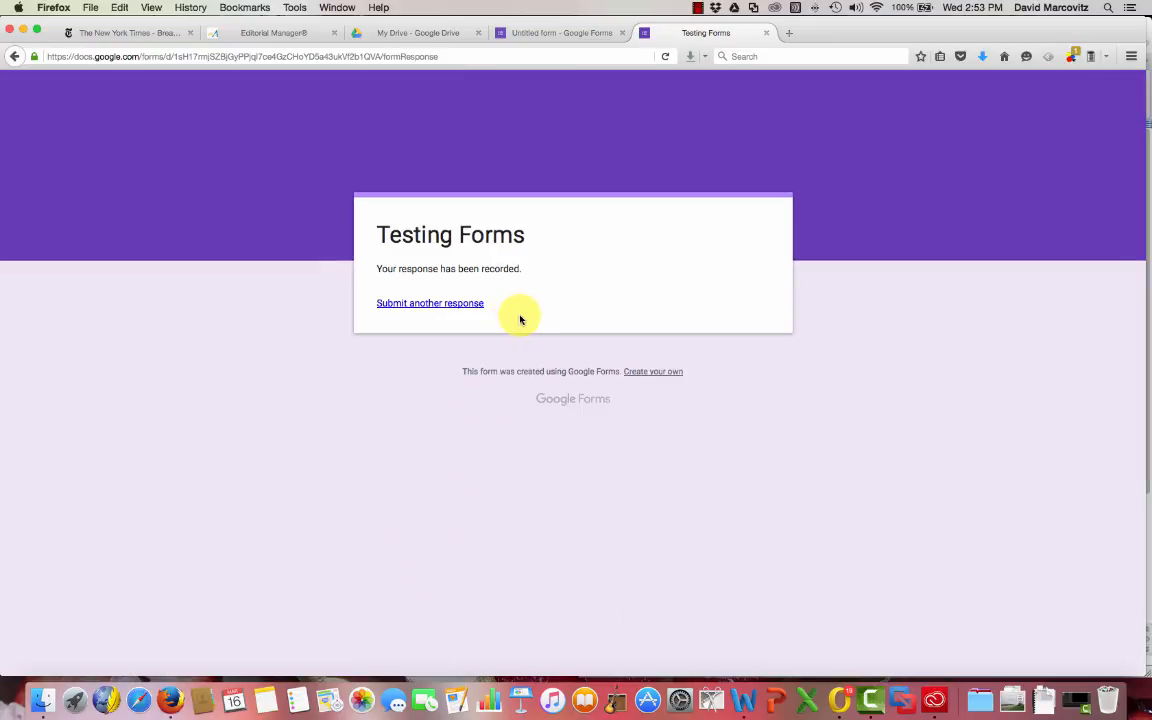
# - Start another response with a second respondent's name and blue as the favorite color
pyautogui.click(437, 303)
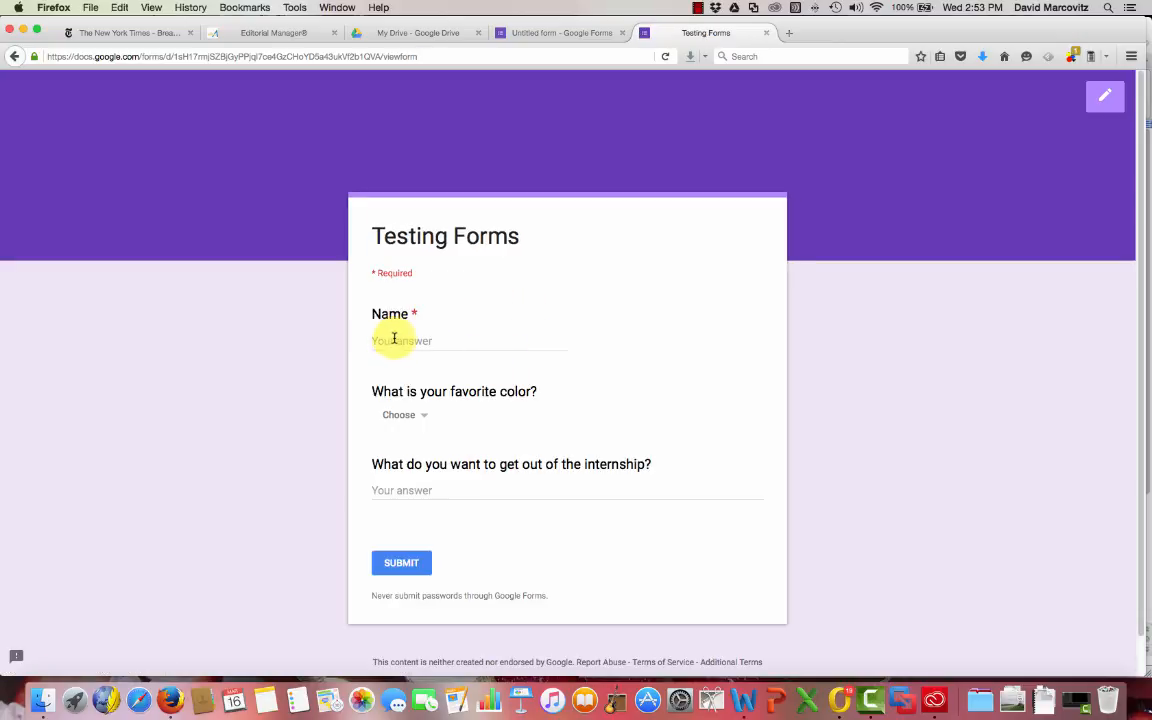
pyautogui.click(404, 338)
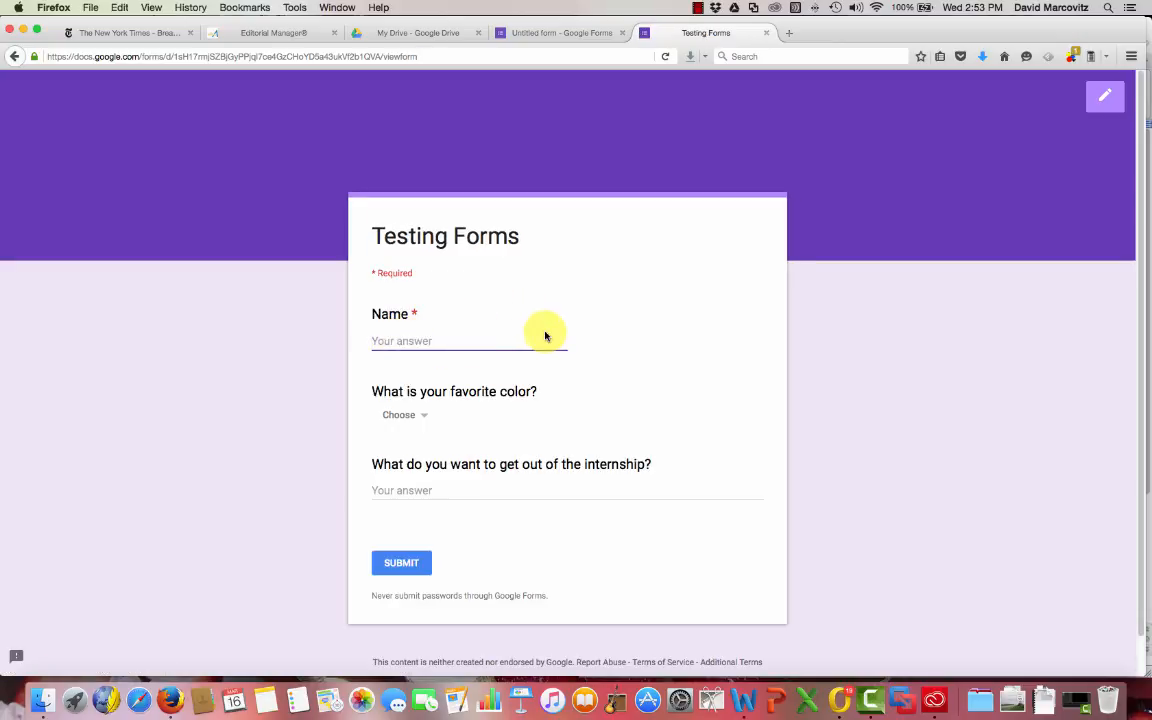
pyautogui.write('Jane')
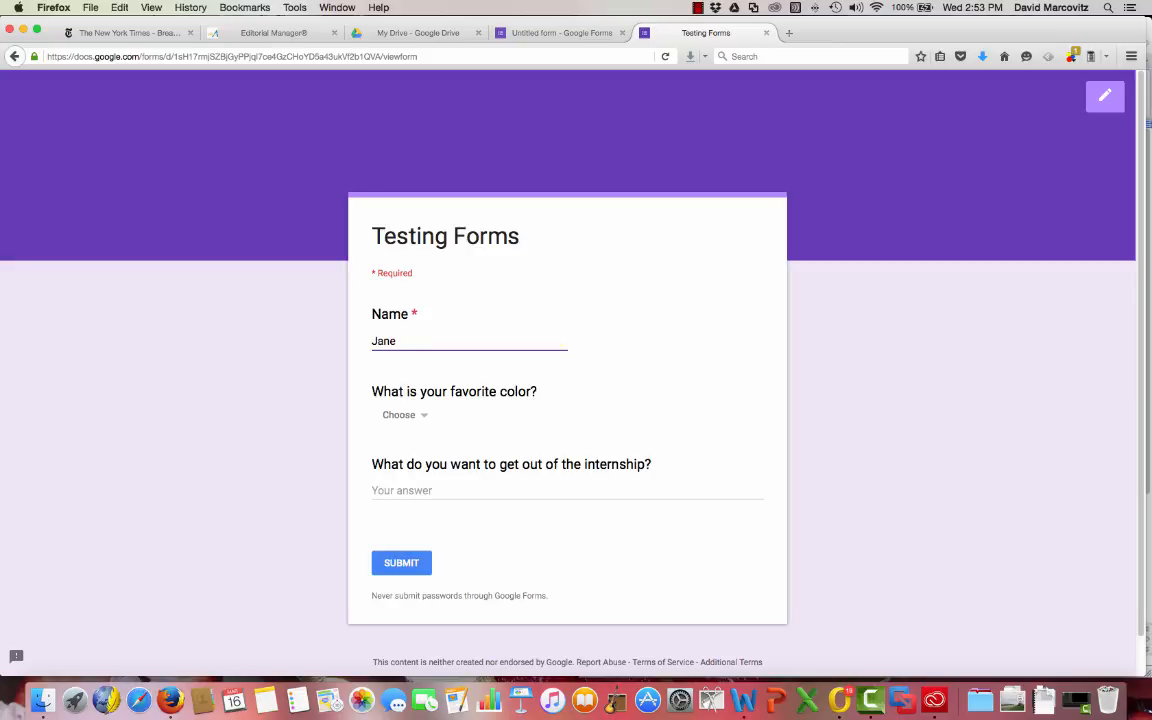
pyautogui.write(' Doppelganger')
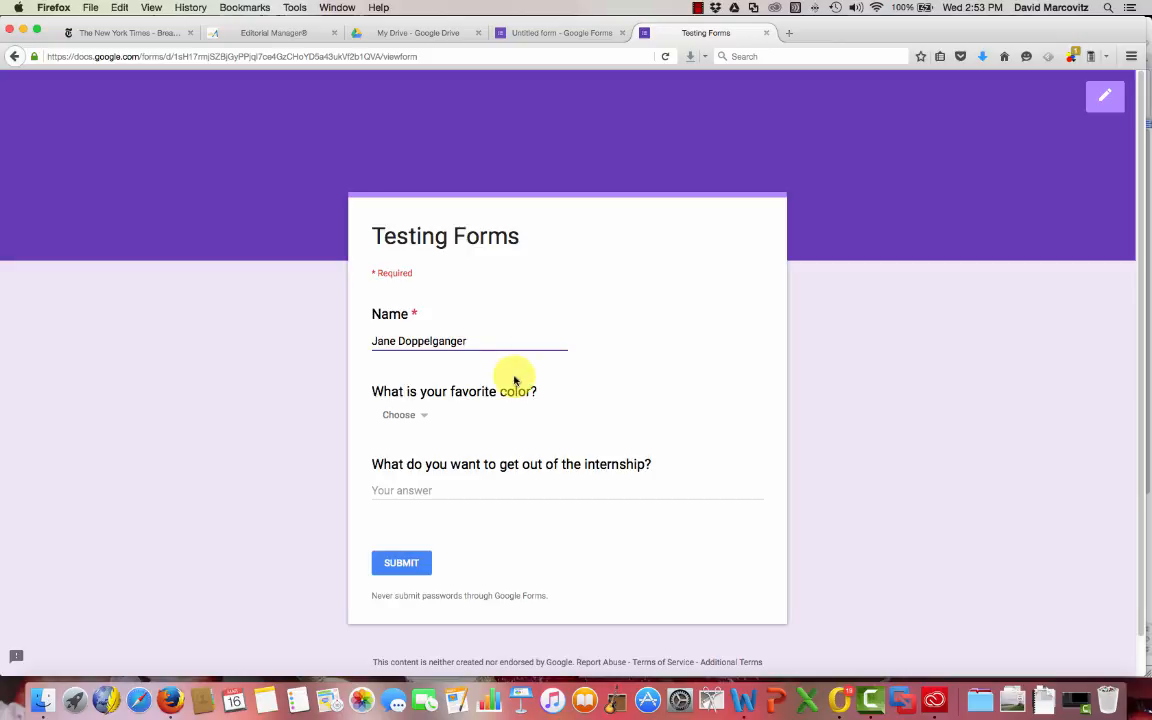
pyautogui.click(423, 419)
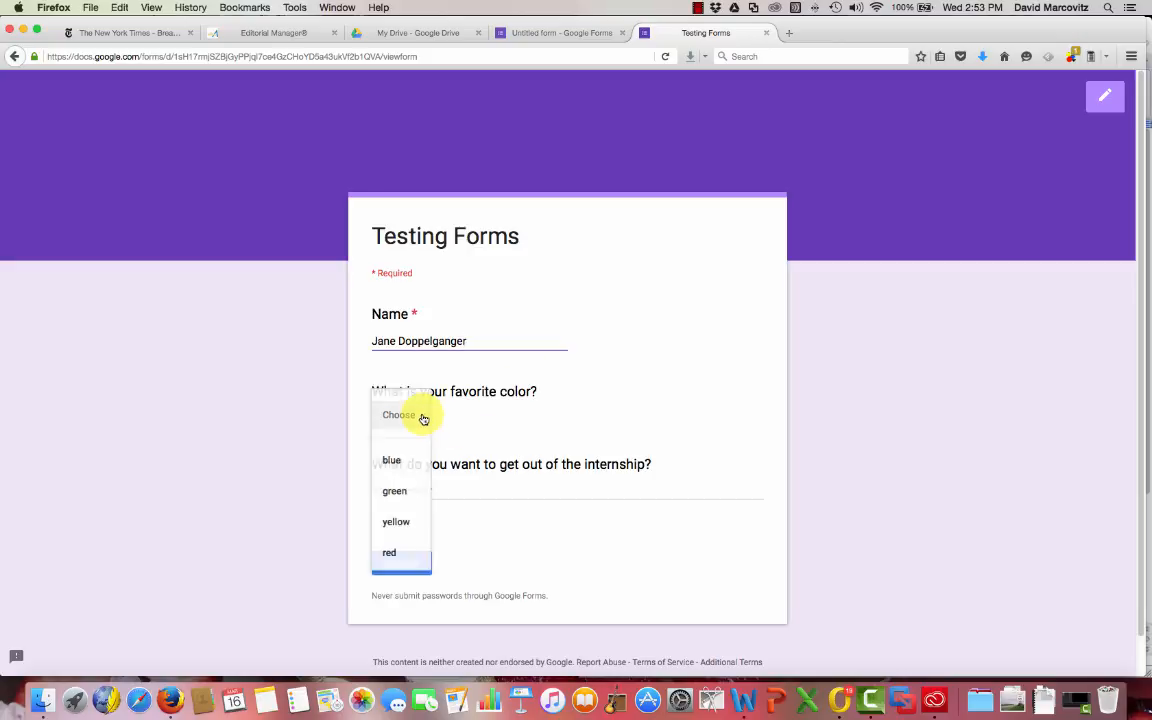
pyautogui.click(411, 465)
# - Answer the internship question with "I want to learn how to help children of all backgrounds." and submit the response
pyautogui.click(425, 491)
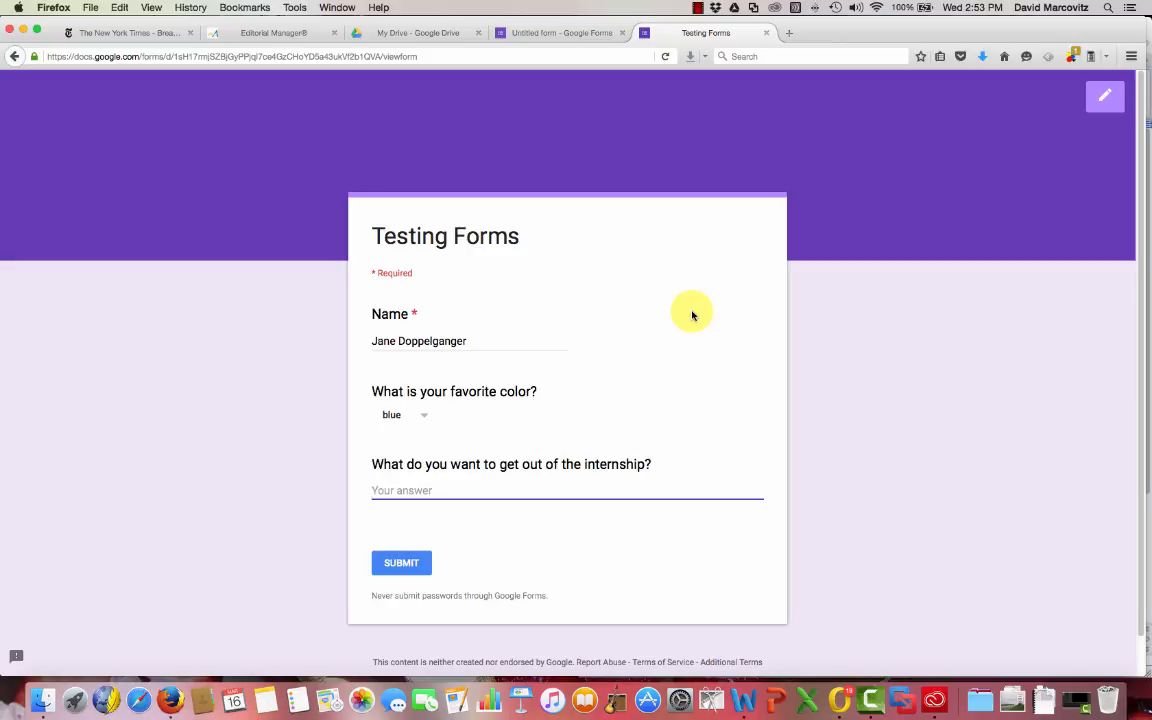
pyautogui.write('I want to lear')
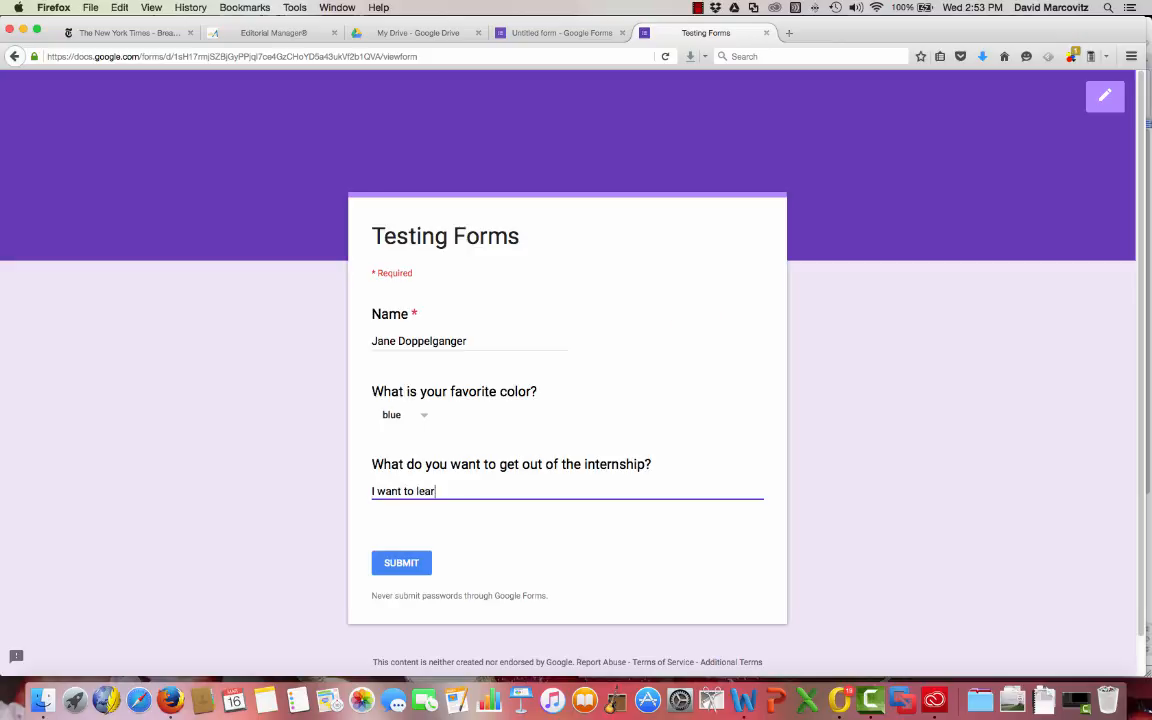
pyautogui.write('n how to help children of all ba')
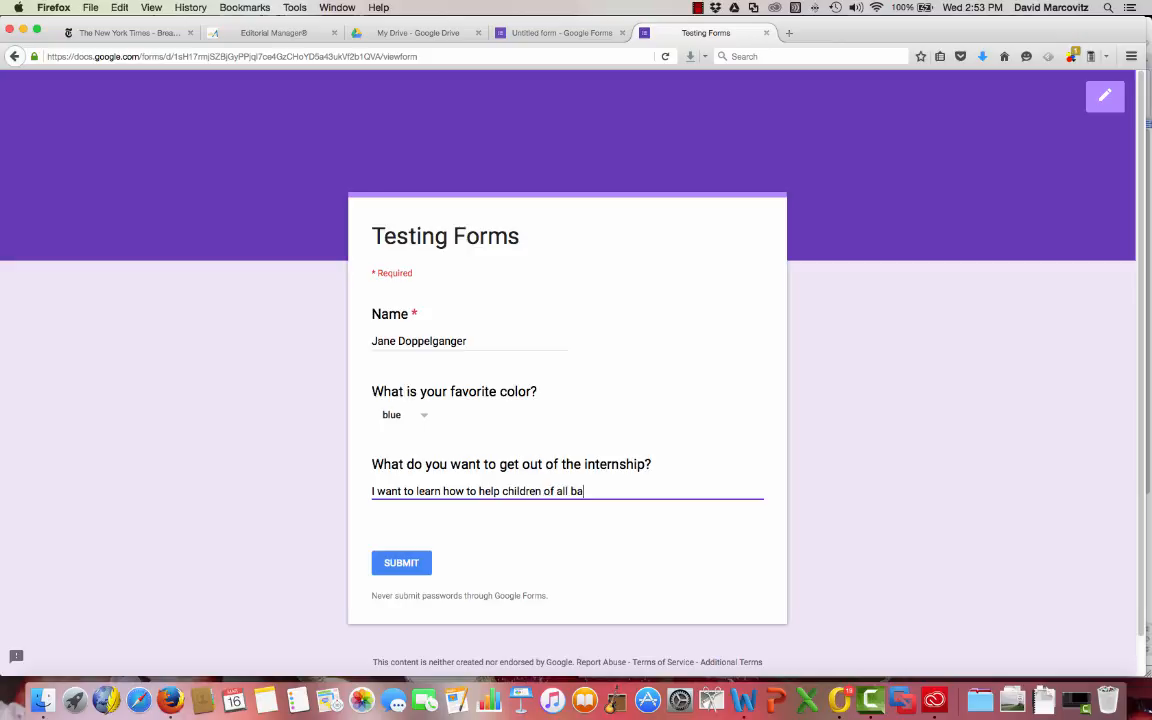
pyautogui.write('ckgrounds.')
pyautogui.click(400, 558)
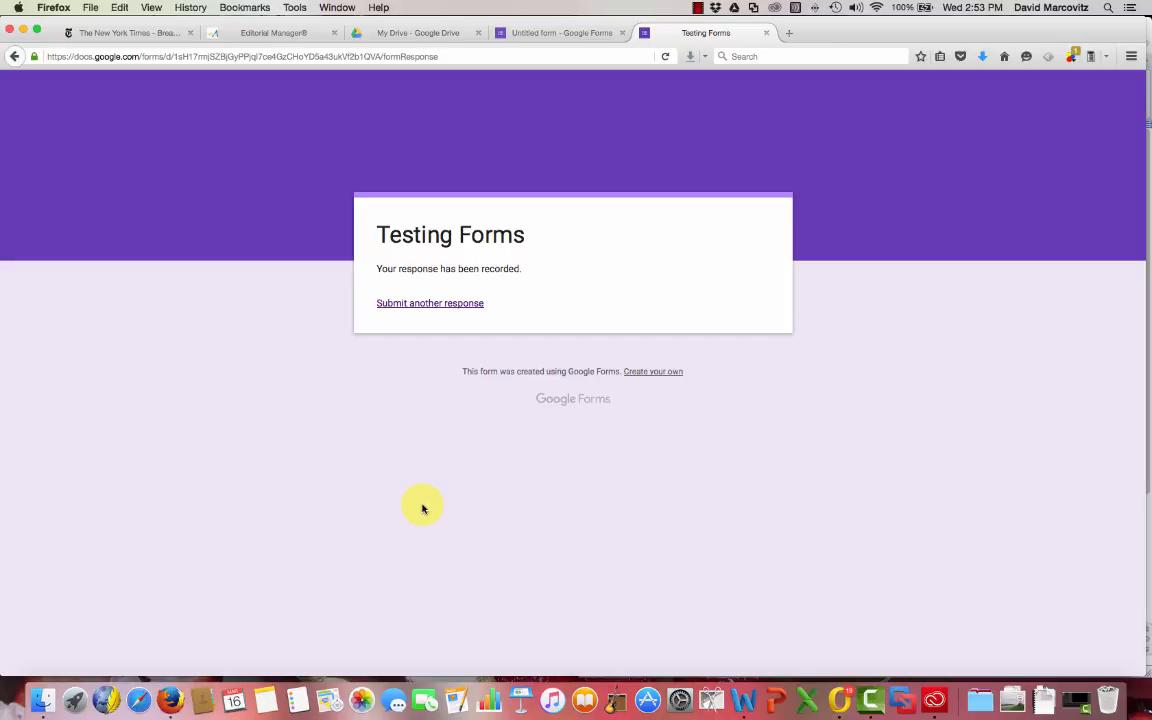
# - Switch to Google Drive, find the "Untitled form" file in My Drive and open it
pyautogui.click(414, 35)
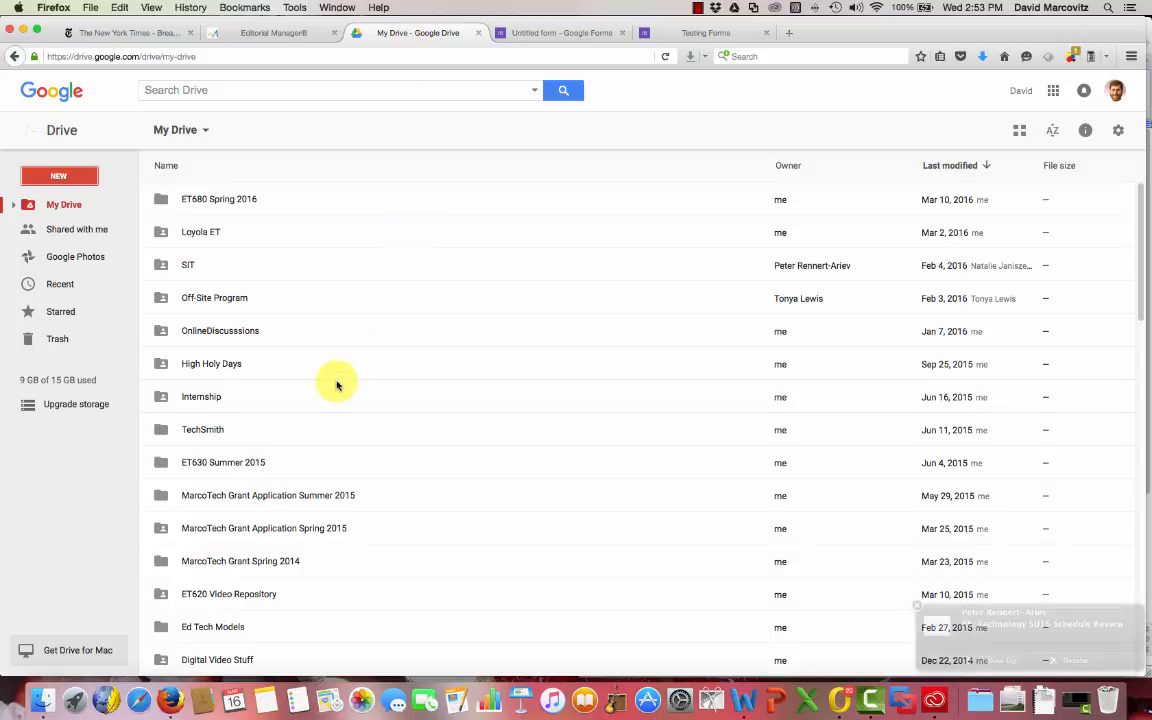
pyautogui.scroll(-5, 332, 390)
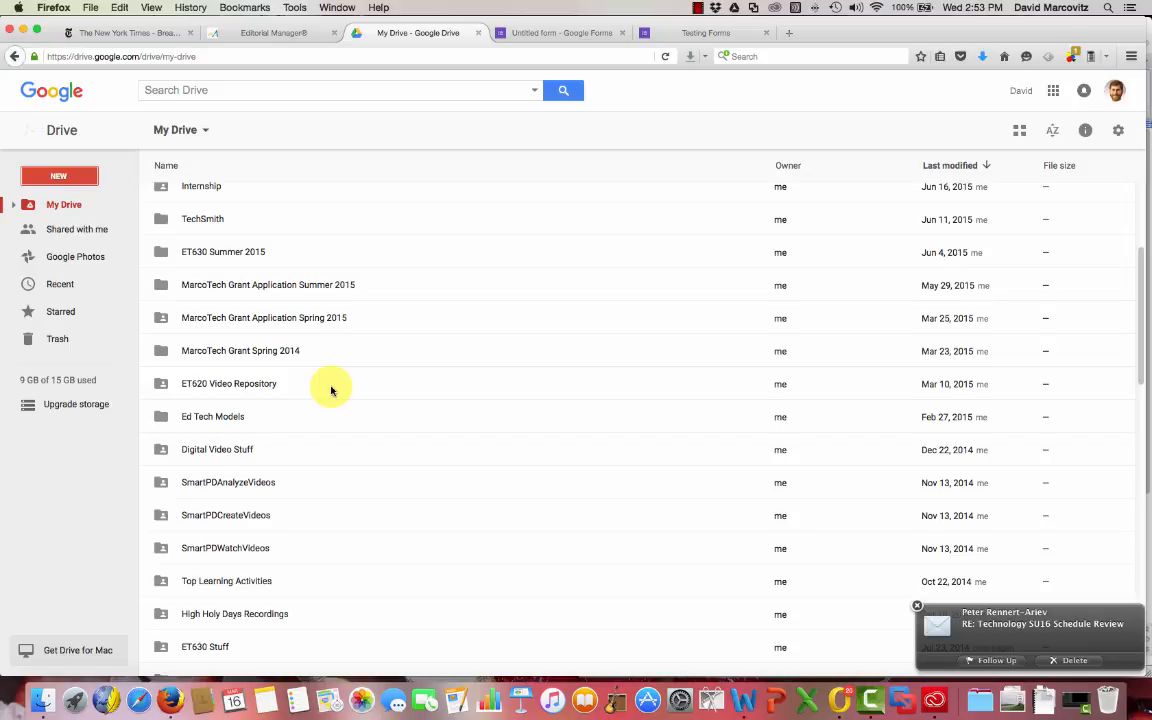
pyautogui.scroll(1, 332, 390)
pyautogui.scroll(-4, 332, 390)
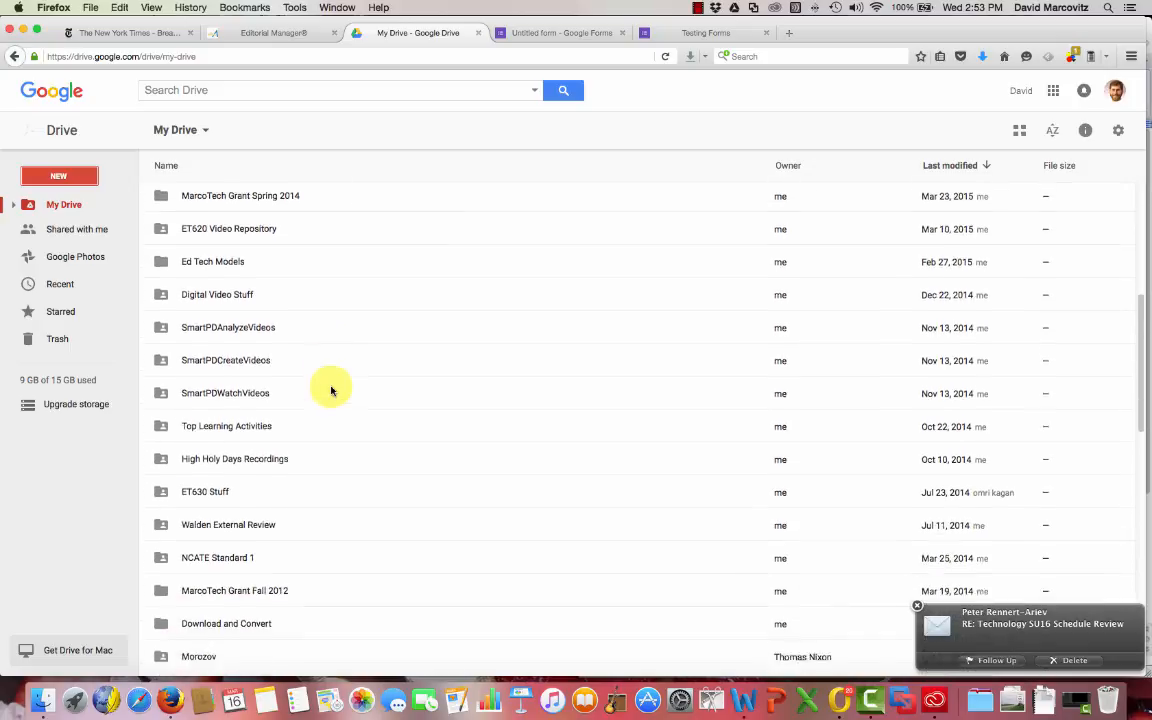
pyautogui.scroll(-12, 332, 390)
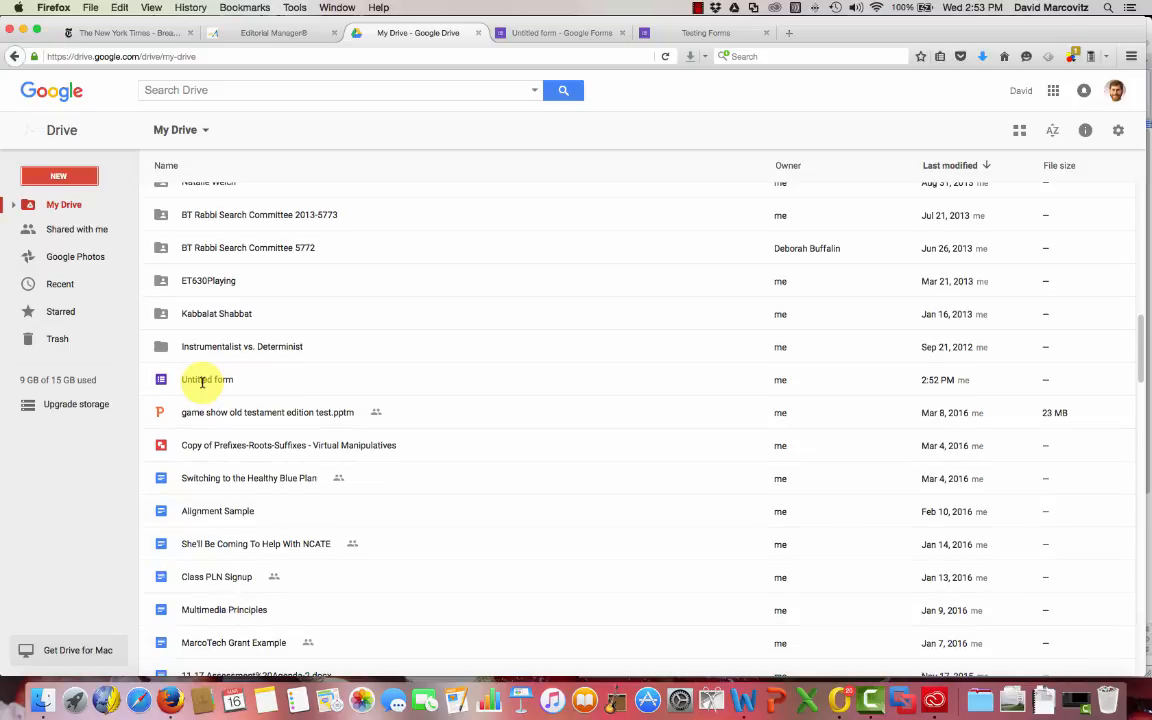
pyautogui.scroll(1, 202, 383)
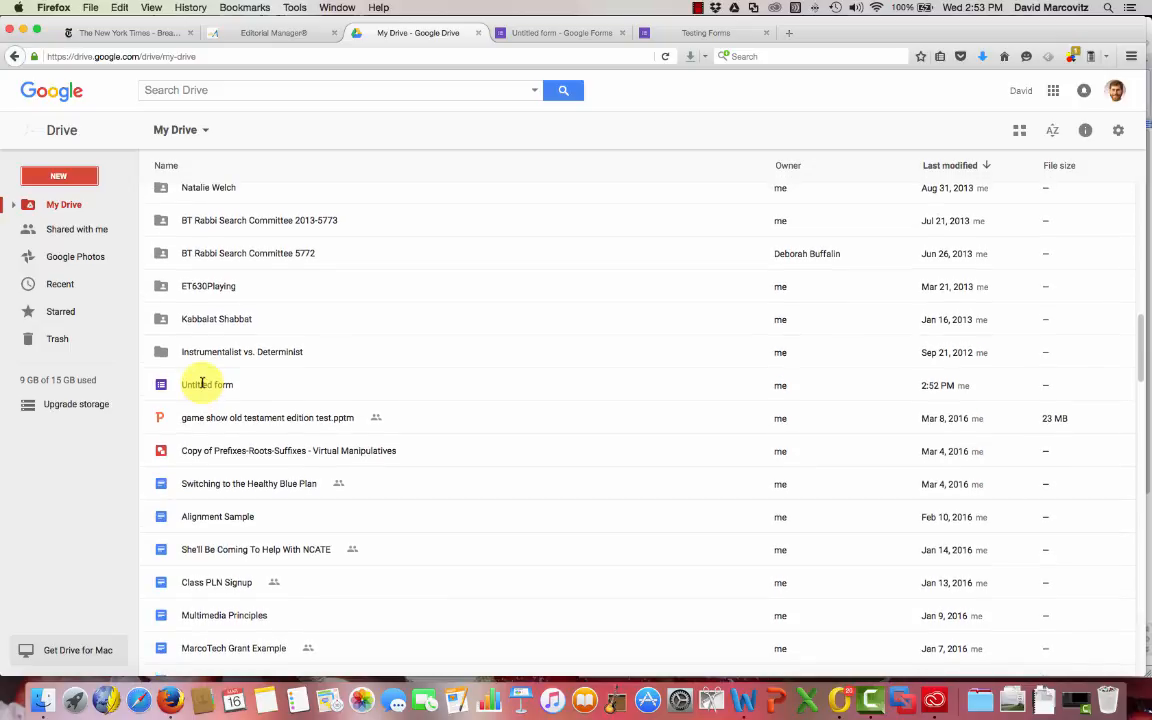
pyautogui.doubleClick(202, 384)
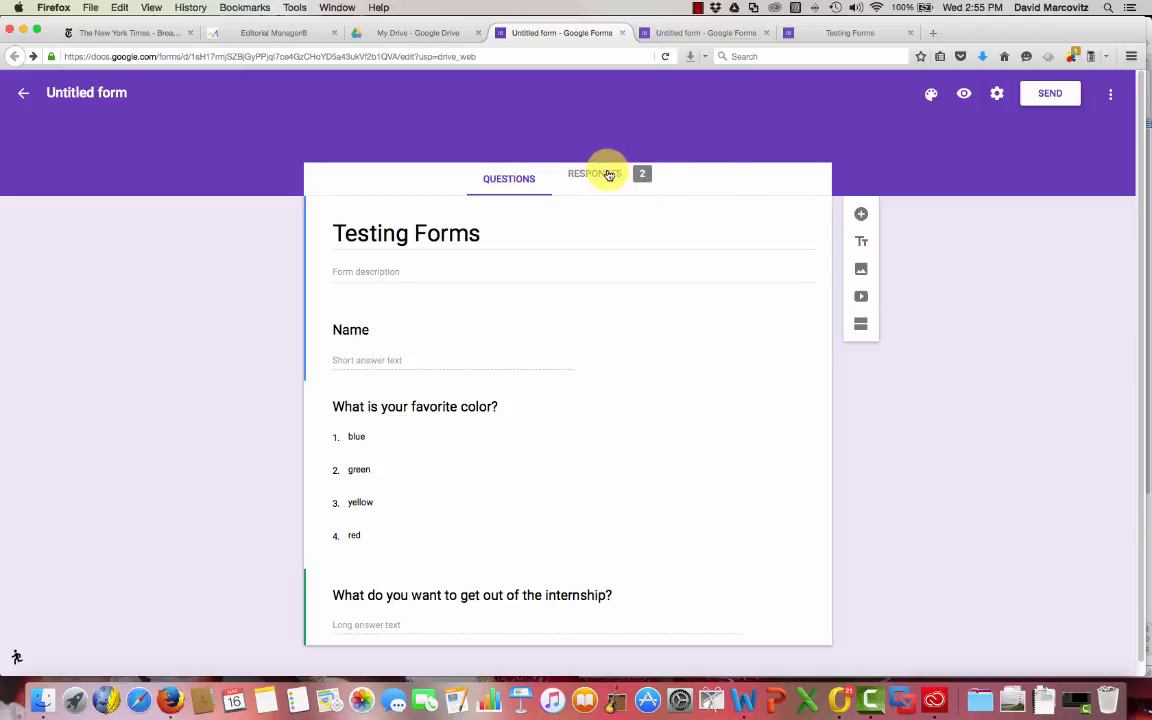
# - Open the form's responses, dismiss the introductory notice, and examine the summary and the first individual response
pyautogui.click(609, 175)
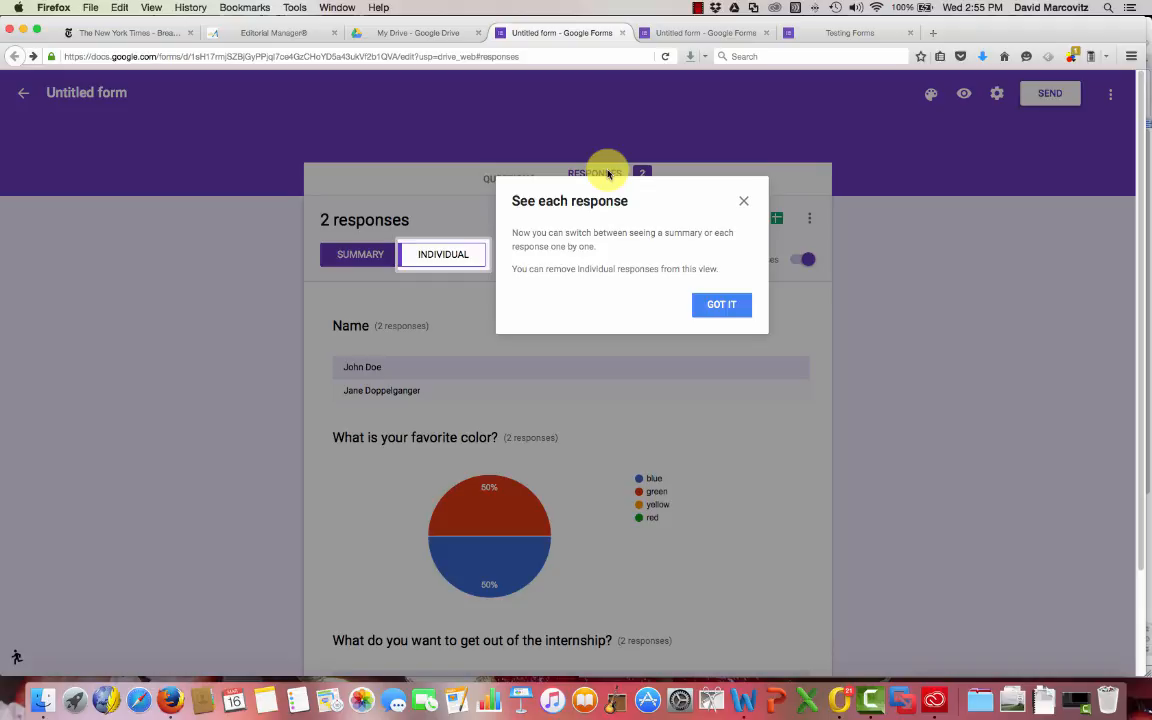
pyautogui.click(720, 305)
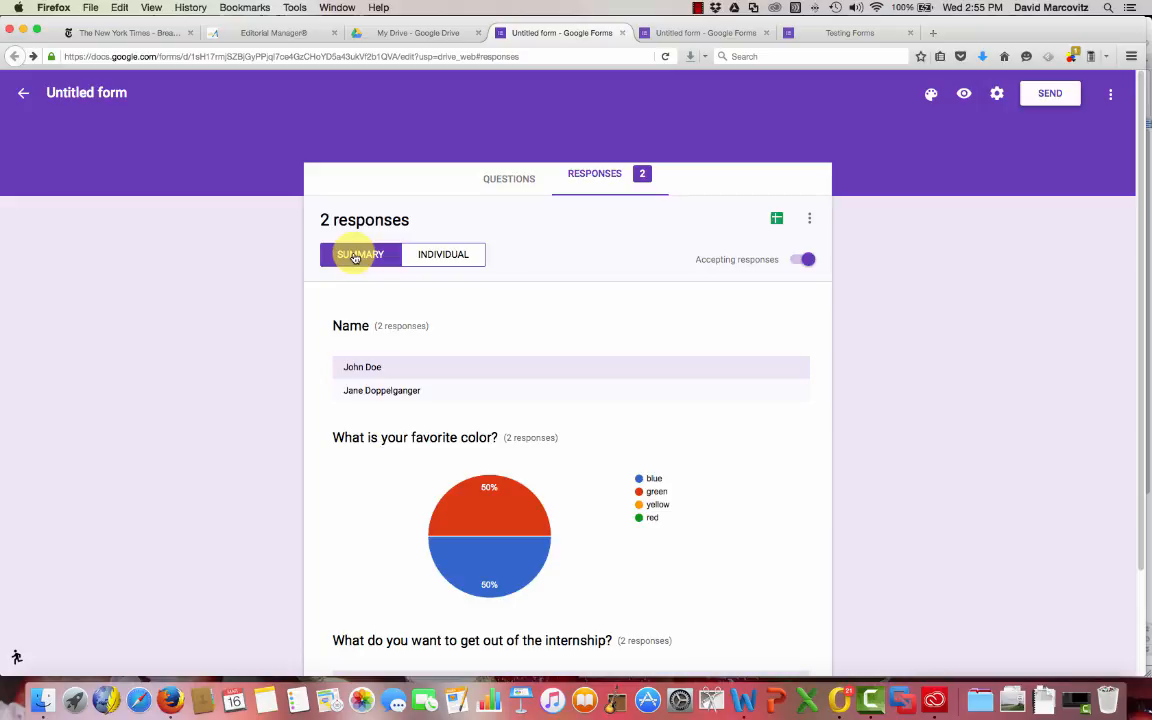
pyautogui.click(447, 257)
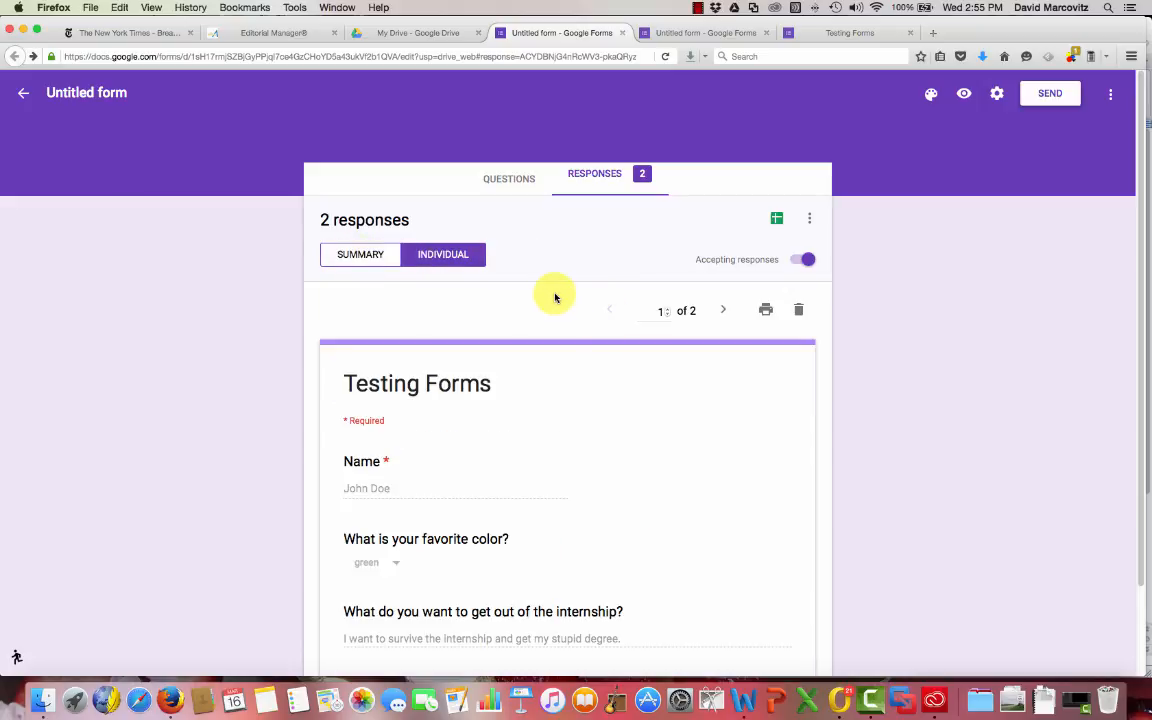
pyautogui.scroll(-3, 555, 297)
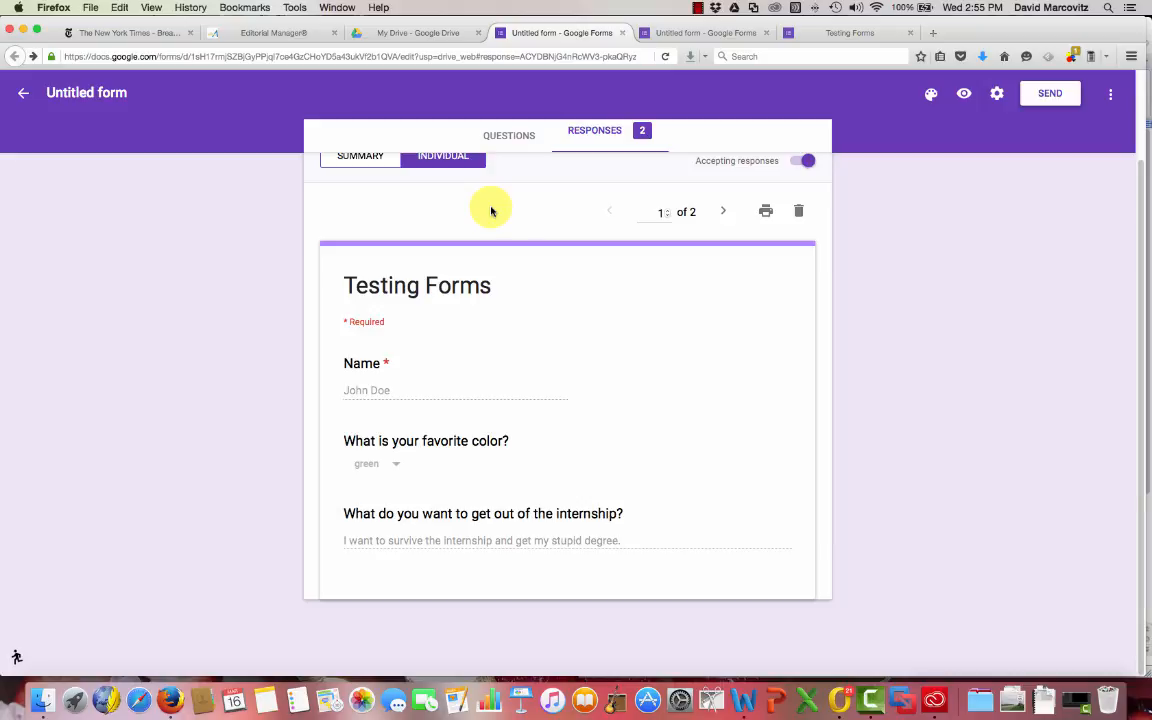
# - Create a new spreadsheet named "Untitled form (Responses)" as the form's response destination and open it
pyautogui.scroll(2, 491, 211)
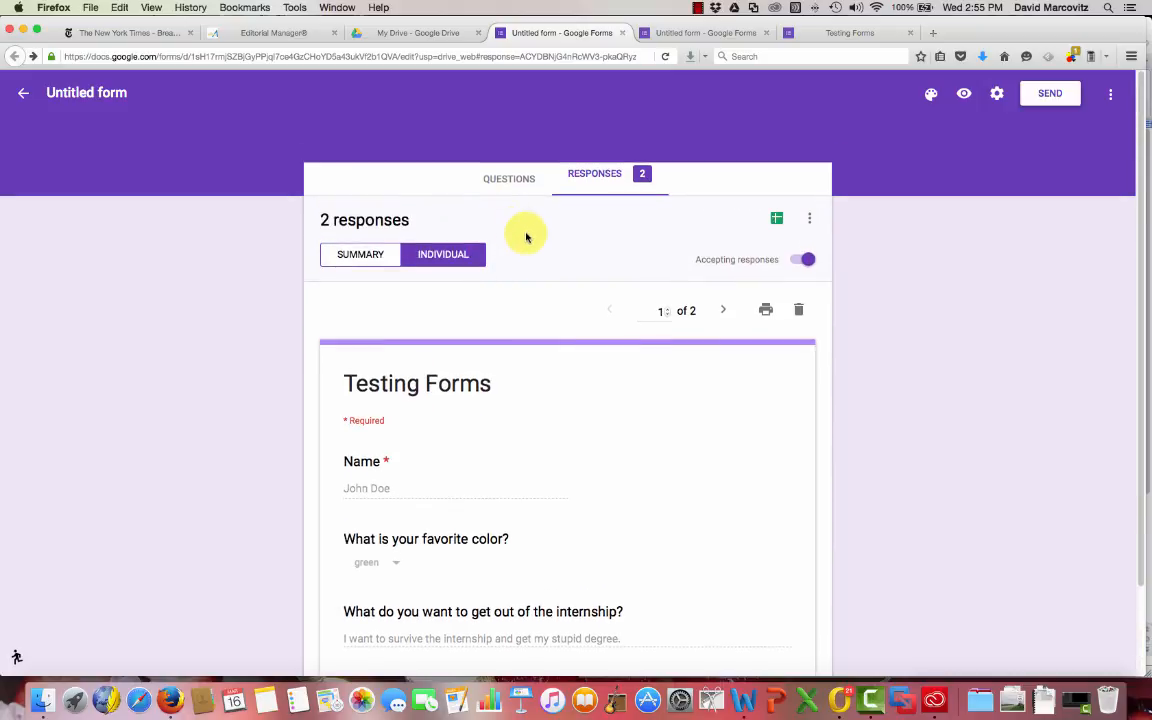
pyautogui.click(778, 219)
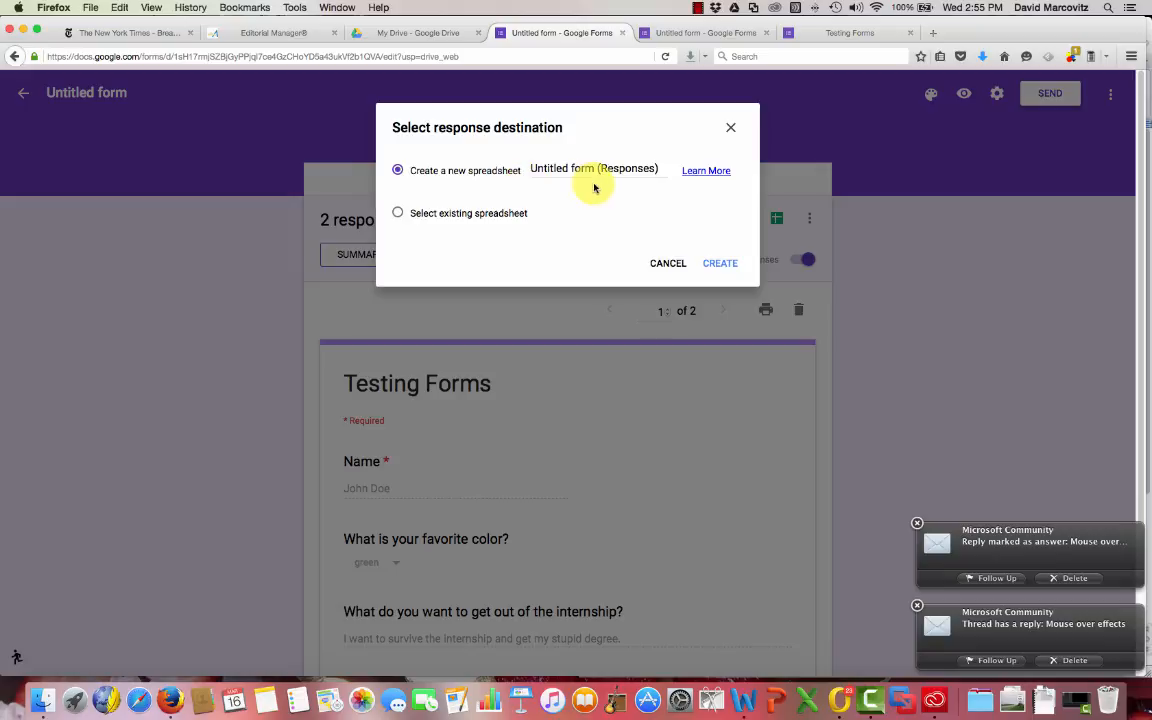
pyautogui.click(716, 266)
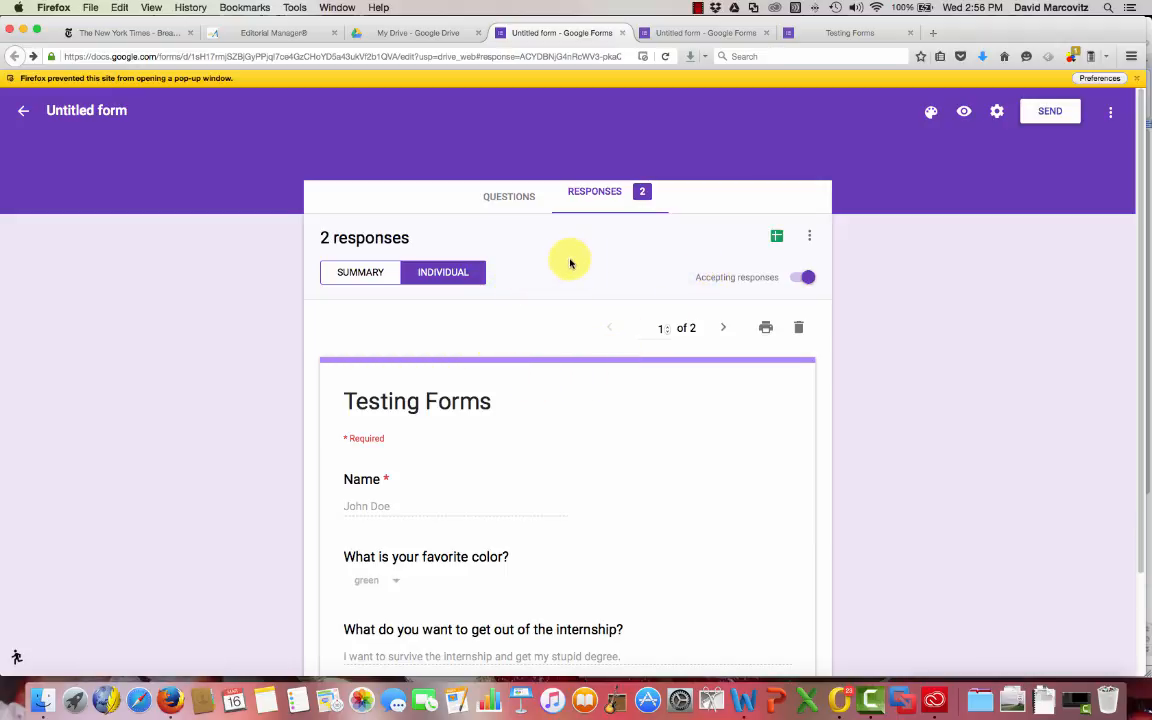
pyautogui.click(777, 236)
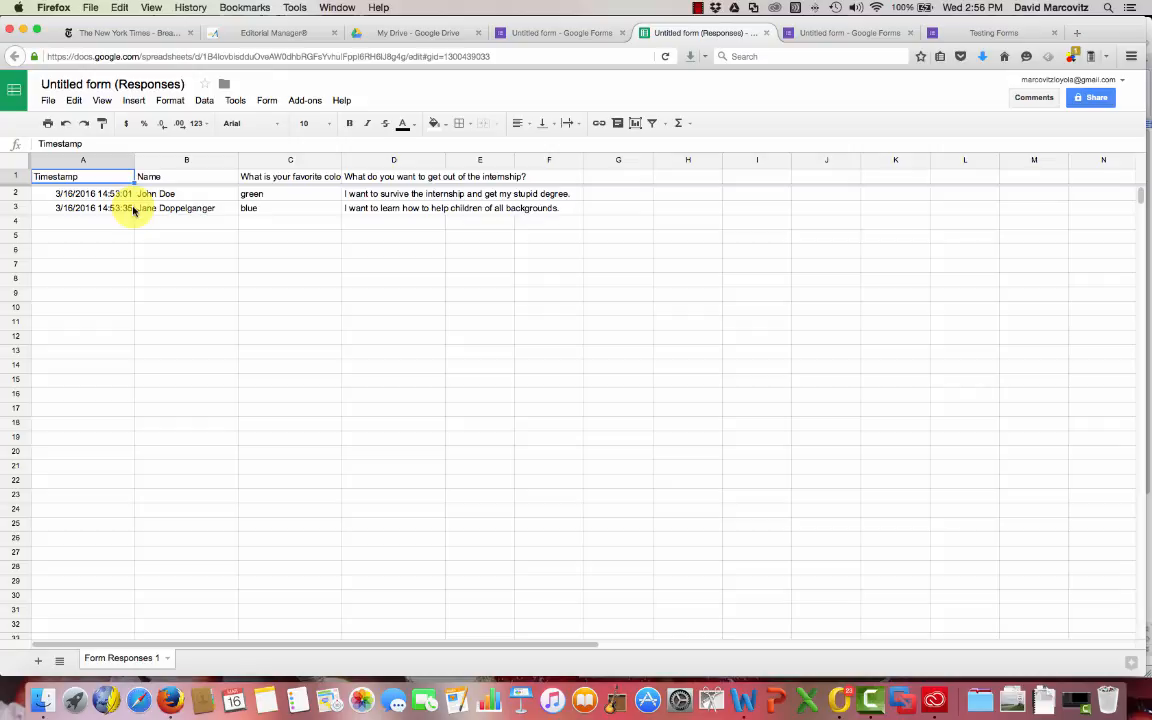
# - Download the response spreadsheet as a Microsoft Excel (.xlsx) file and open it in Microsoft Excel
pyautogui.click(49, 101)
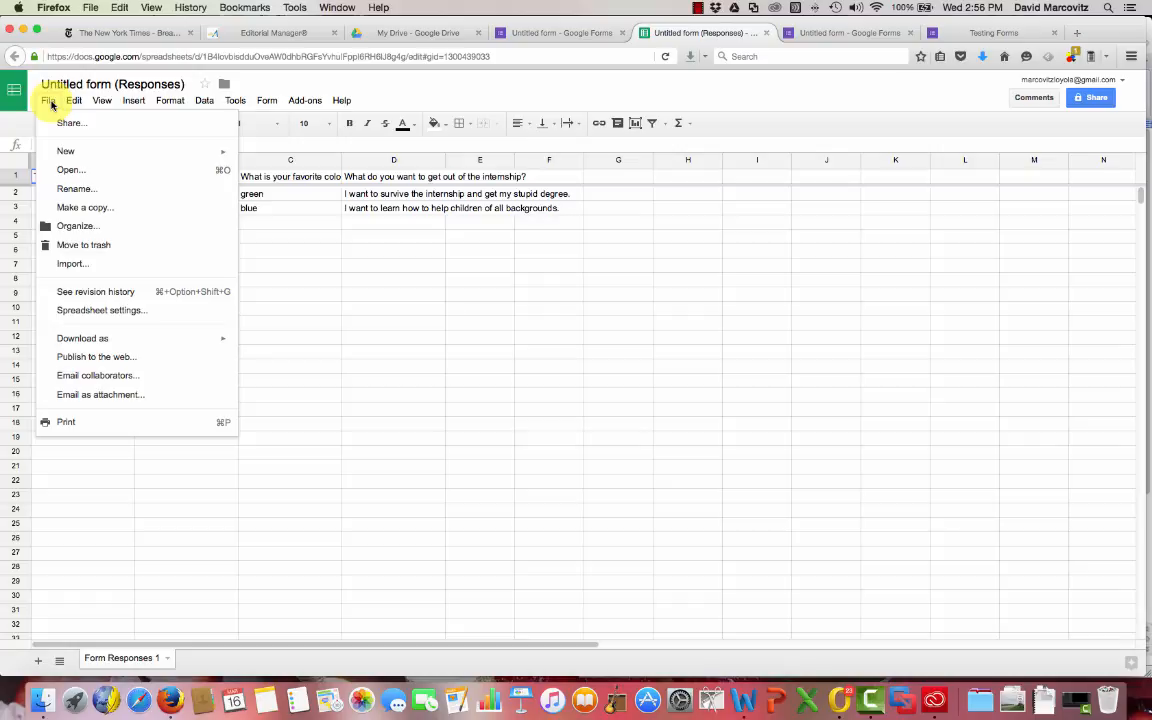
pyautogui.moveTo(95, 340)
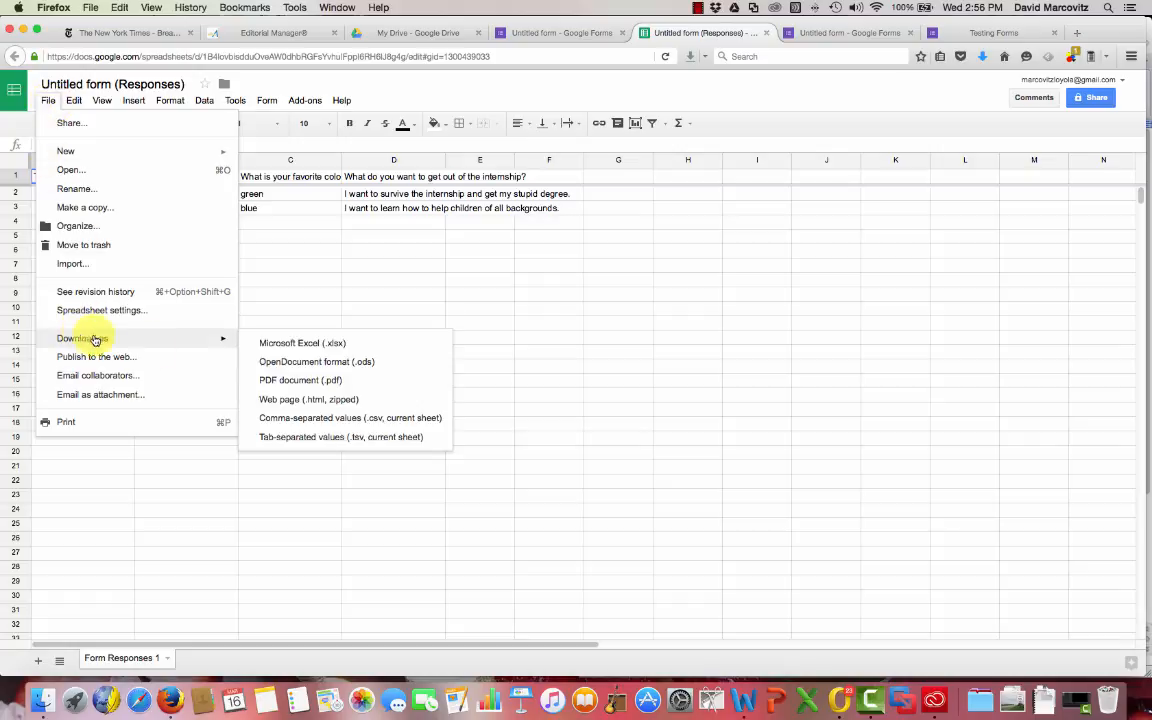
pyautogui.click(317, 345)
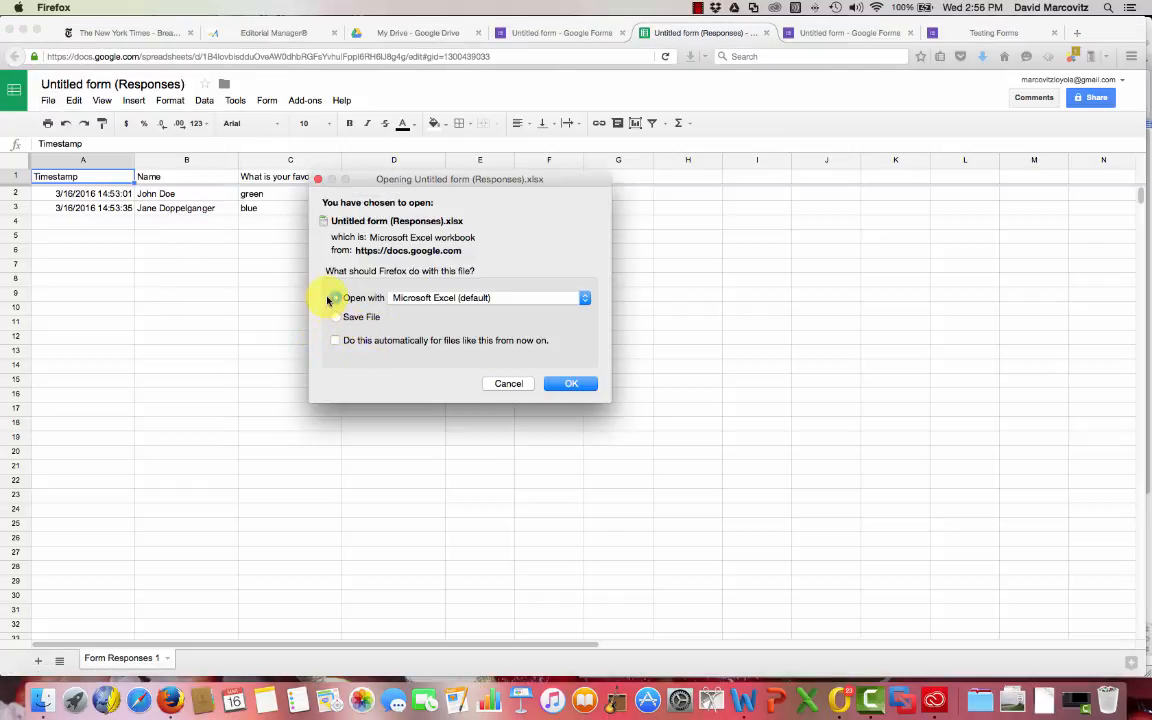
pyautogui.click(570, 385)
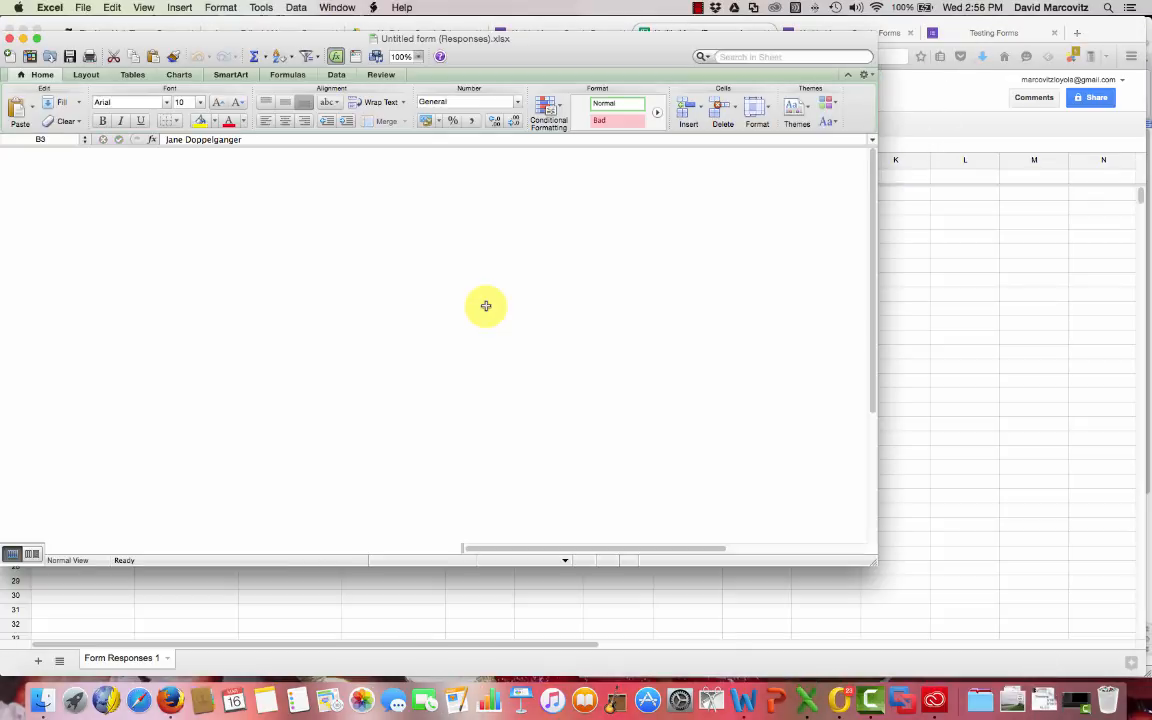
# - Save a copy of the workbook to the Desktop as "Test Form (Responses).xlsx" in Excel Workbook format
pyautogui.click(83, 8)
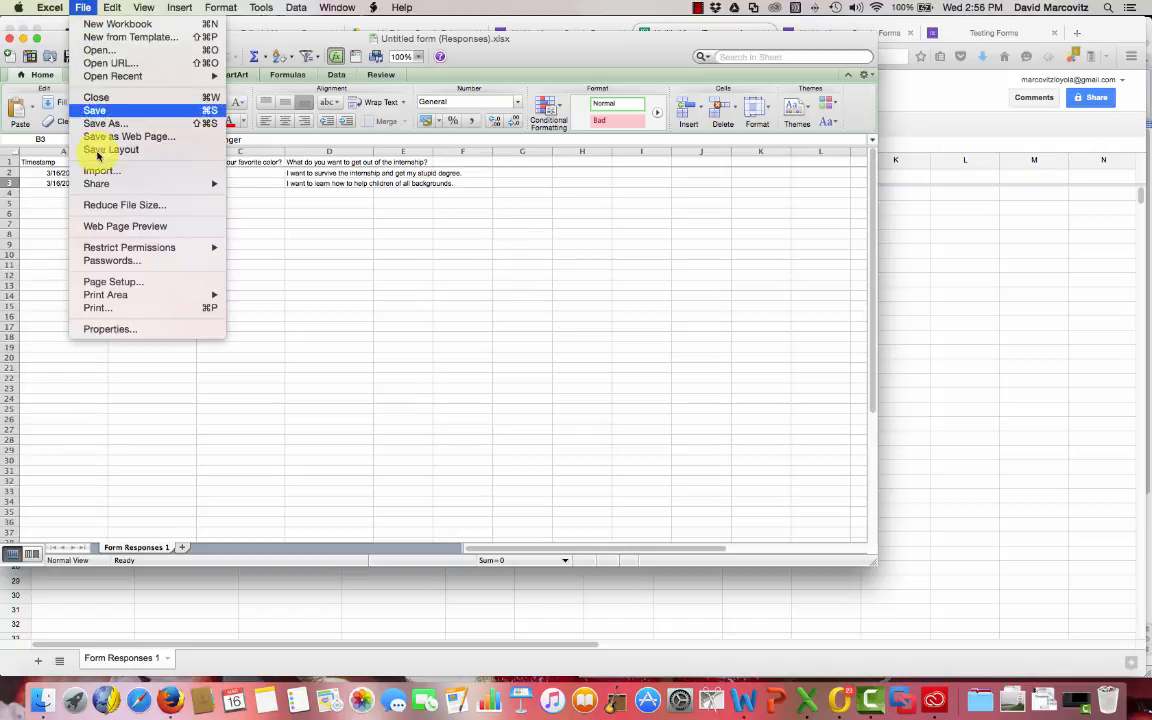
pyautogui.click(100, 120)
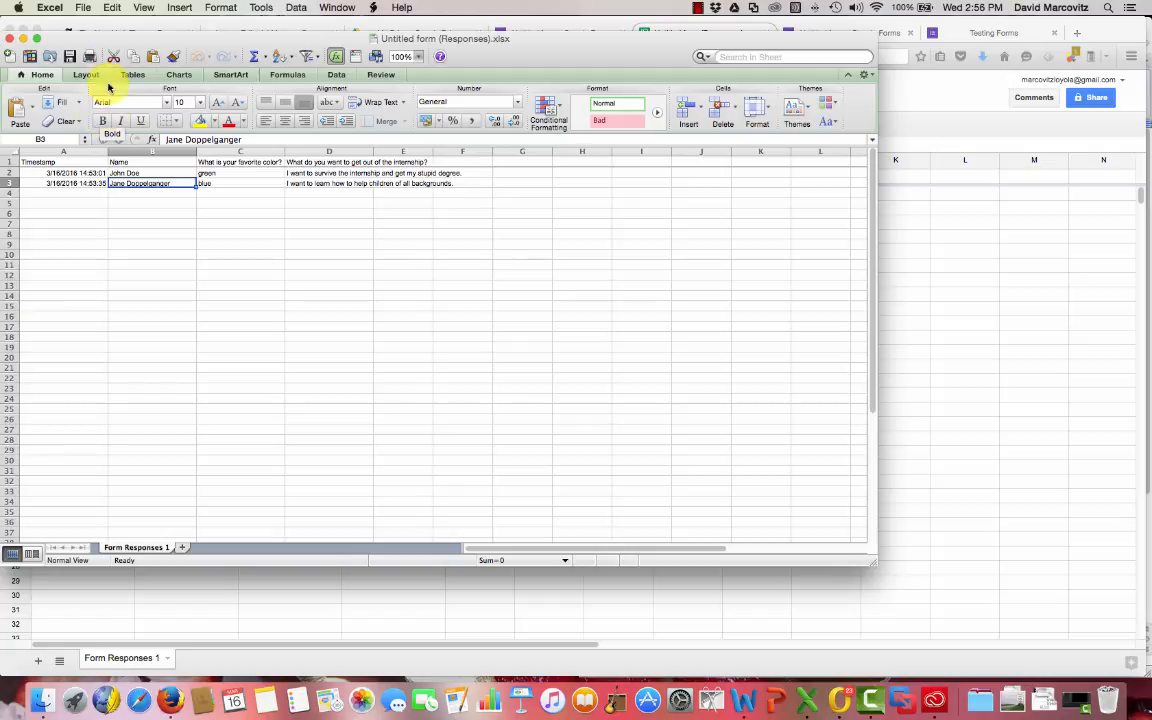
pyautogui.click(83, 9)
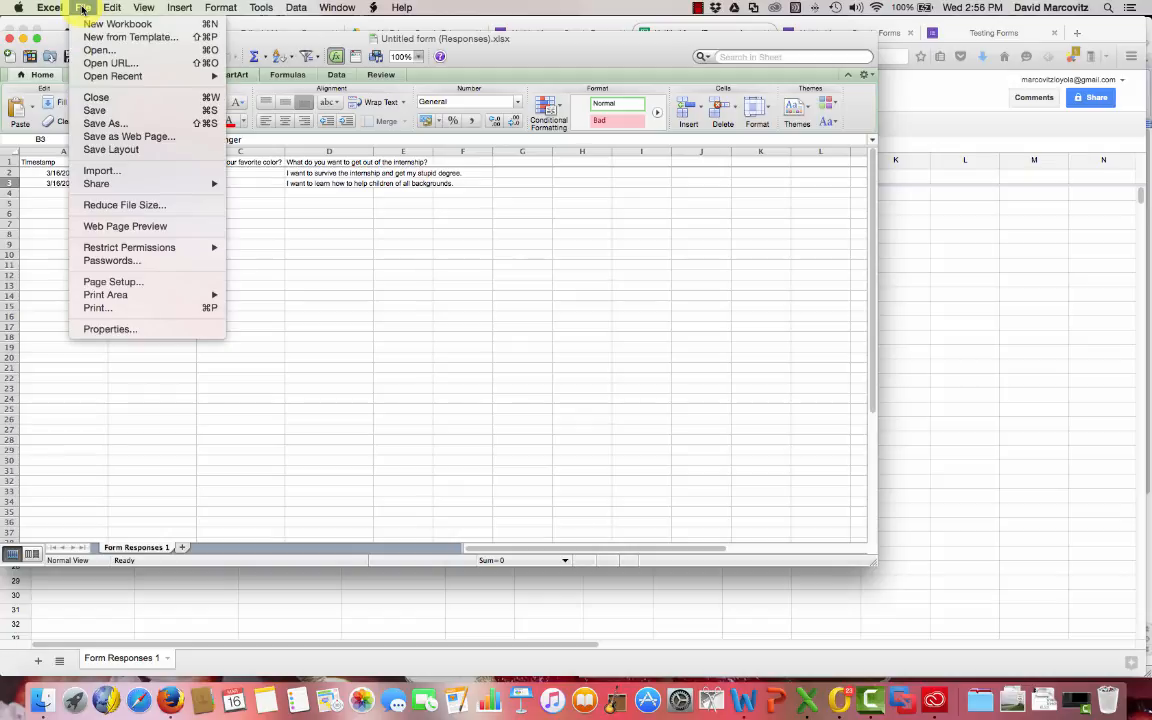
pyautogui.click(108, 123)
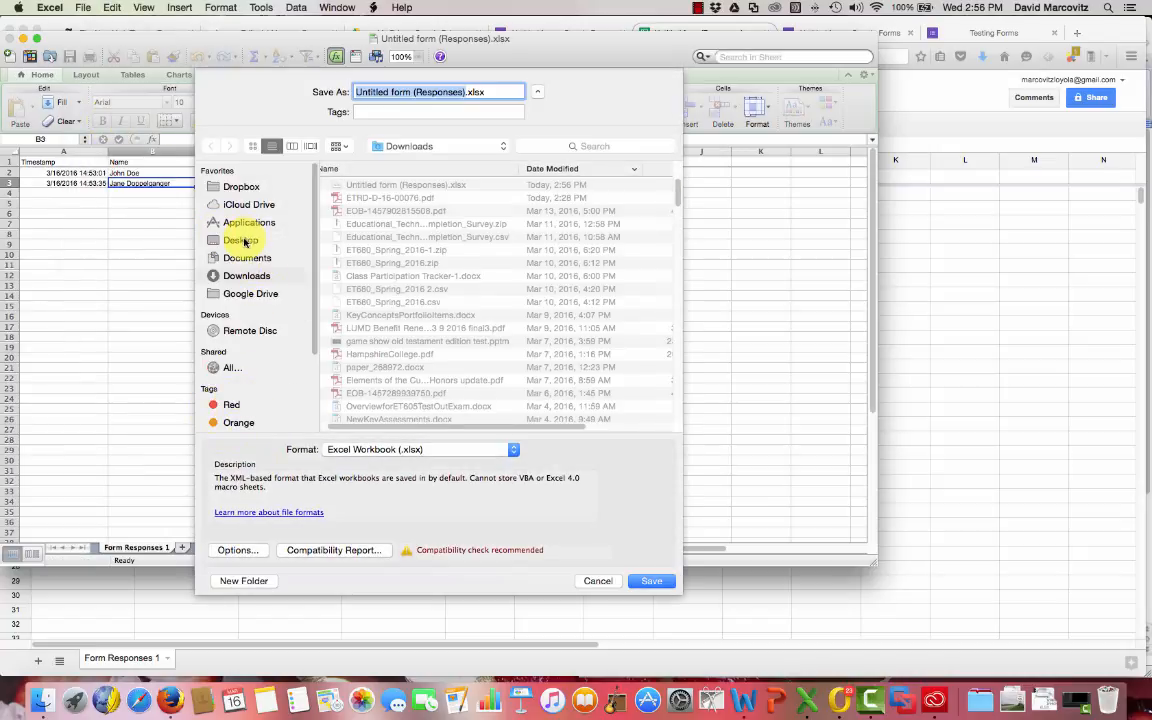
pyautogui.click(241, 241)
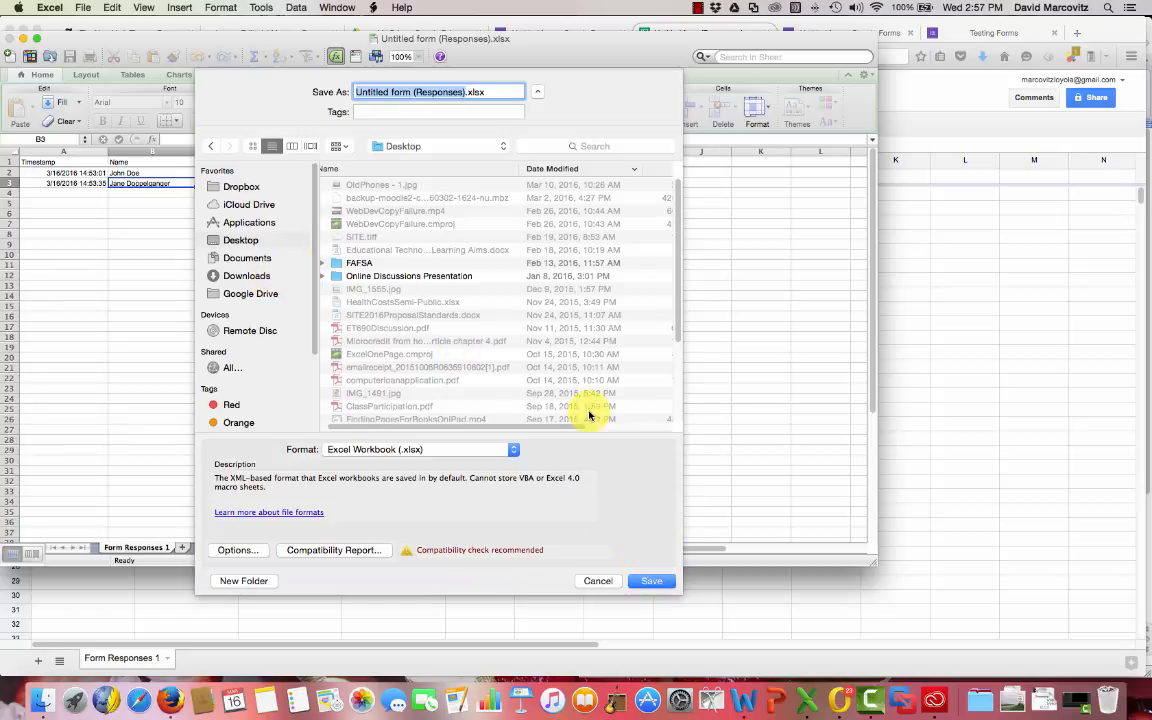
pyautogui.moveTo(410, 92); pyautogui.dragTo(352, 93)
pyautogui.write('Test Form')
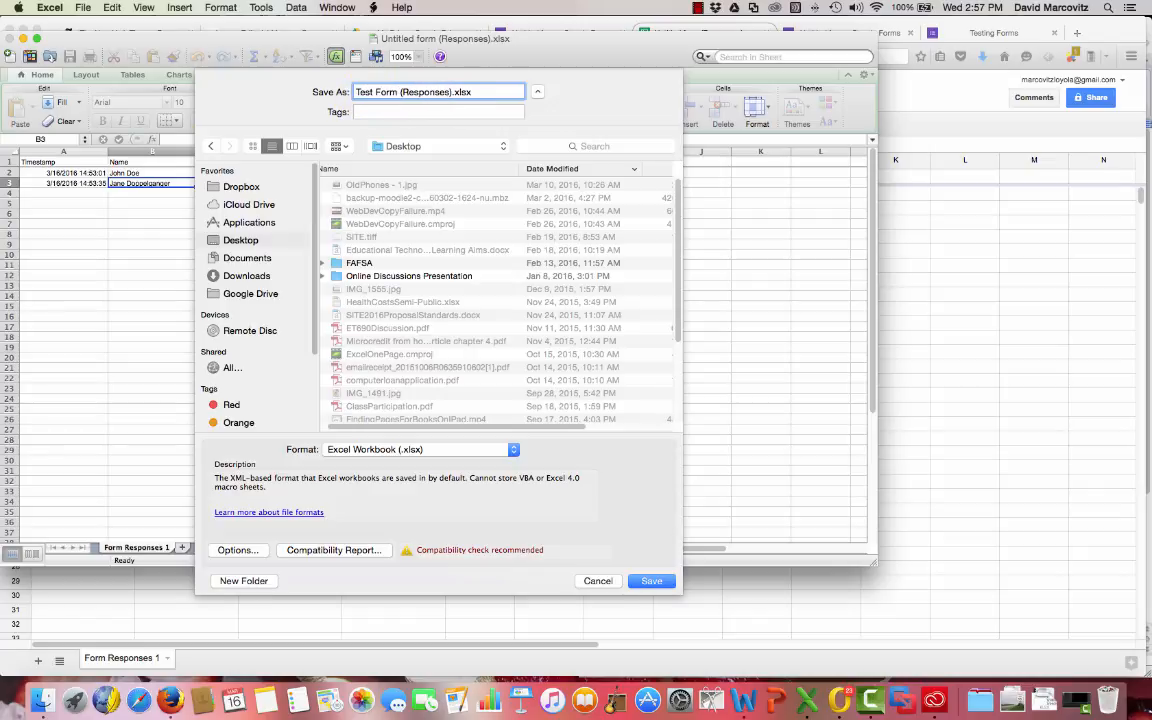
pyautogui.click(651, 581)
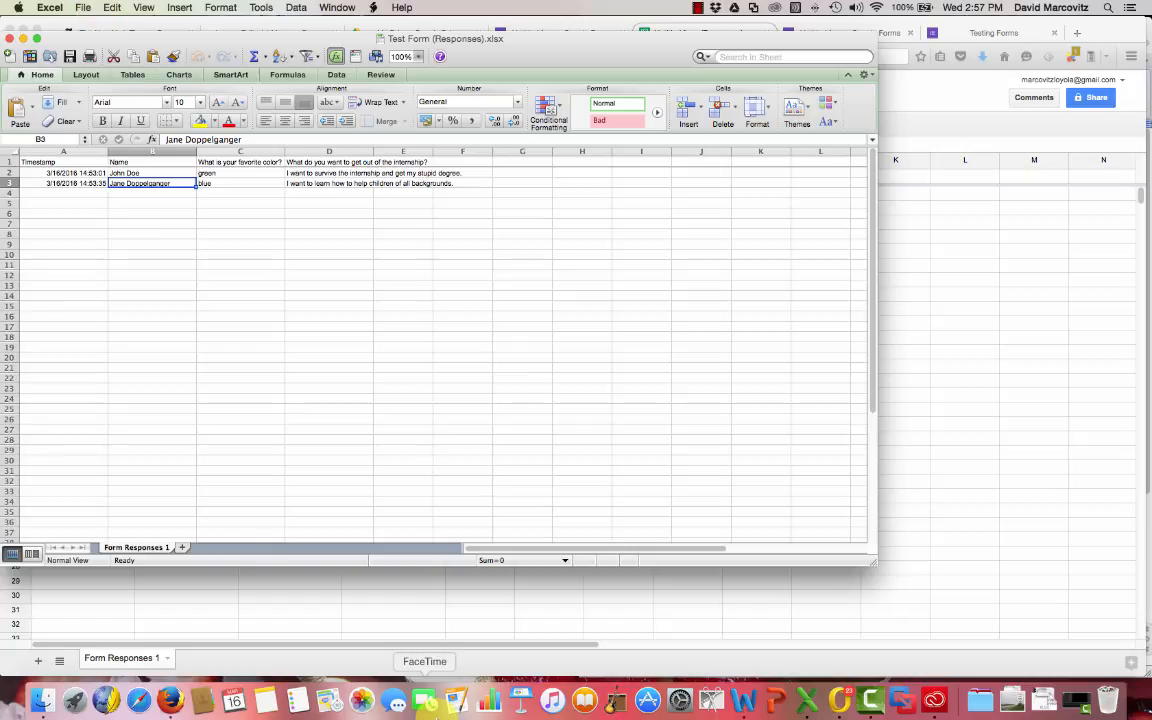
# - Switch to Microsoft Word, create a new blank document and place its window beside the Excel workbook
pyautogui.click(745, 703)
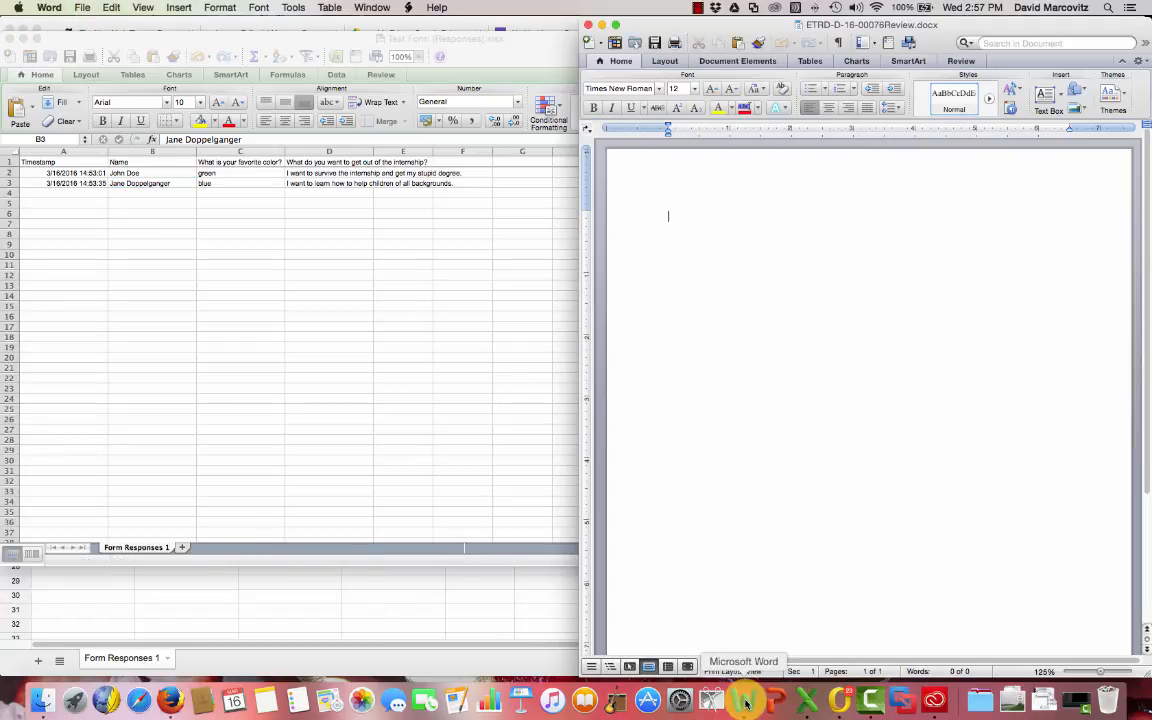
pyautogui.click(80, 7)
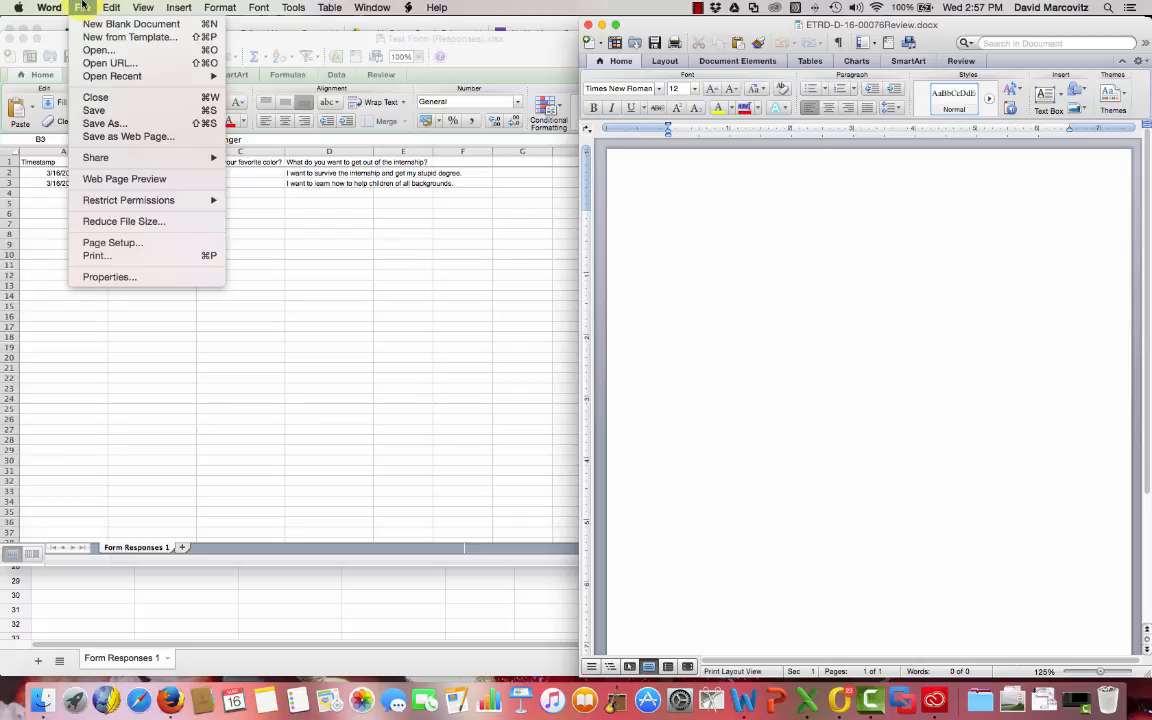
pyautogui.click(84, 23)
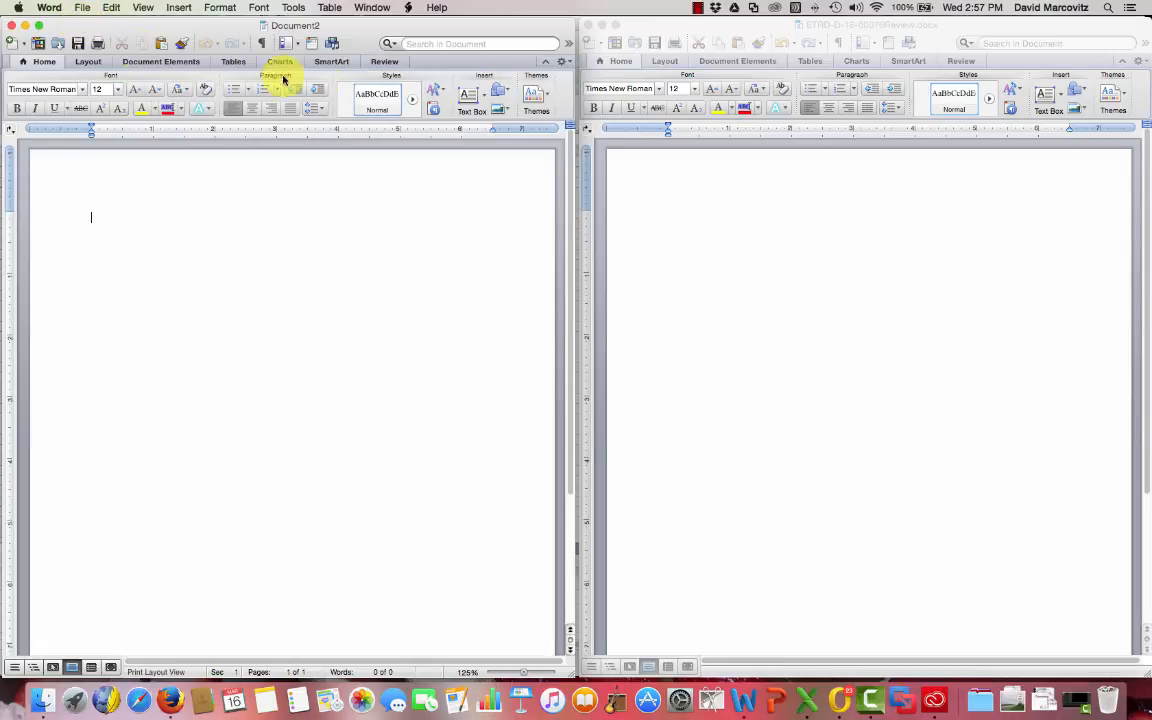
pyautogui.moveTo(279, 28); pyautogui.dragTo(858, 7)
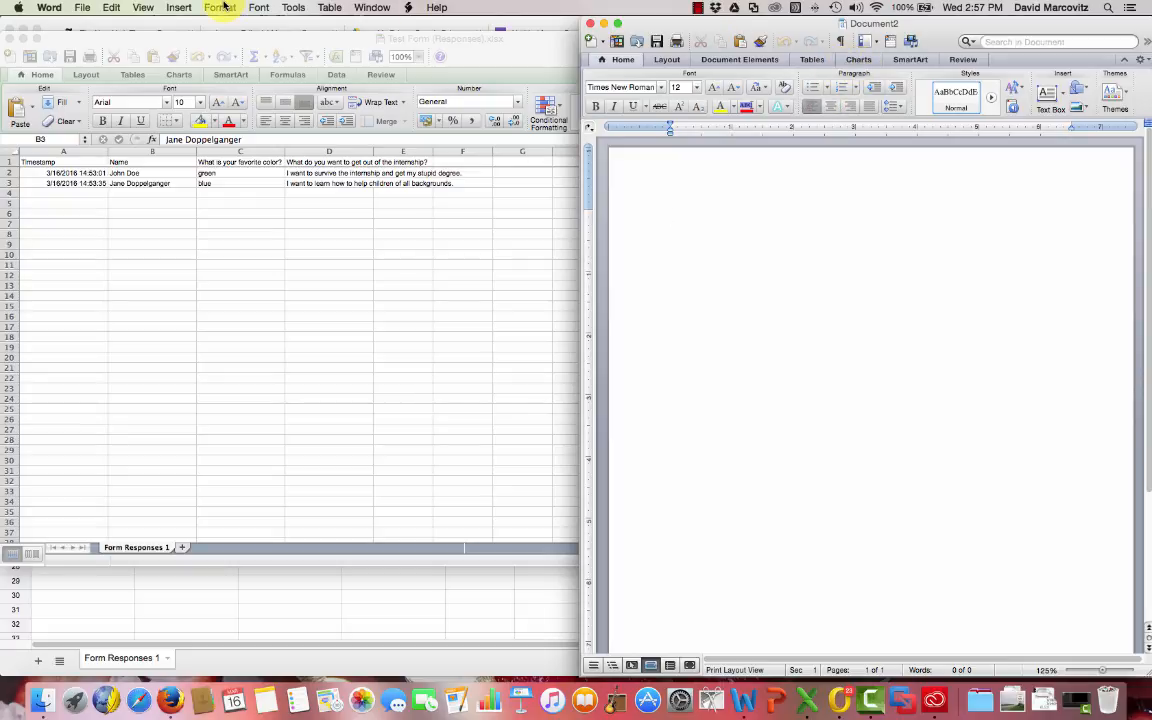
# - Open the Mail Merge Manager and move it off the blank document's page
pyautogui.click(293, 8)
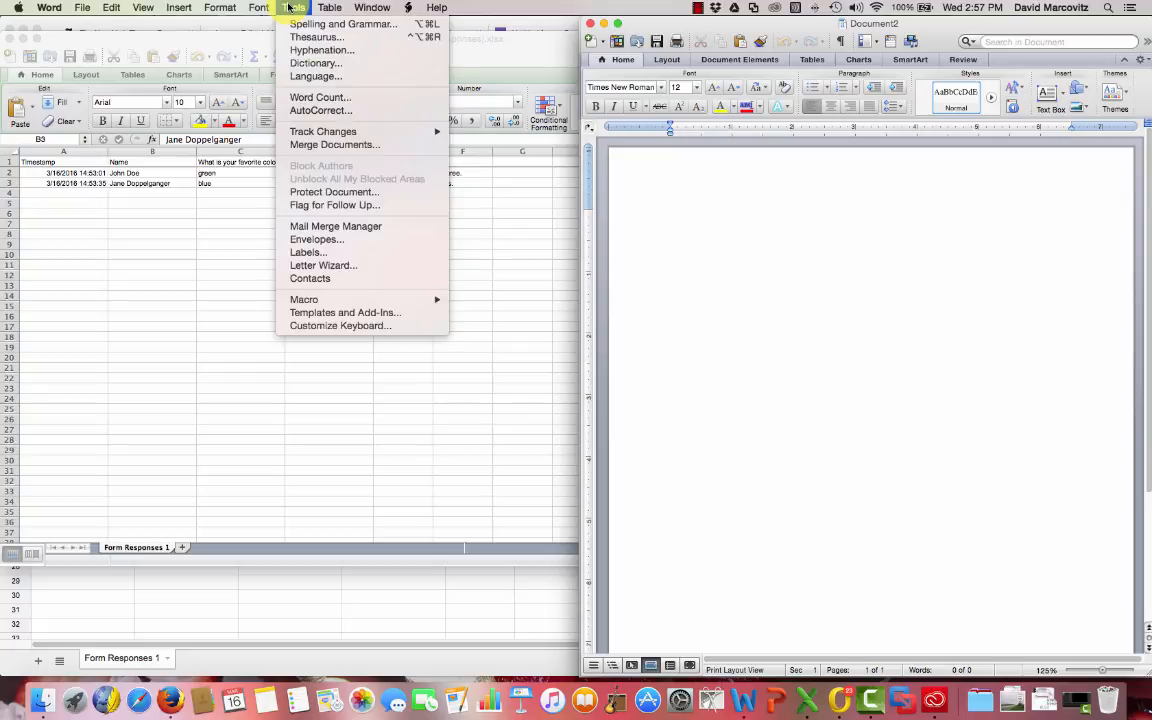
pyautogui.click(320, 226)
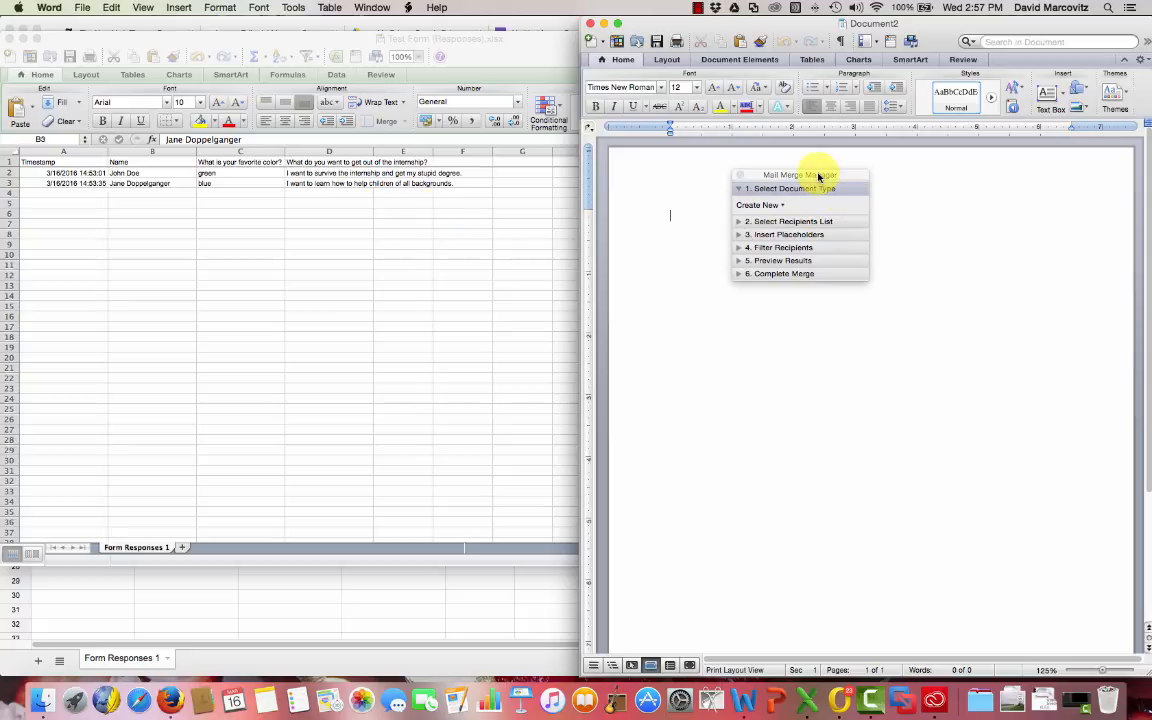
pyautogui.moveTo(818, 175); pyautogui.dragTo(476, 253)
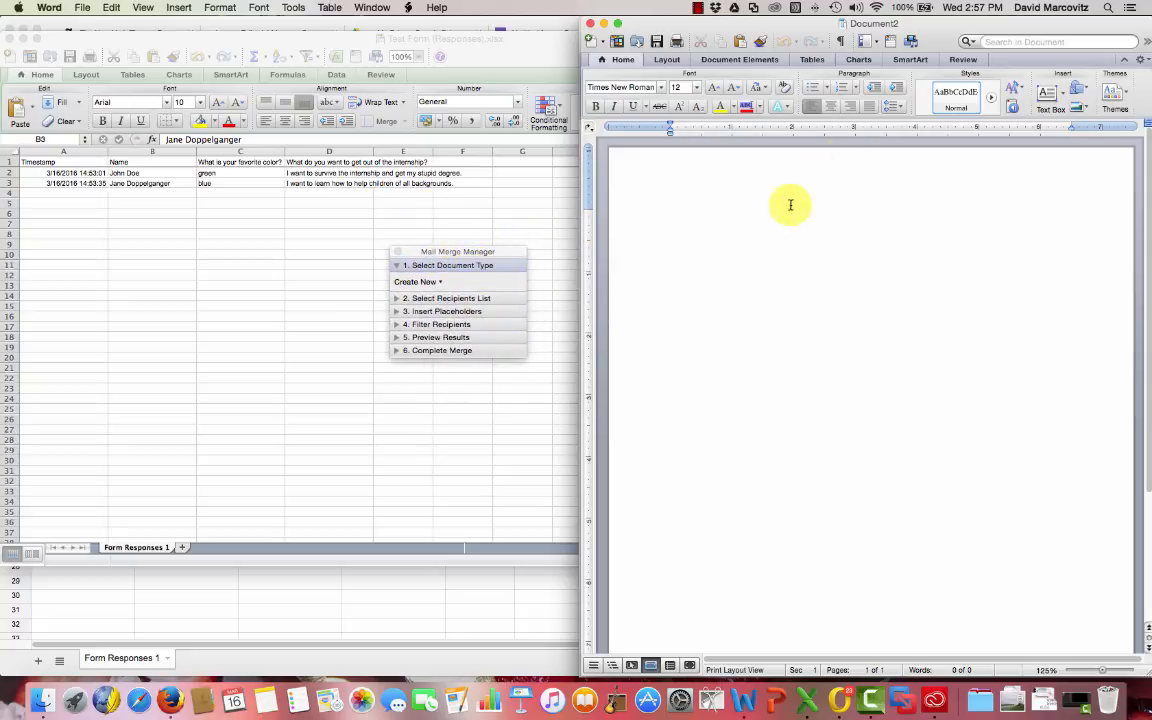
# - Add a centered, bold, 22-point title reading "Loyola University" with "Internship Form" on the line below
pyautogui.click(833, 109)
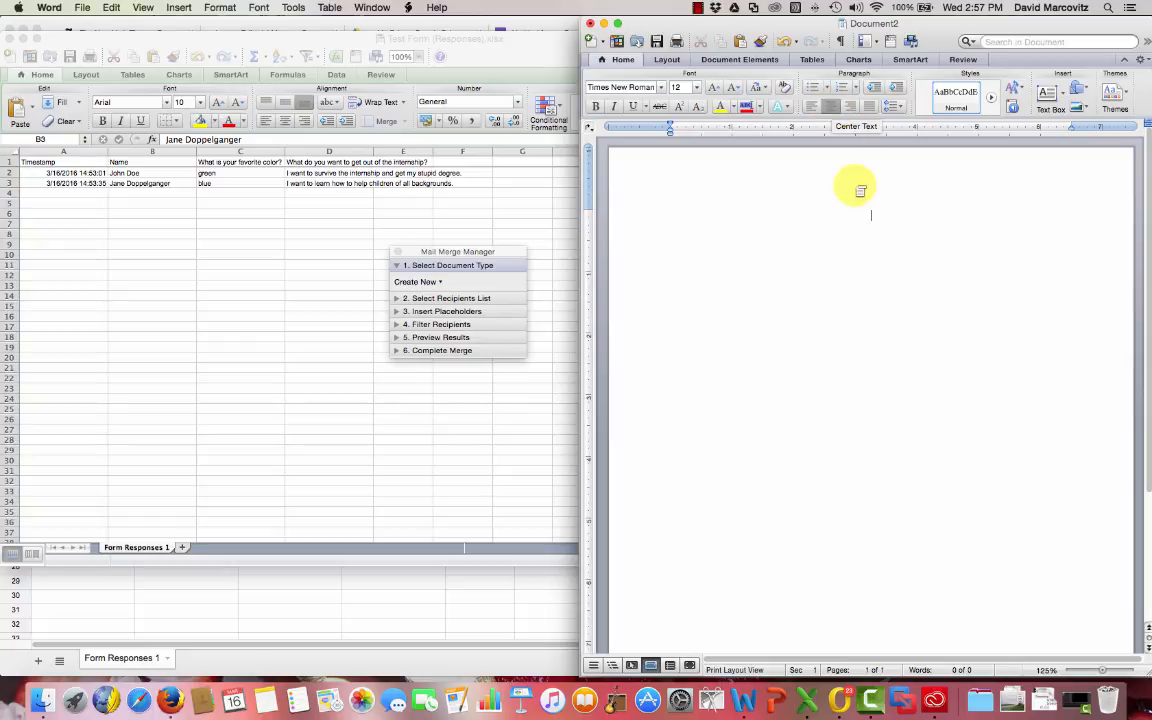
pyautogui.click(689, 87)
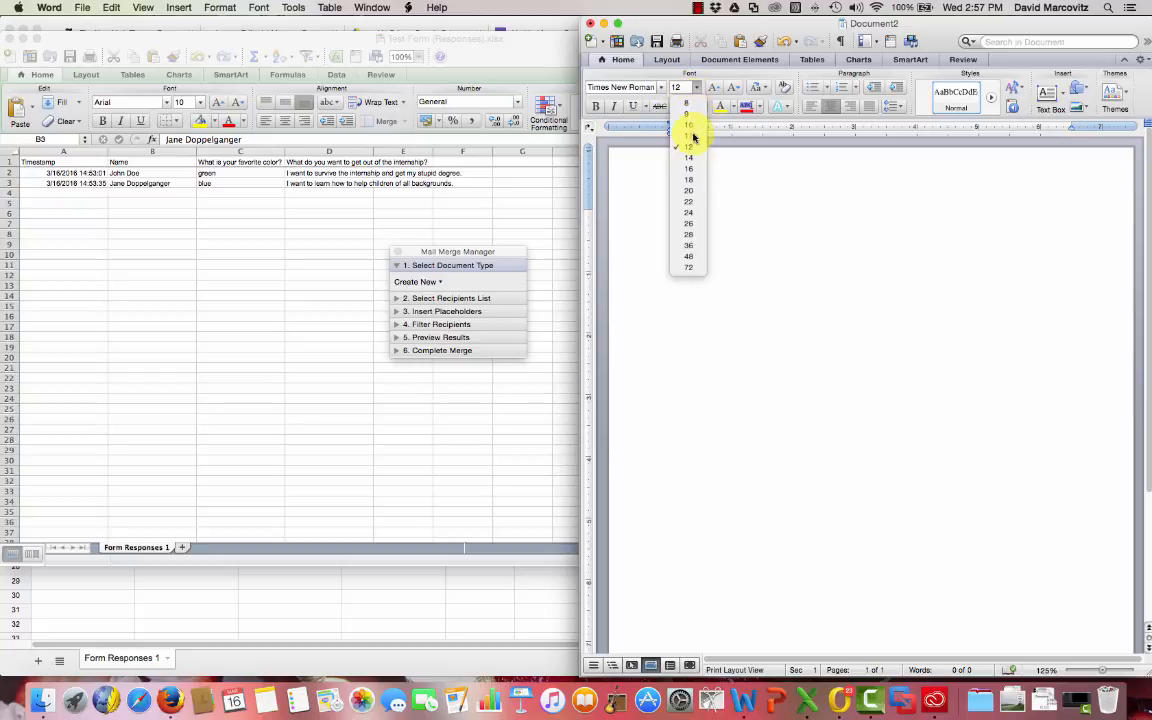
pyautogui.click(689, 204)
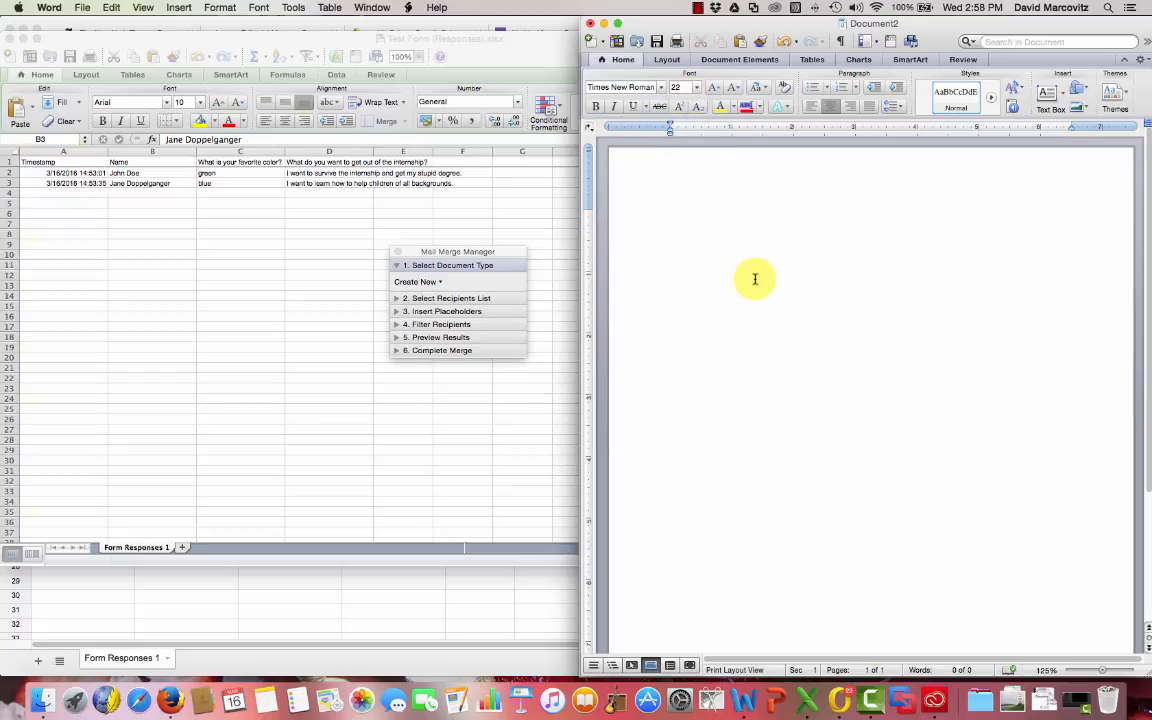
pyautogui.click(596, 106)
pyautogui.write('zloy')
pyautogui.press('BackSpace')
pyautogui.press('BackSpace')
pyautogui.press('BackSpace')
pyautogui.press('BackSpace')
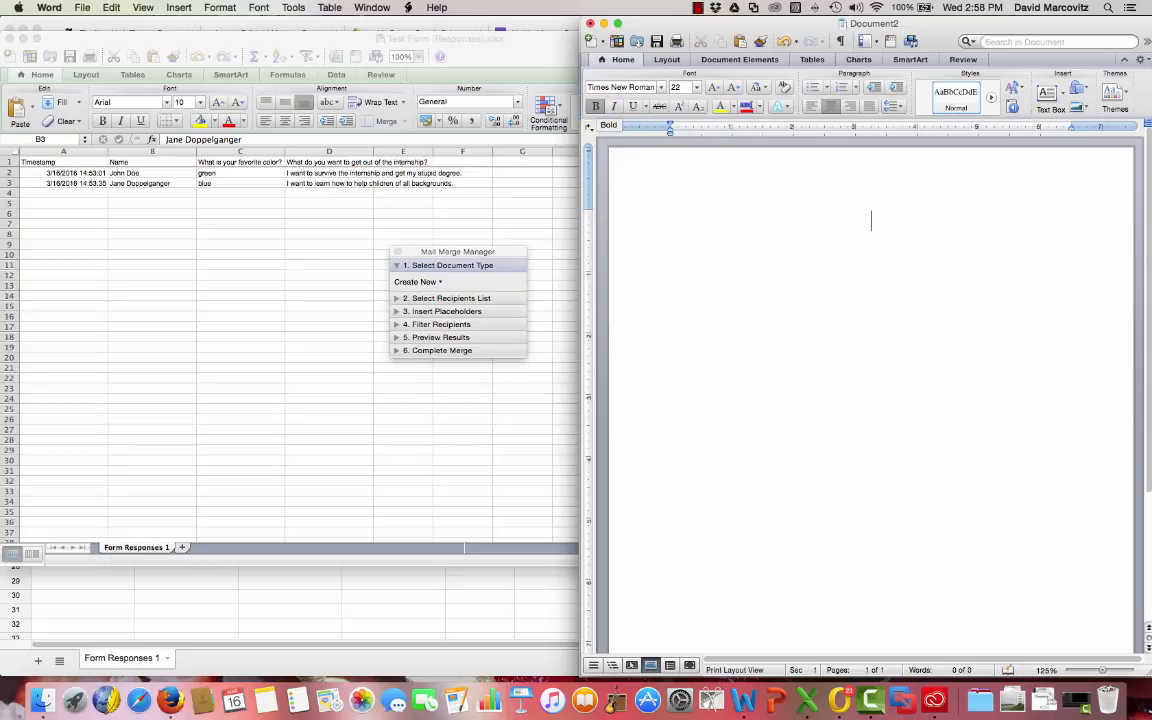
pyautogui.write('Loyola Colleg')
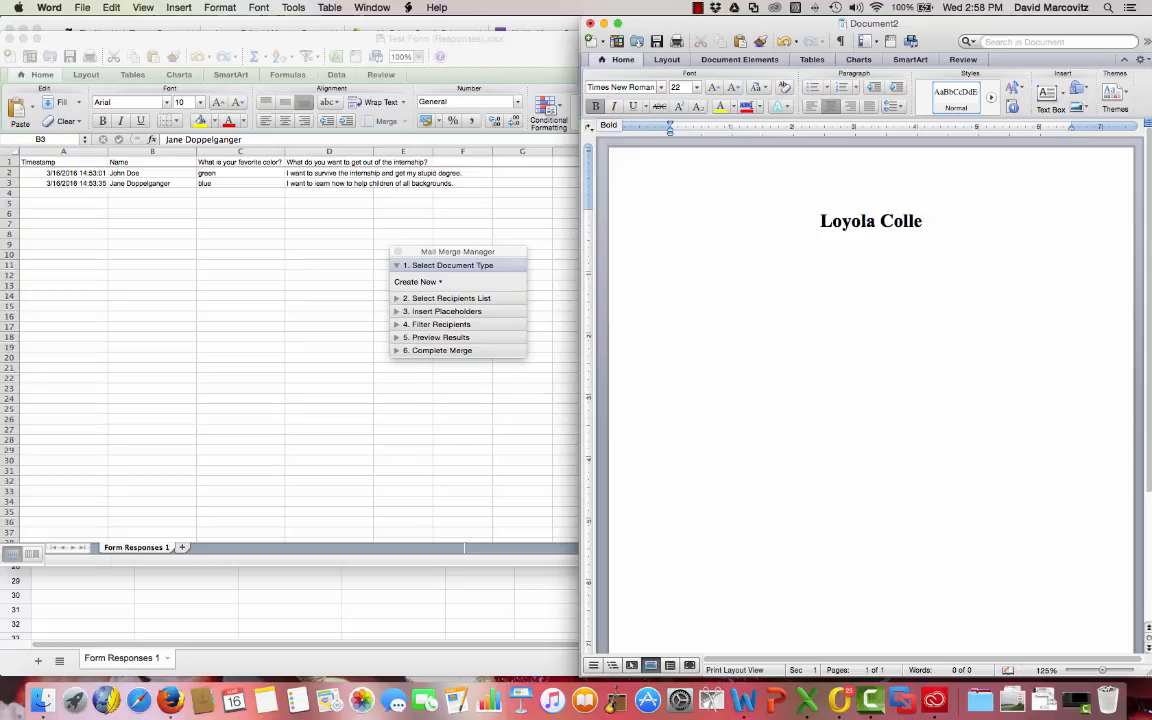
pyautogui.press('BackSpace')
pyautogui.press('BackSpace')
pyautogui.press('BackSpace')
pyautogui.press('BackSpace')
pyautogui.press('BackSpace')
pyautogui.press('BackSpace')
pyautogui.write('Uni')
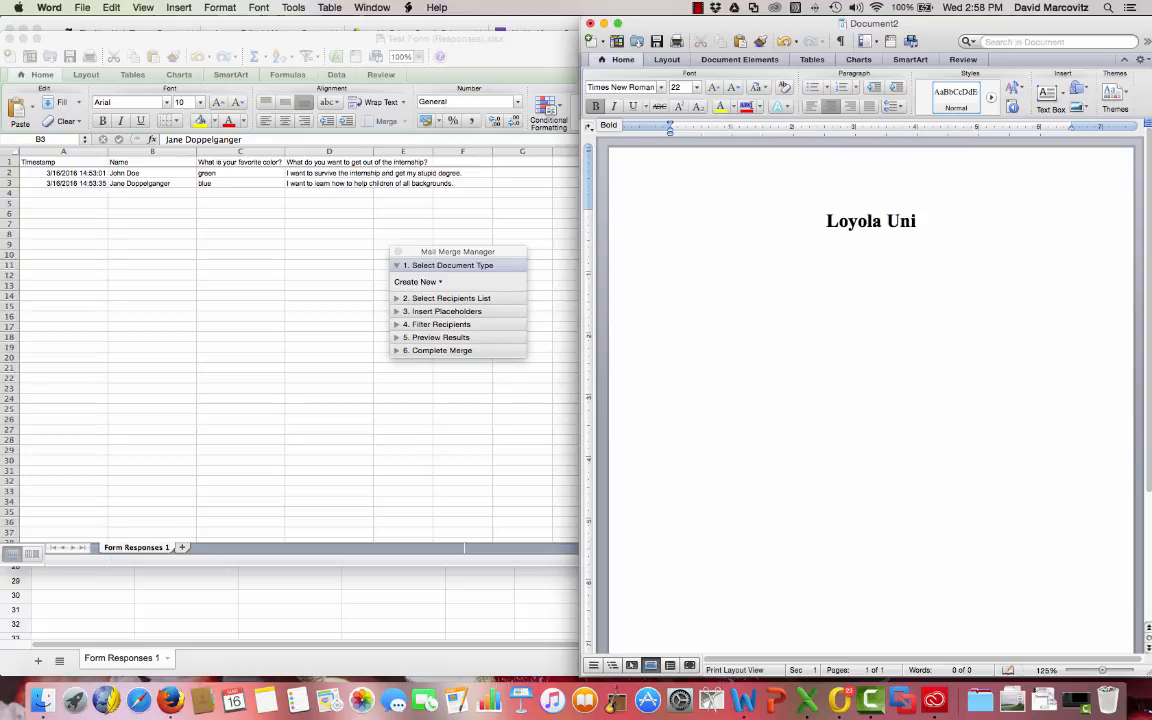
pyautogui.write('versity ')
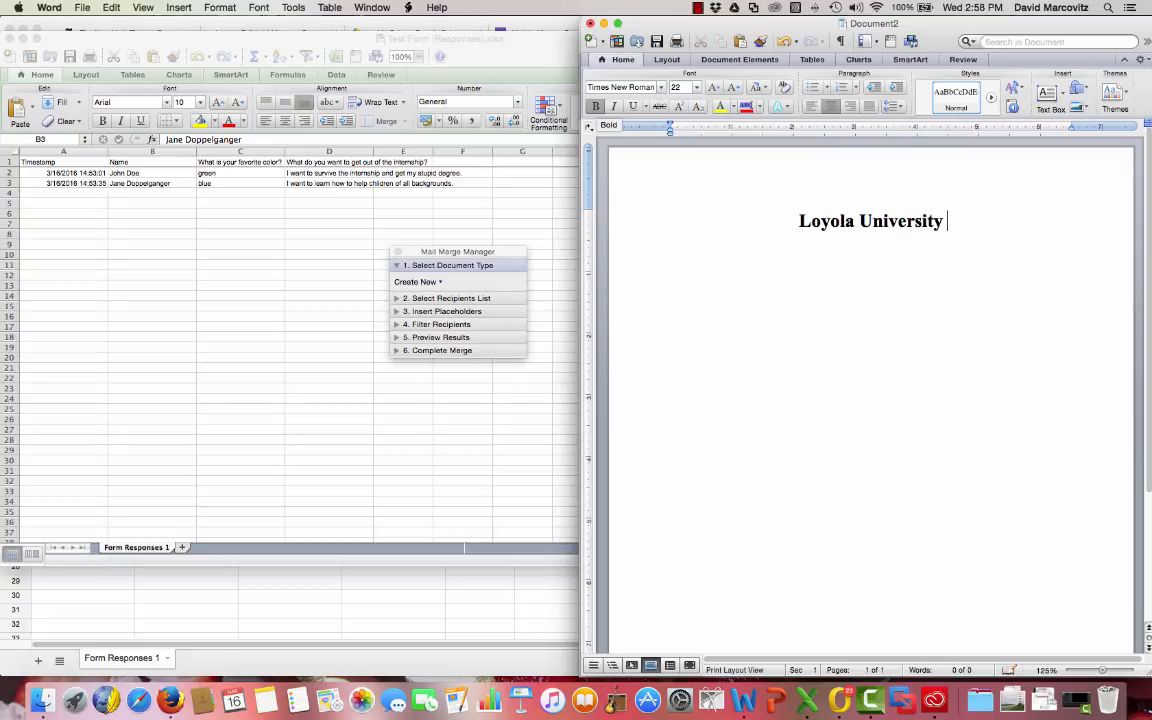
pyautogui.write('Internship Form')
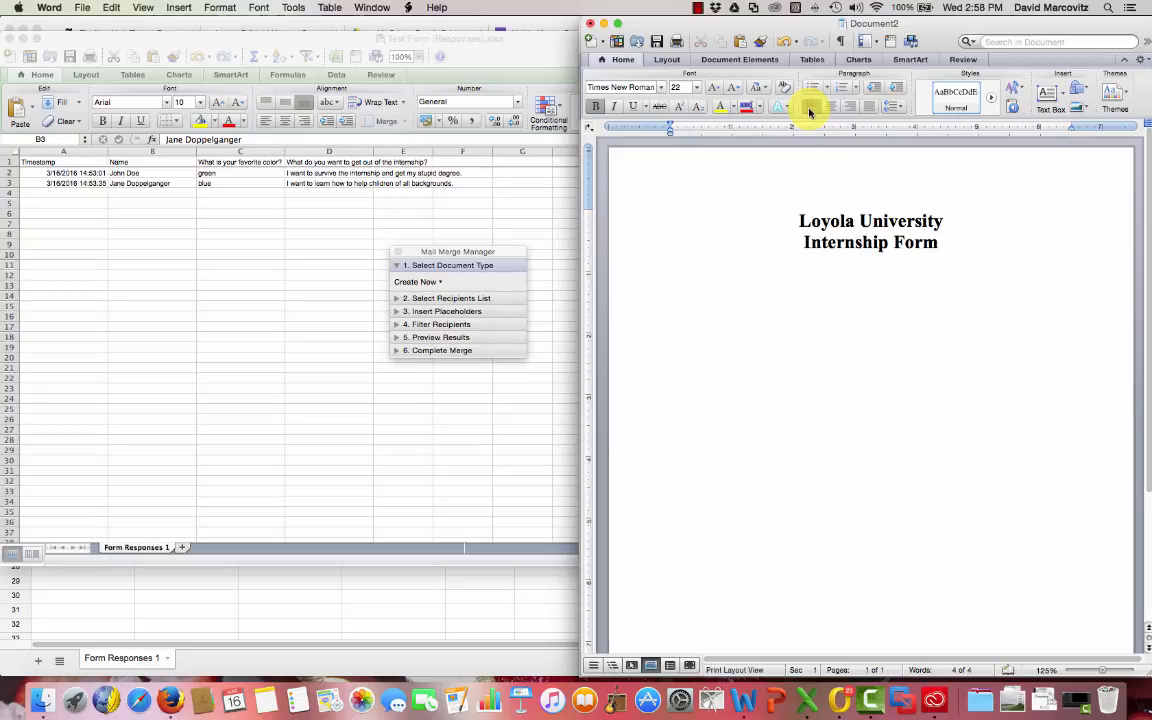
# - Add a left-aligned "Name" label below the title and turn on underlining for the text that follows it
pyautogui.write('name')
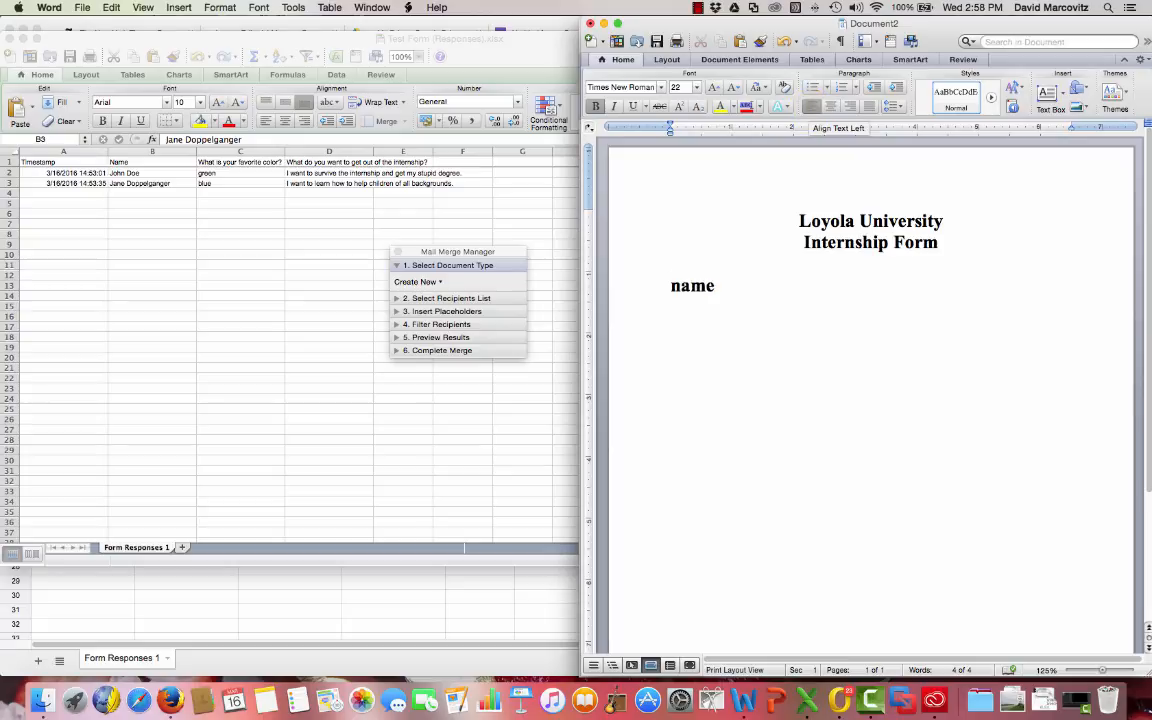
pyautogui.press('BackSpace')
pyautogui.press('BackSpace')
pyautogui.press('BackSpace')
pyautogui.write('Name')
pyautogui.click(633, 108)
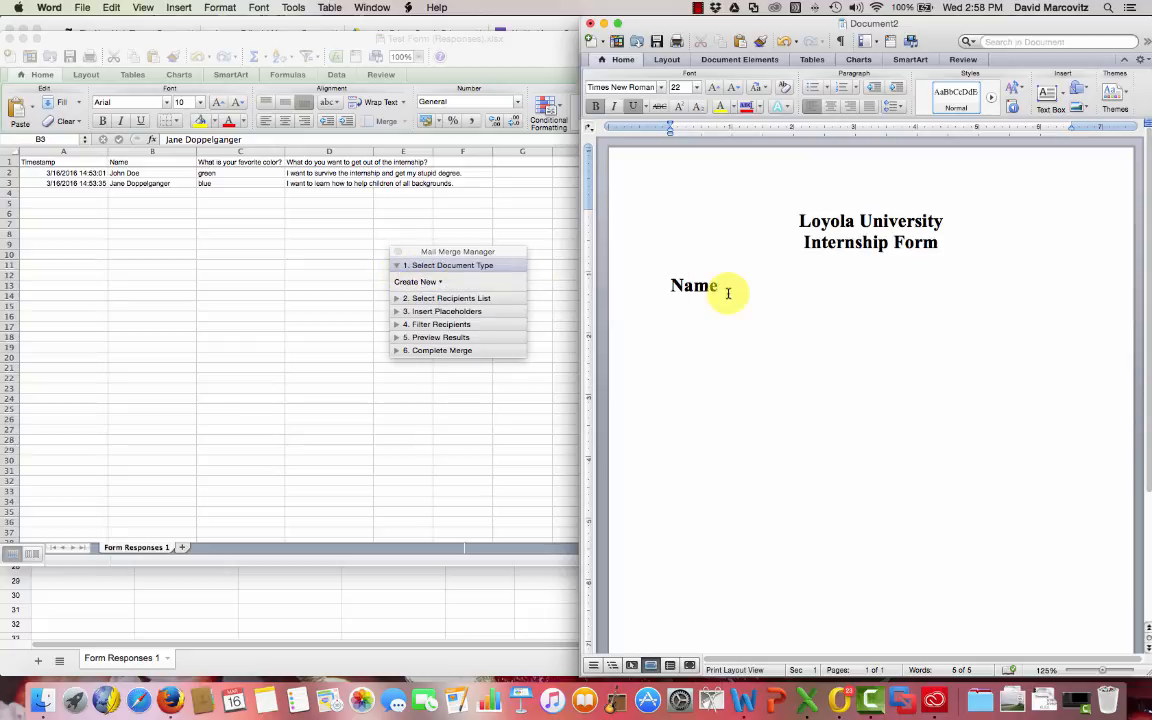
# - Make the document a form-letter merge and load the entire "Form Responses 1" sheet of the Desktop workbook Test Form (Responses).xlsx as its recipients list
pyautogui.click(440, 283)
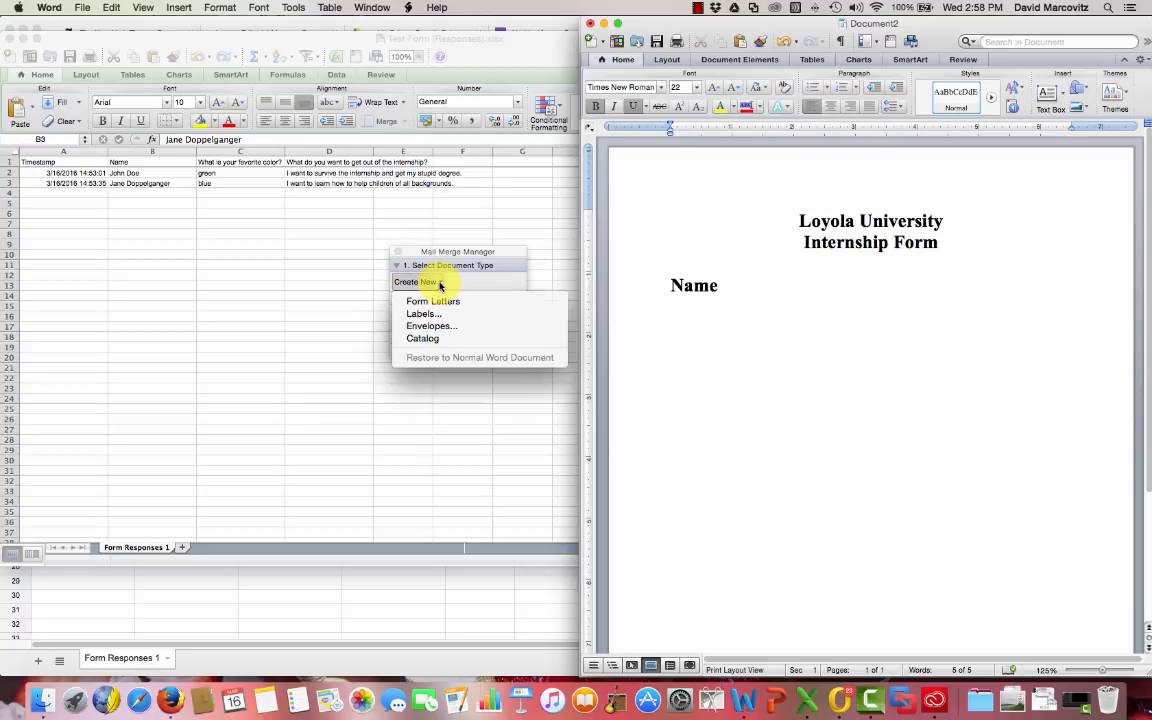
pyautogui.click(440, 301)
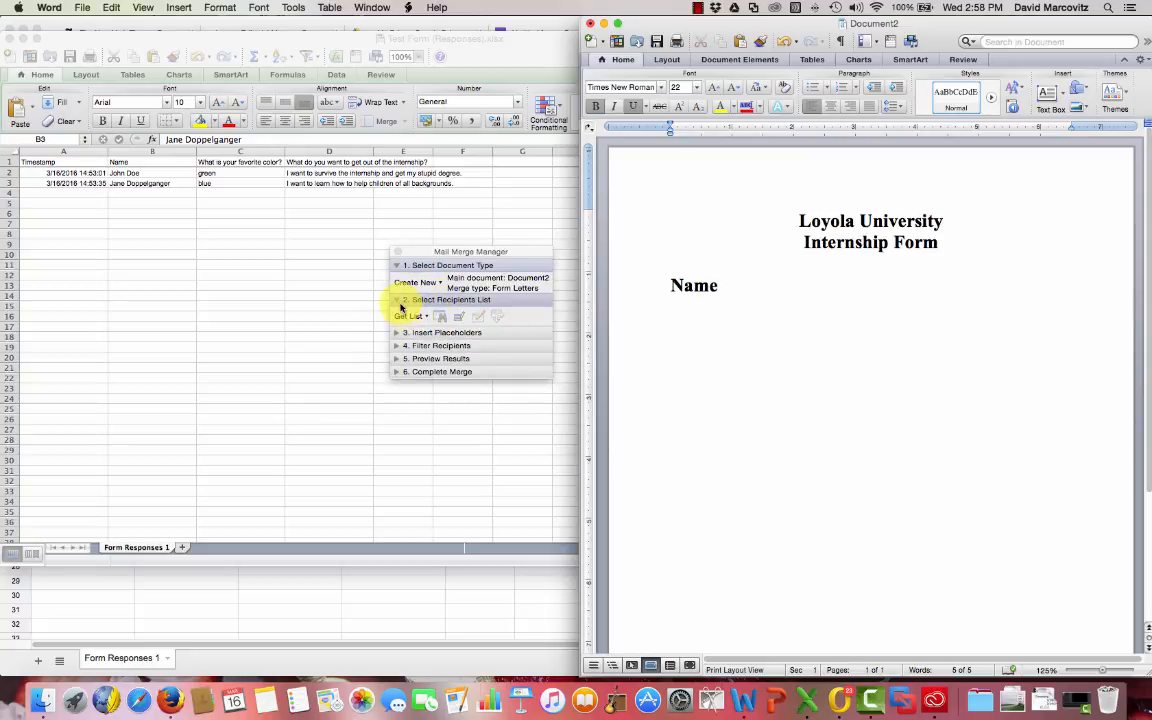
pyautogui.click(426, 318)
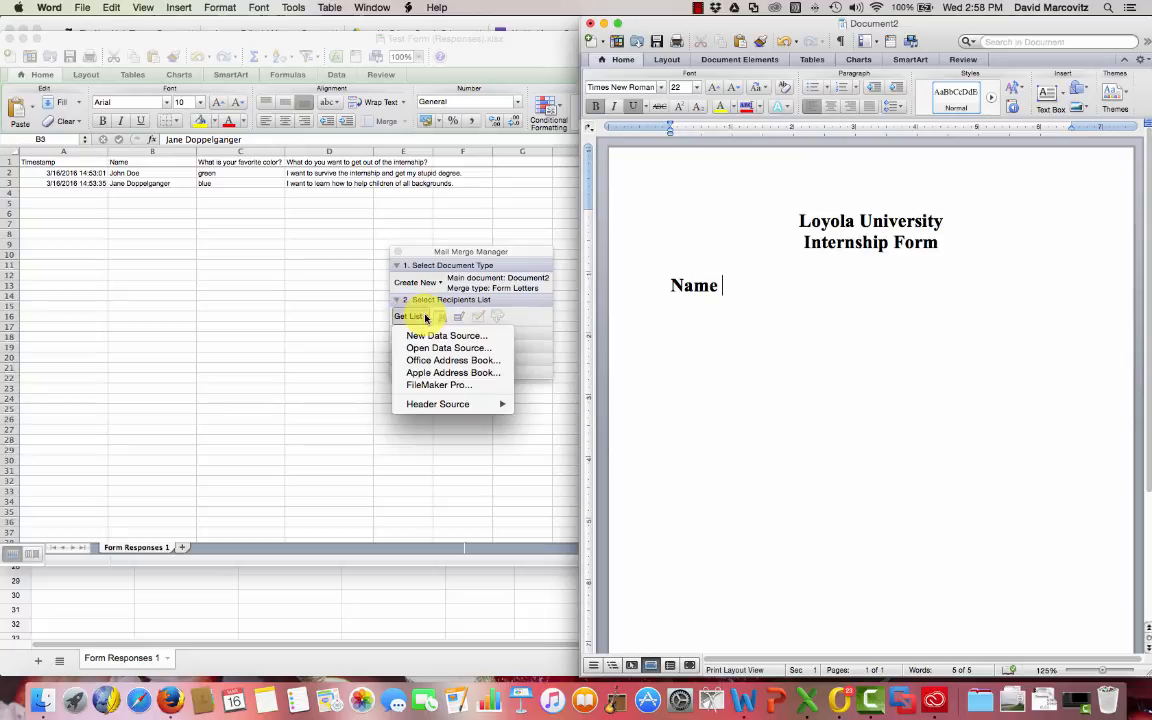
pyautogui.click(434, 348)
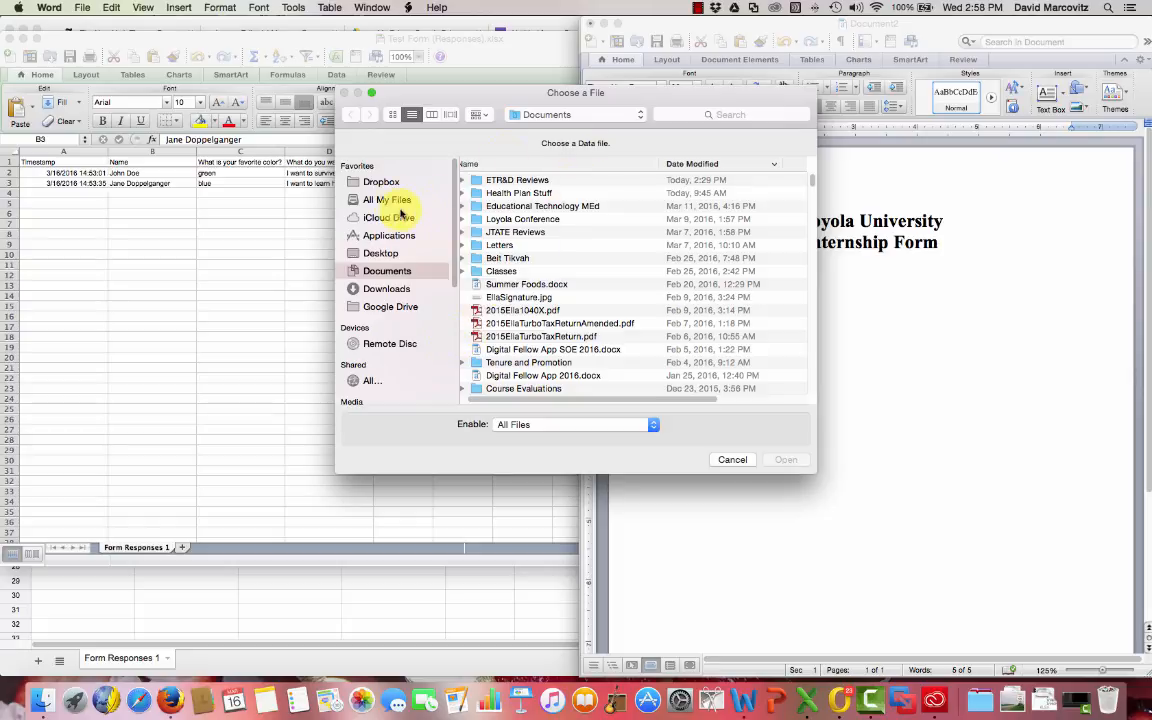
pyautogui.click(380, 254)
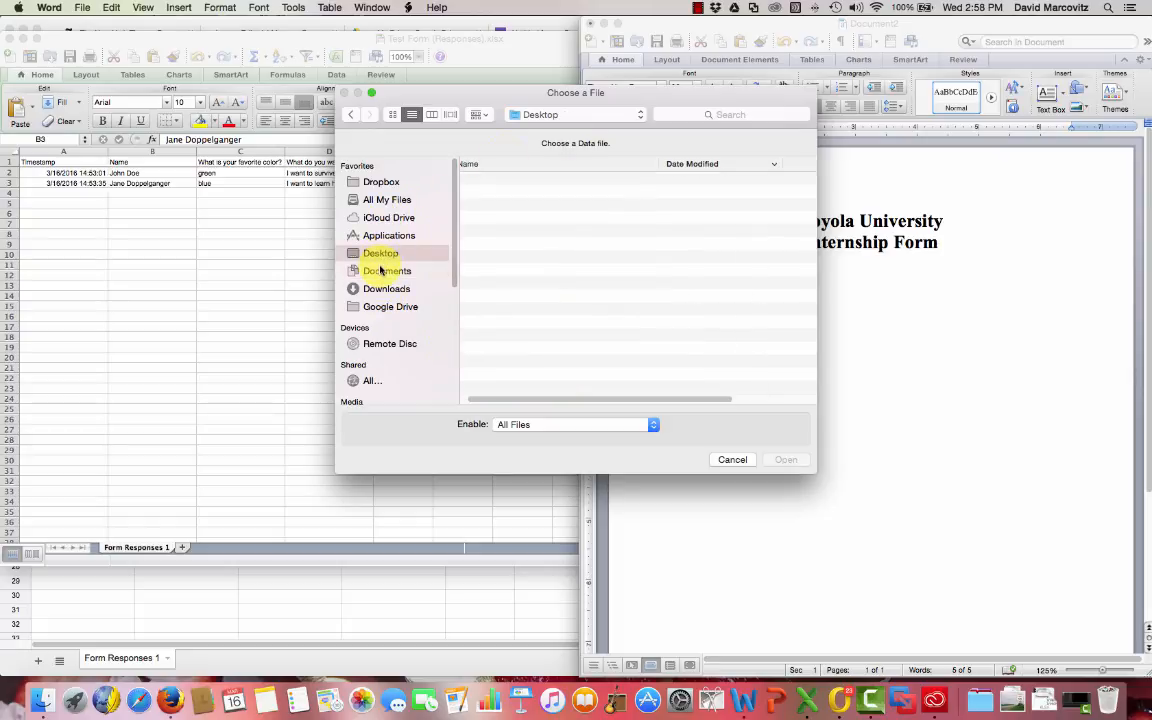
pyautogui.doubleClick(514, 180)
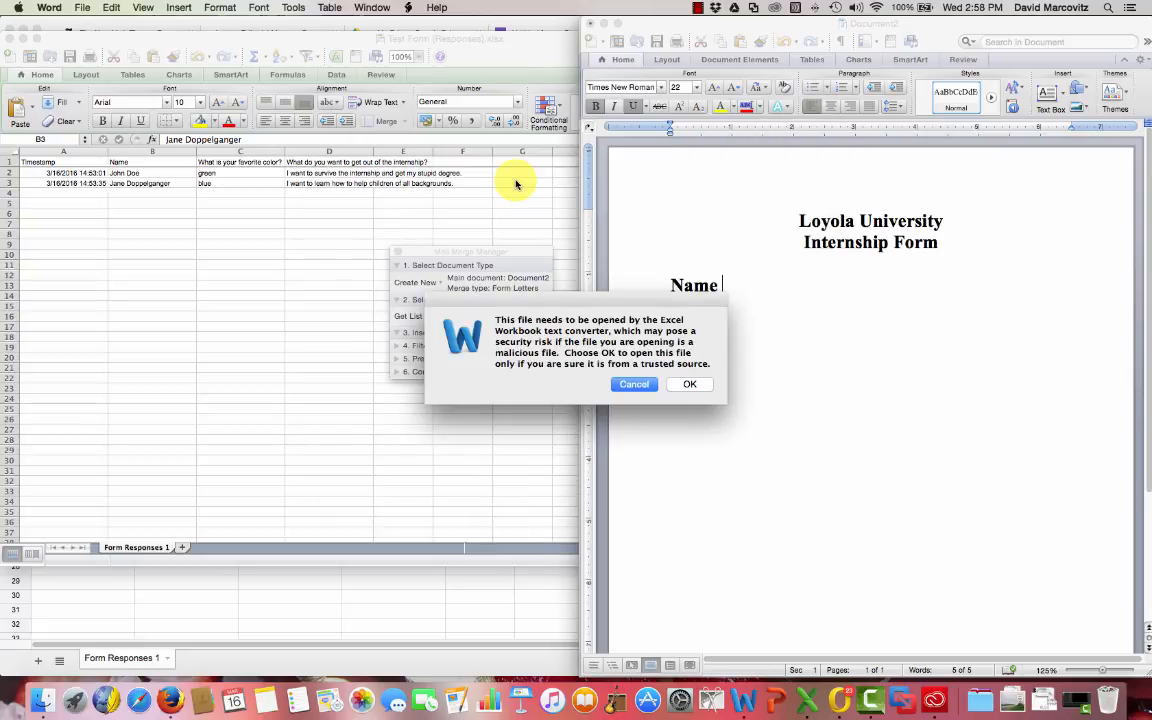
pyautogui.click(690, 386)
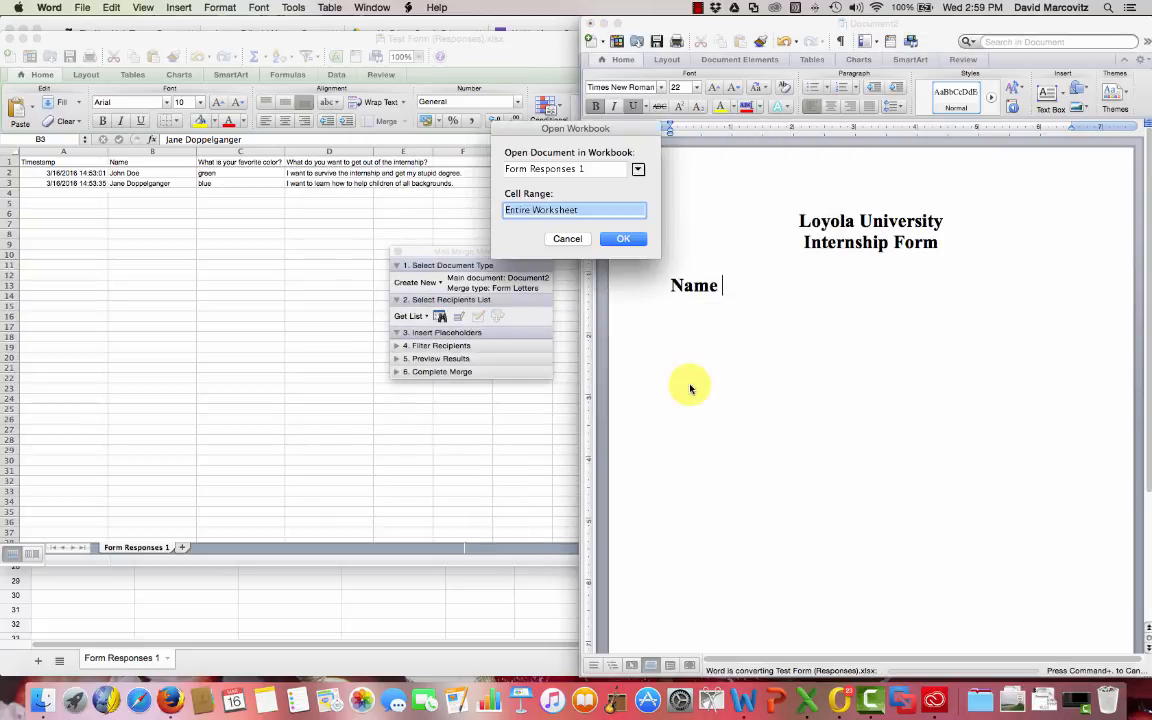
pyautogui.click(625, 239)
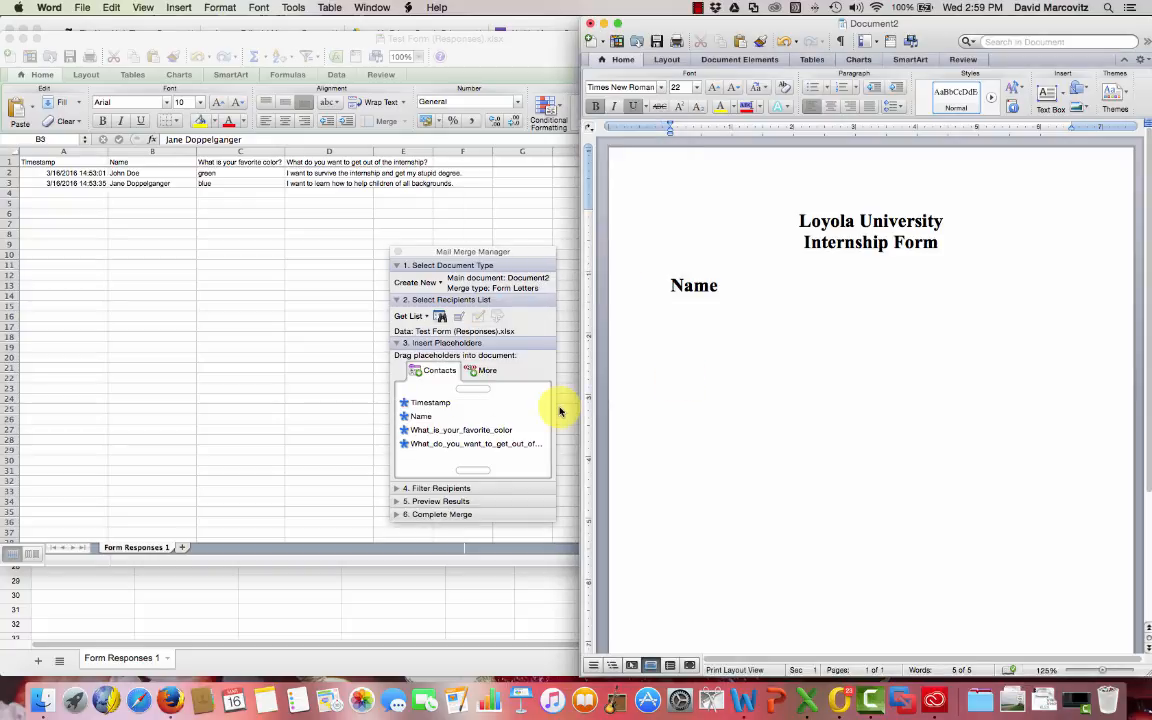
# - Insert the Name merge placeholder after the "Name" label and underline it
pyautogui.click(445, 402)
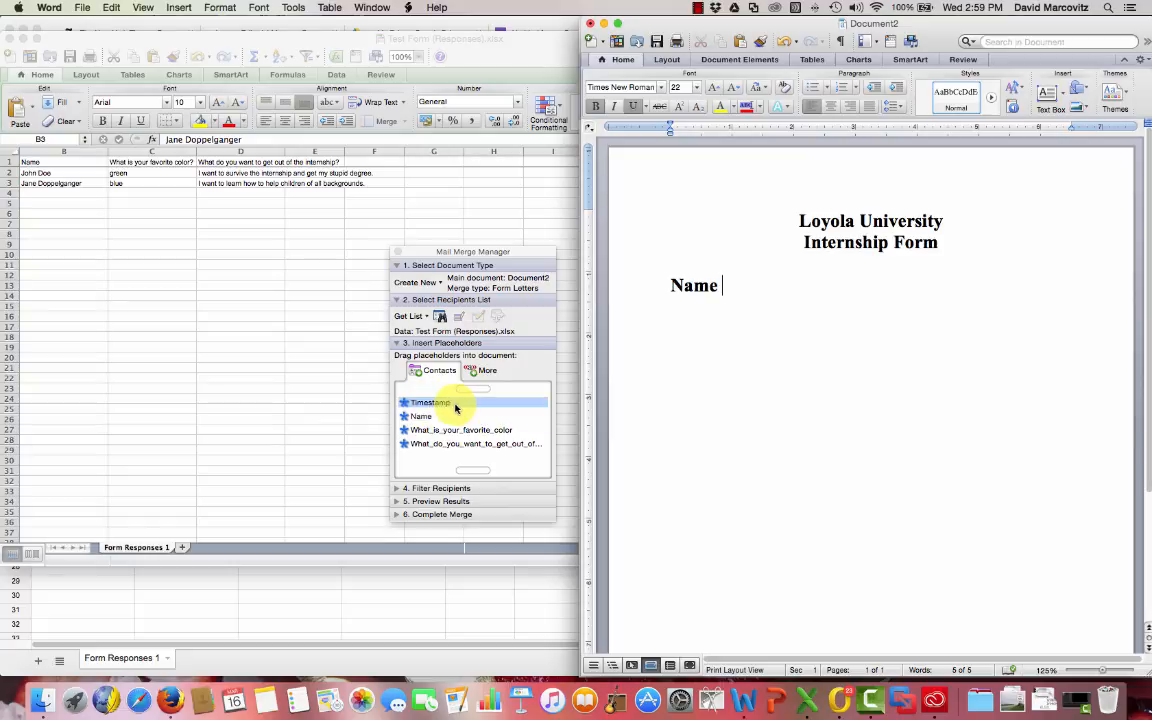
pyautogui.click(424, 417)
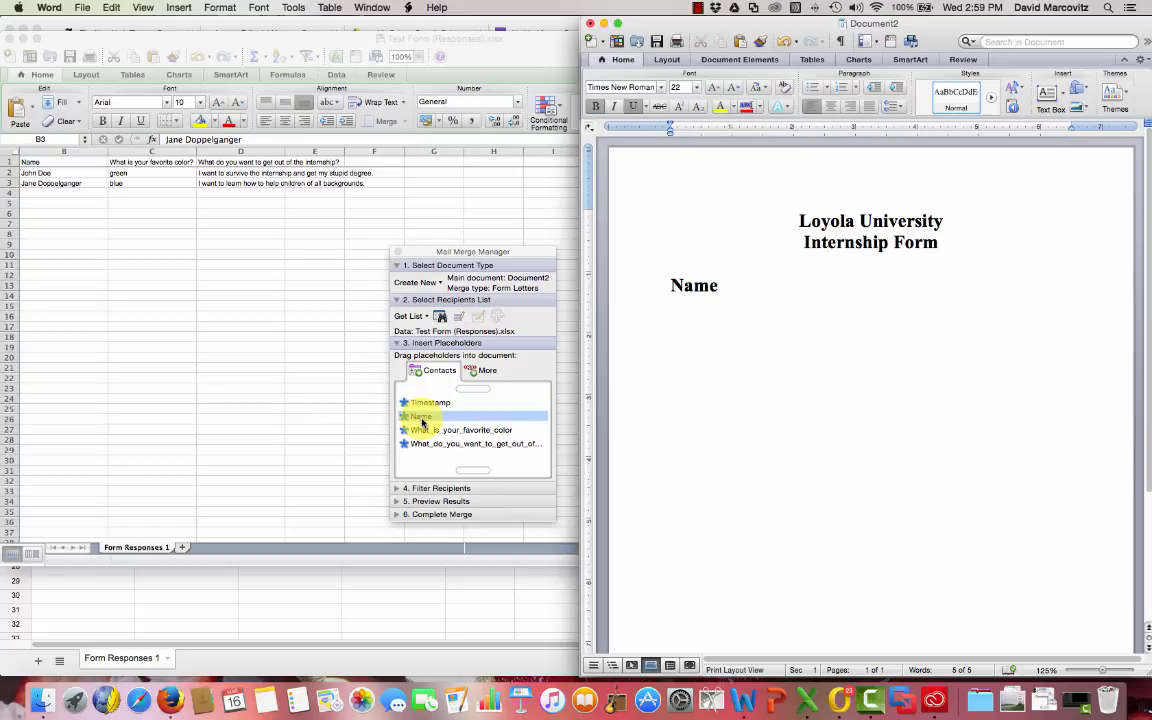
pyautogui.moveTo(422, 422); pyautogui.dragTo(726, 300)
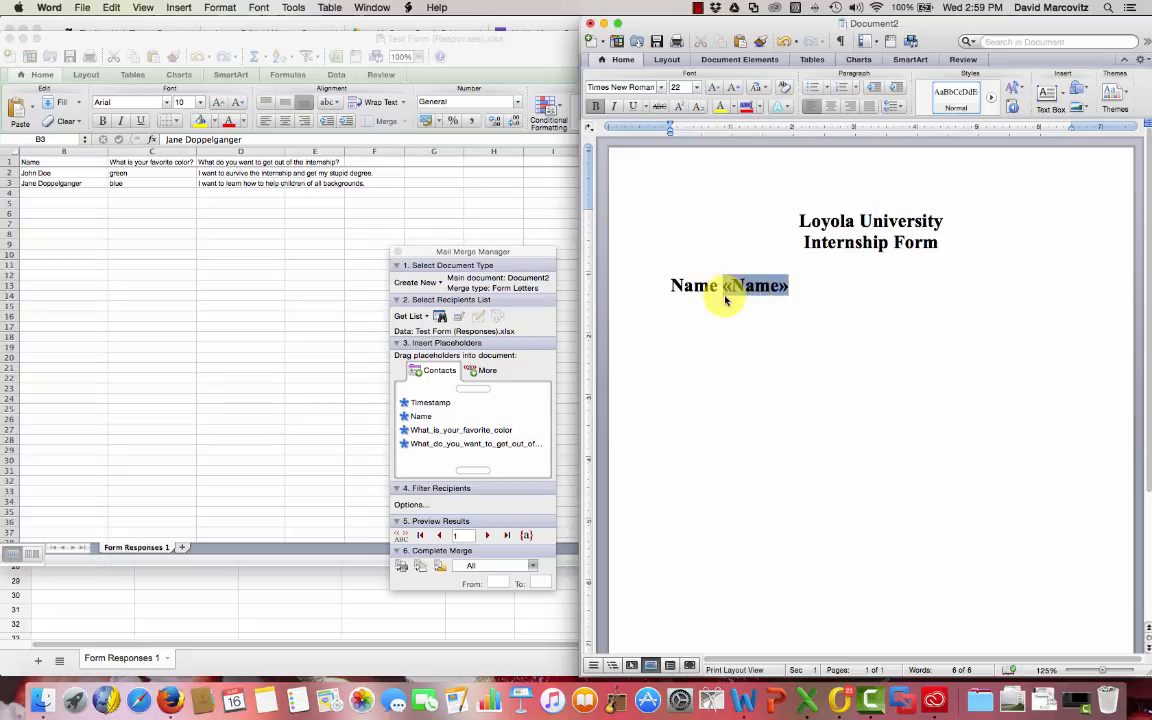
pyautogui.click(632, 106)
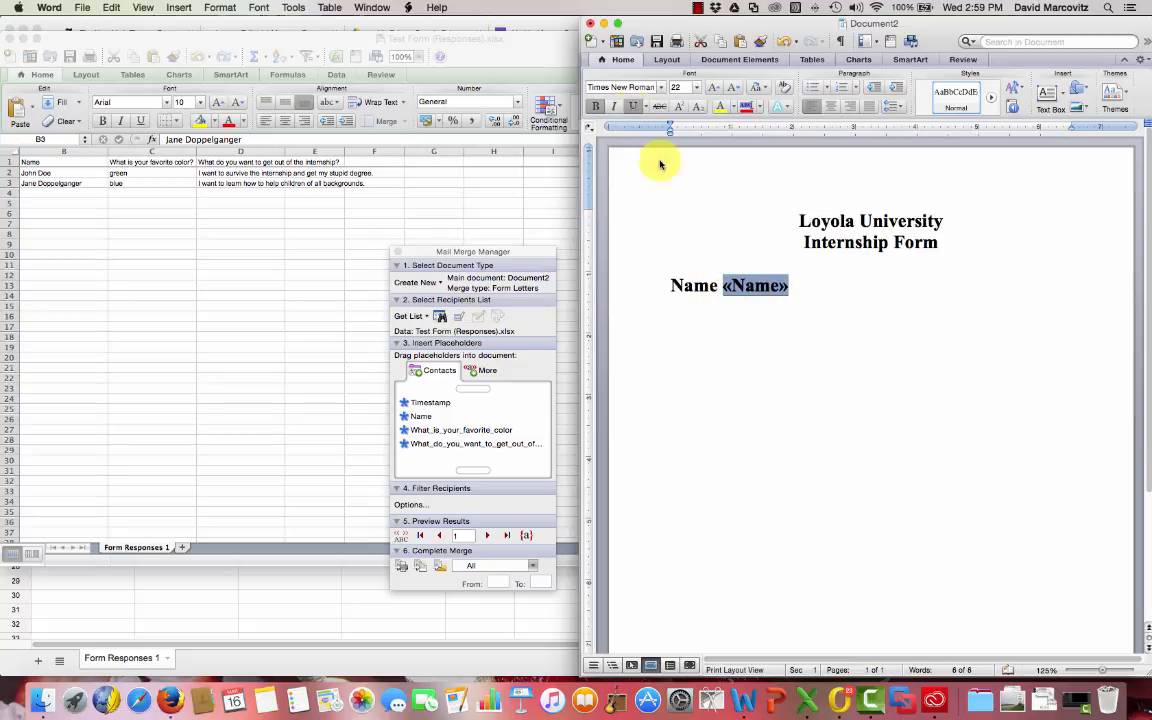
# - Add a "Favorite Color:" label below the Name line, leaving a blank line between them
pyautogui.click(817, 289)
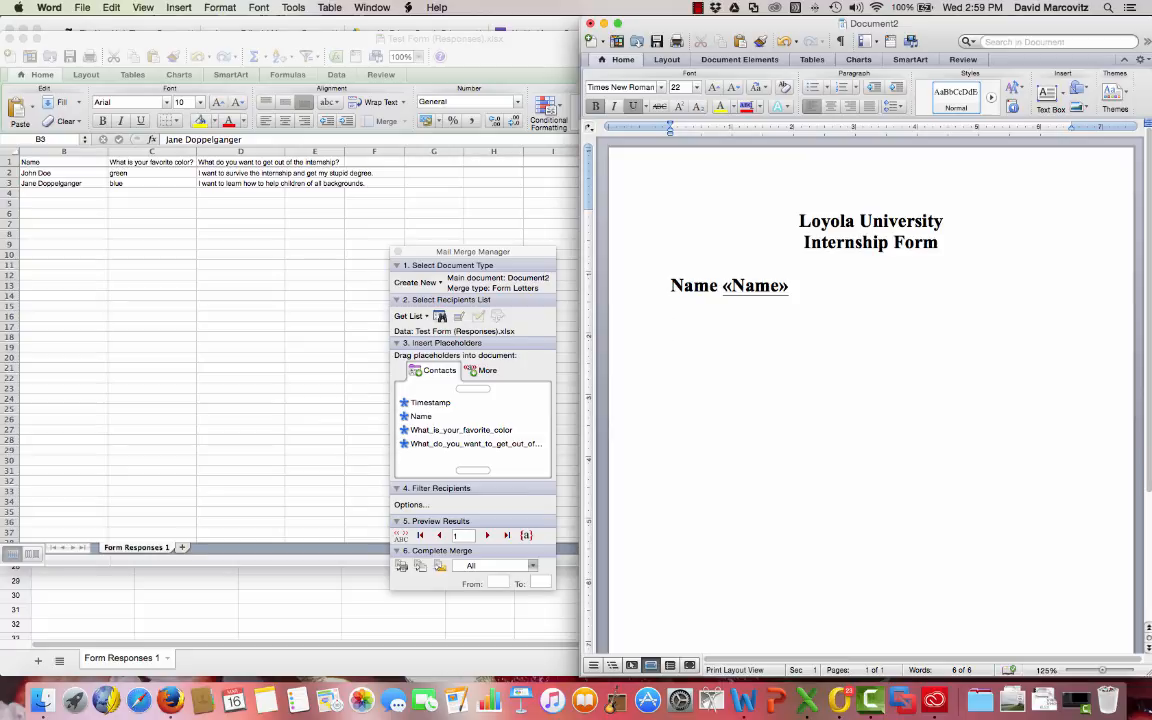
pyautogui.press('Return')
pyautogui.write('Favor')
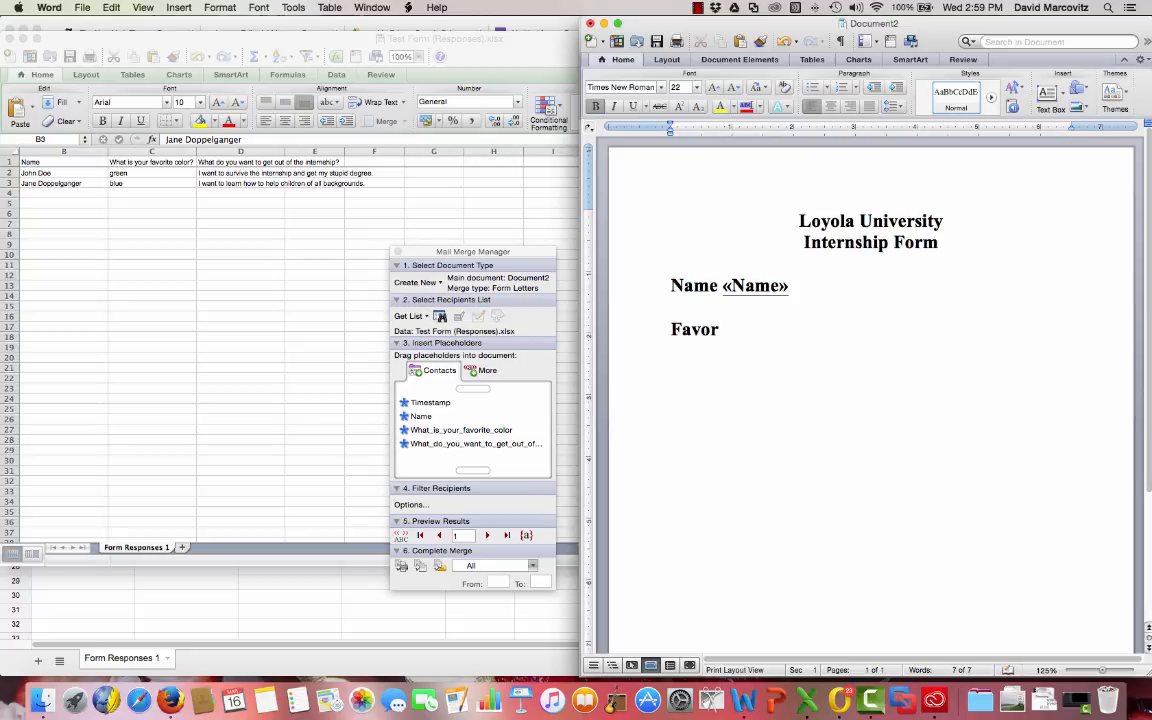
pyautogui.write('ite Color')
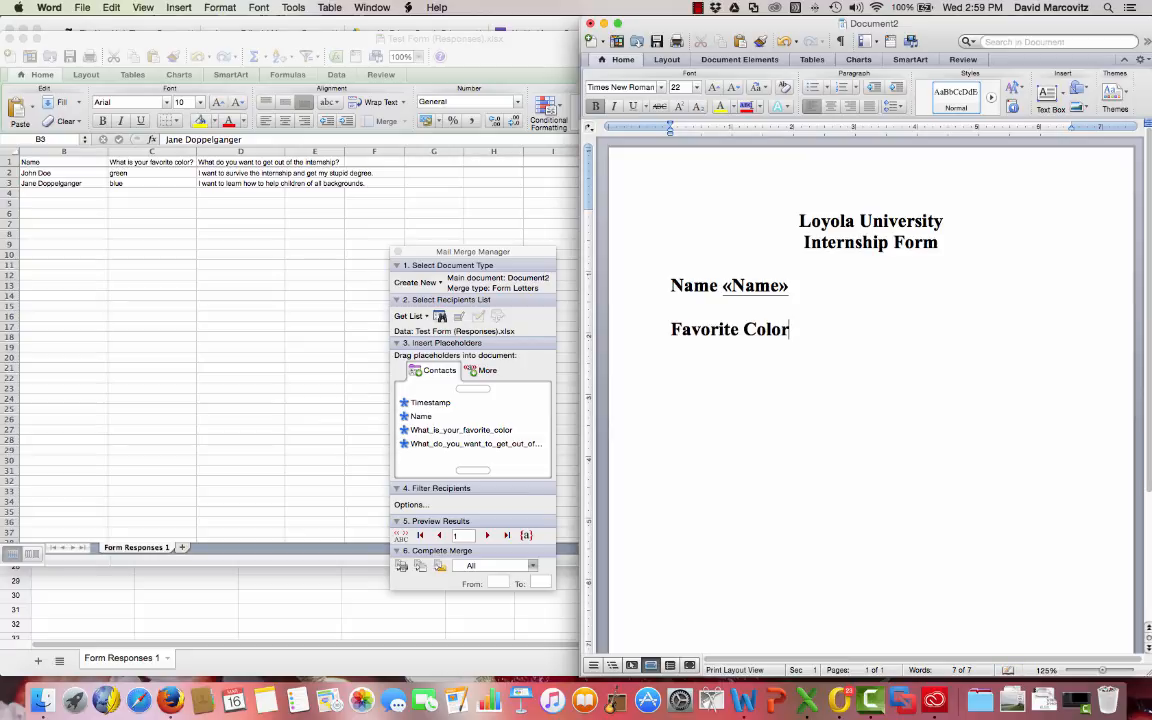
pyautogui.write(':')
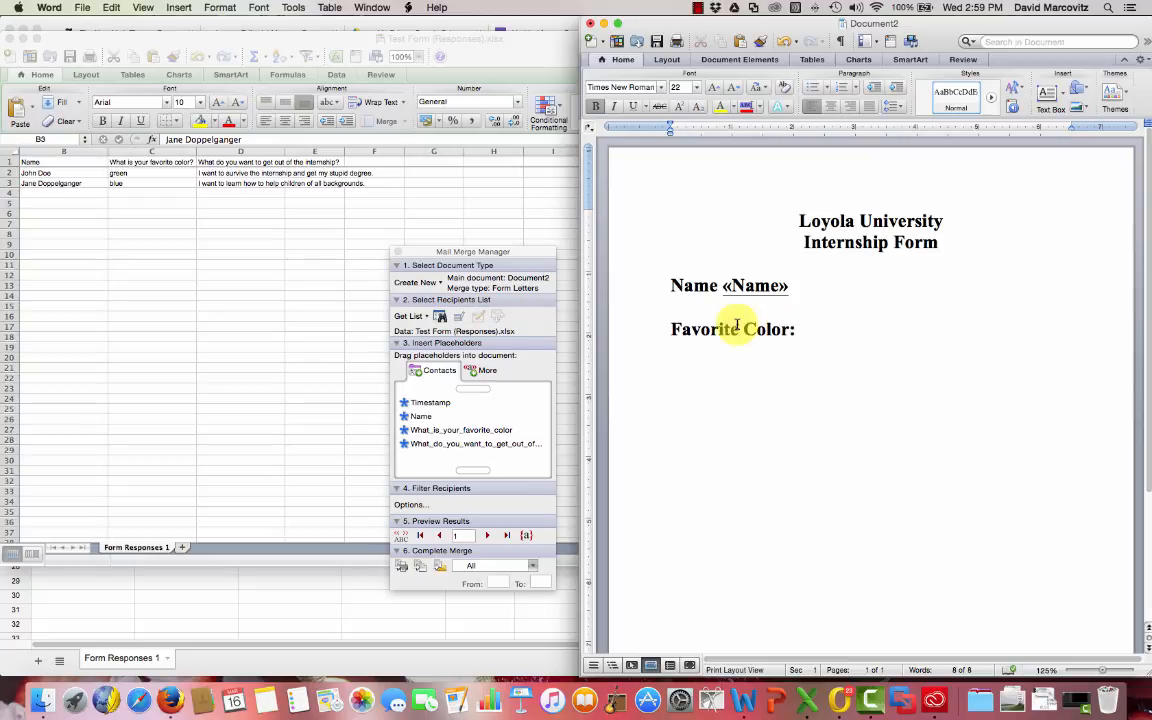
# - Insert the What_is_your_favorite_color placeholder after the "Favorite Color:" label and underline it
pyautogui.click(449, 430)
pyautogui.moveTo(449, 432); pyautogui.dragTo(818, 329)
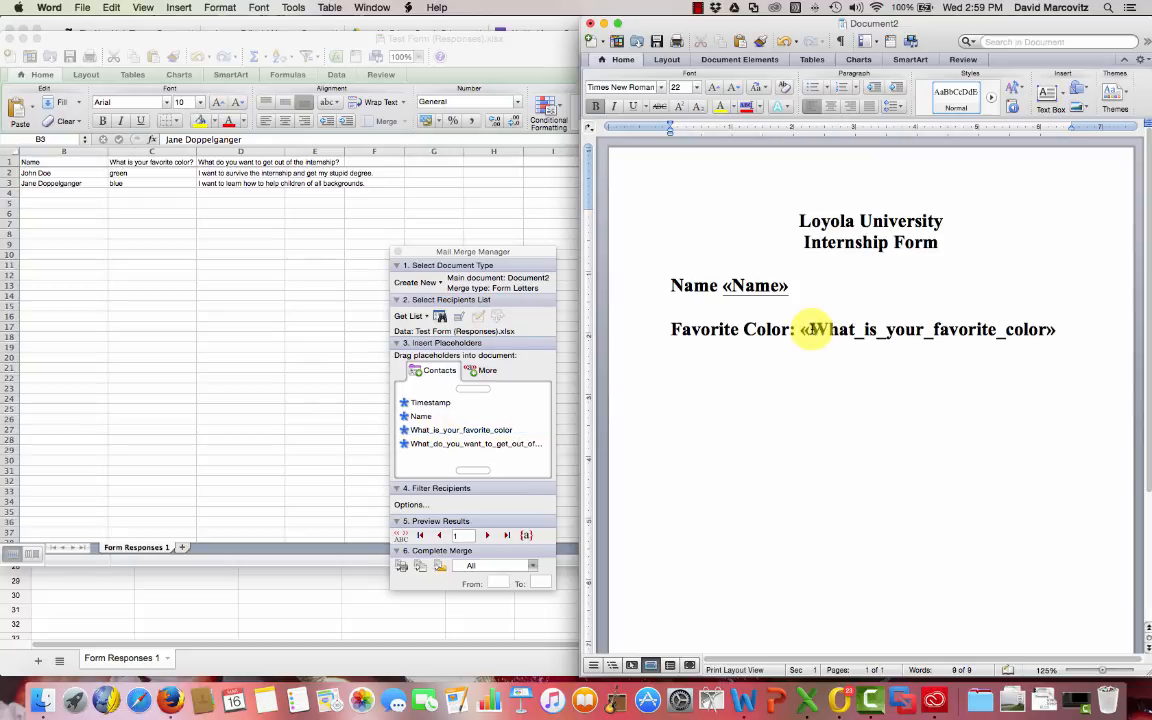
pyautogui.doubleClick(803, 330)
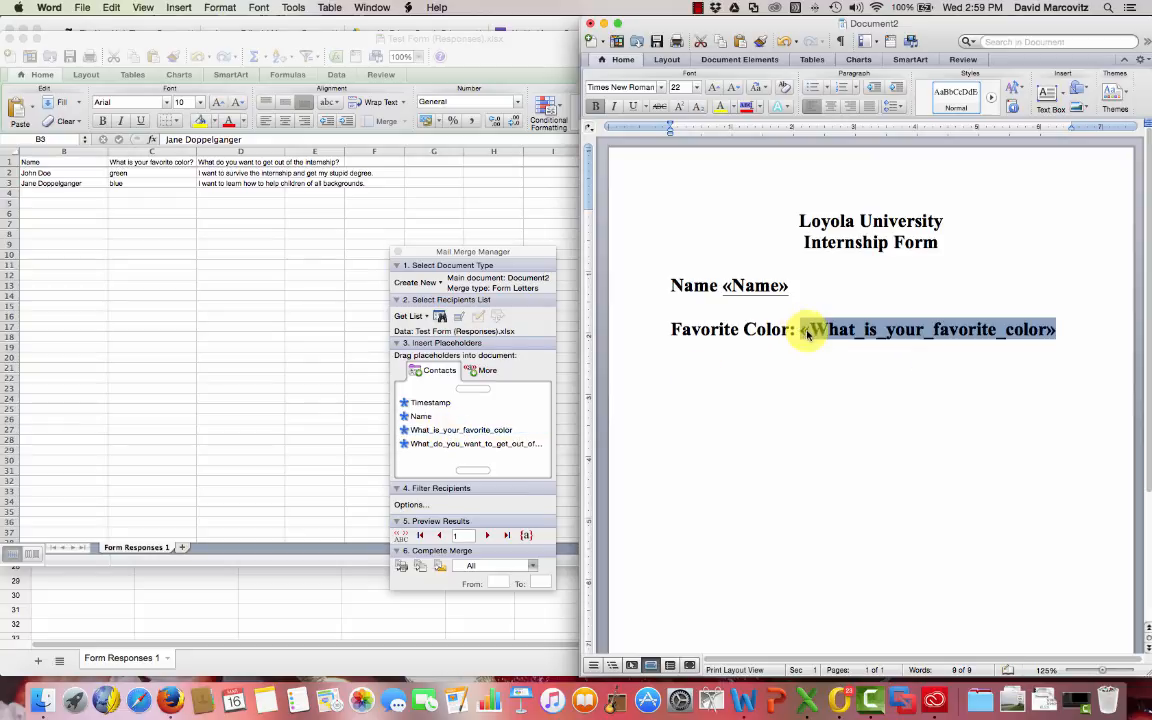
pyautogui.click(636, 109)
# - Below the Favorite Color line, add the non-underlined label "What do you hope to get from the internship:" and start a new line under it
pyautogui.click(1078, 334)
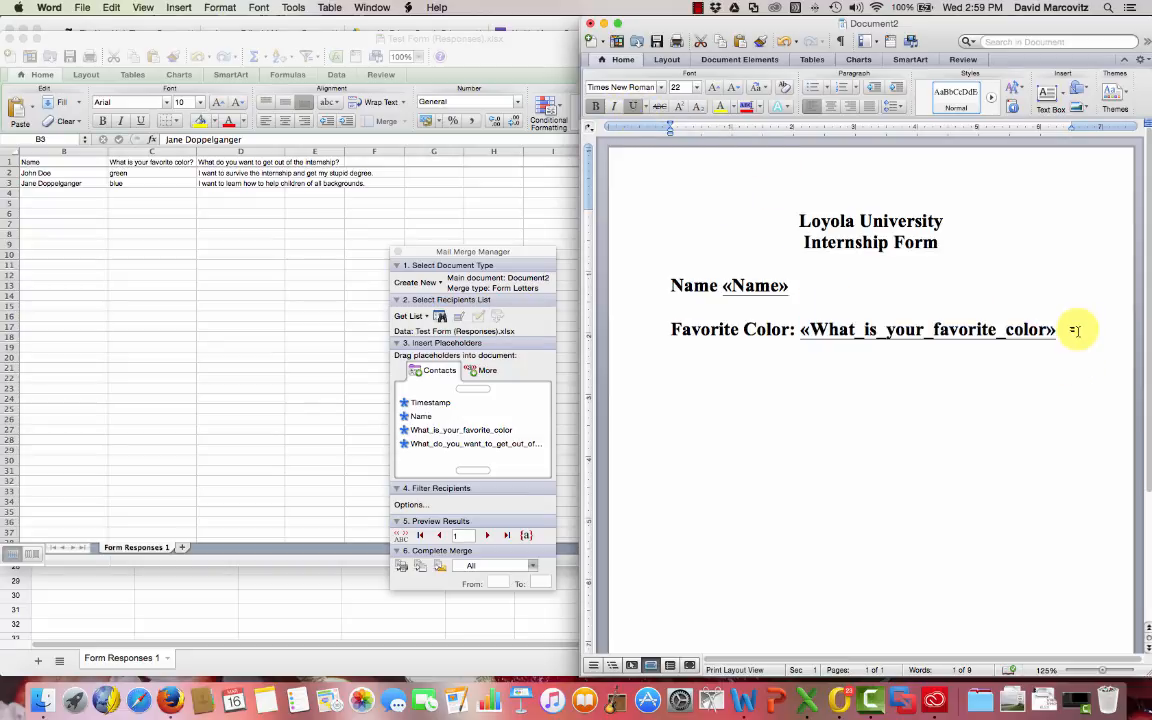
pyautogui.press('Return')
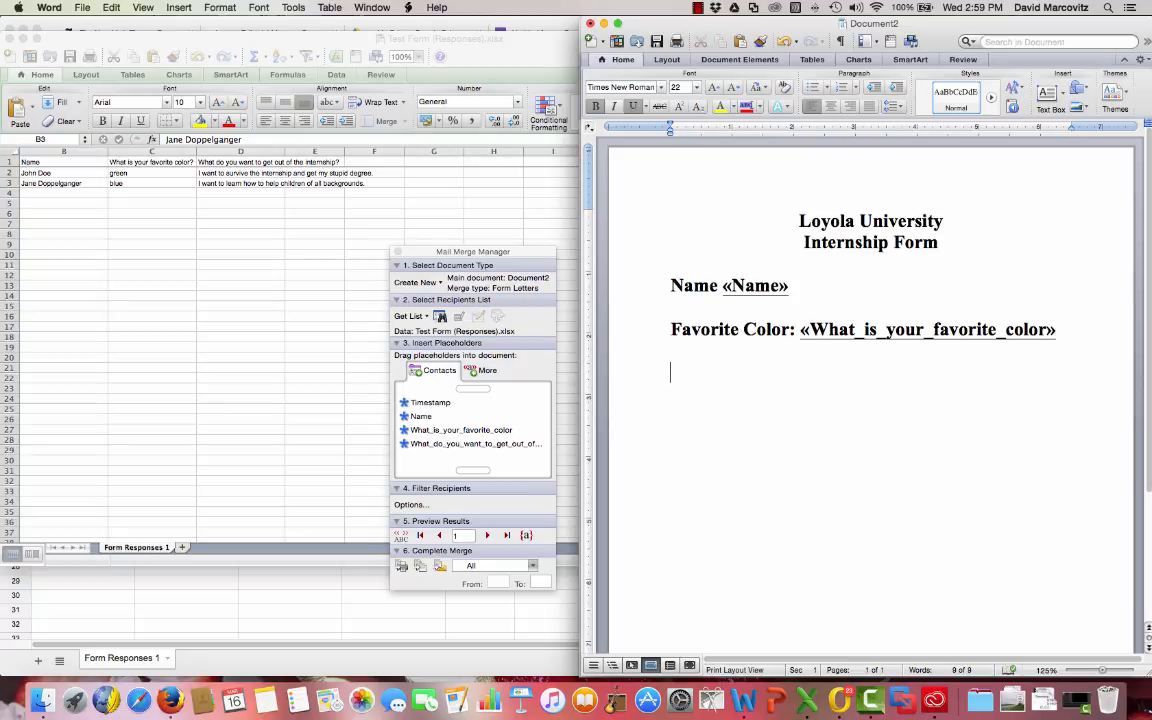
pyautogui.press('super+u')
pyautogui.write('What ')
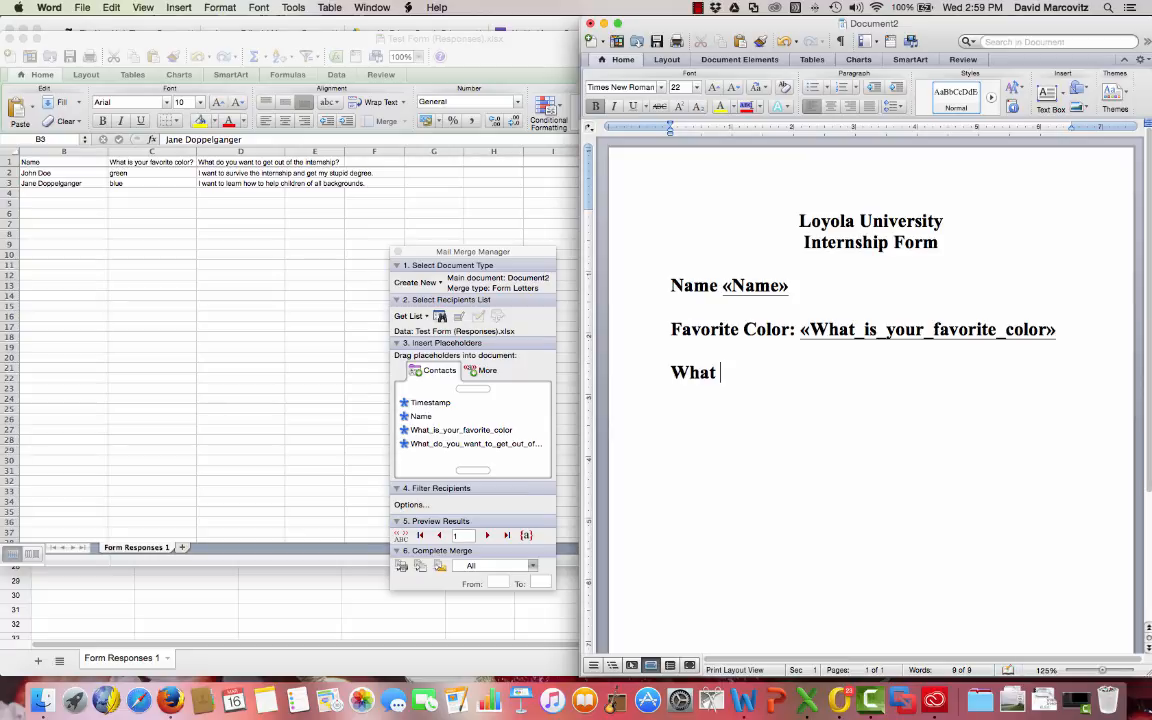
pyautogui.write('do you hope to')
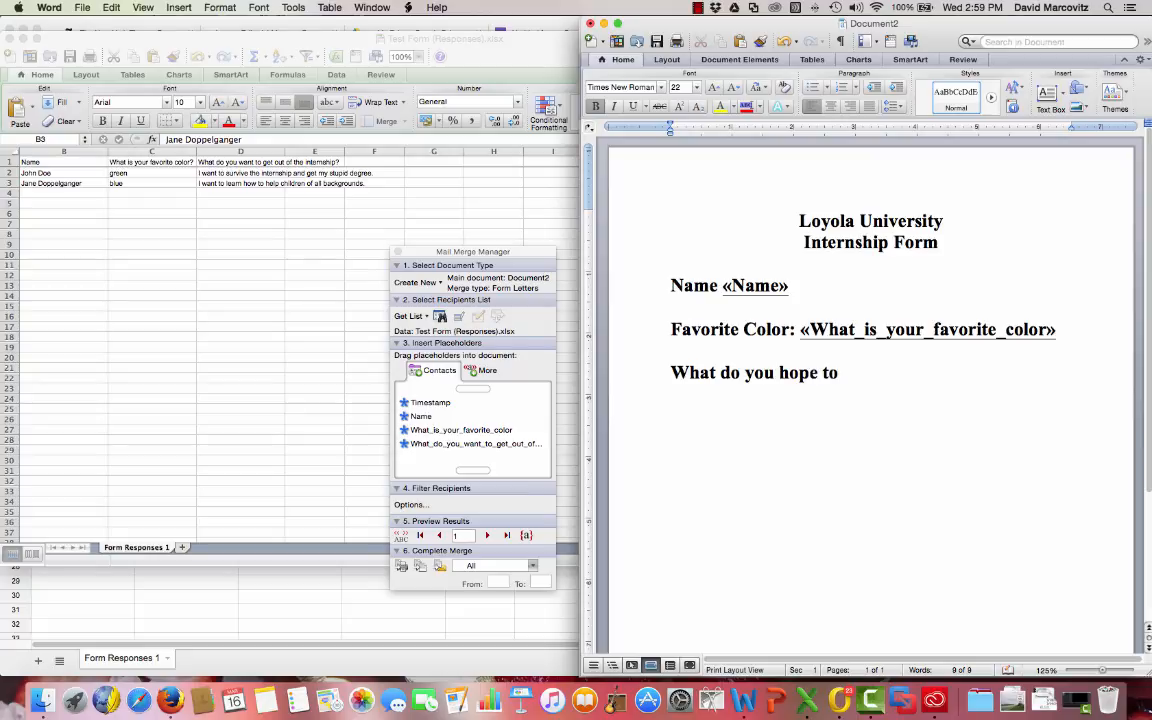
pyautogui.write(' get from the interns')
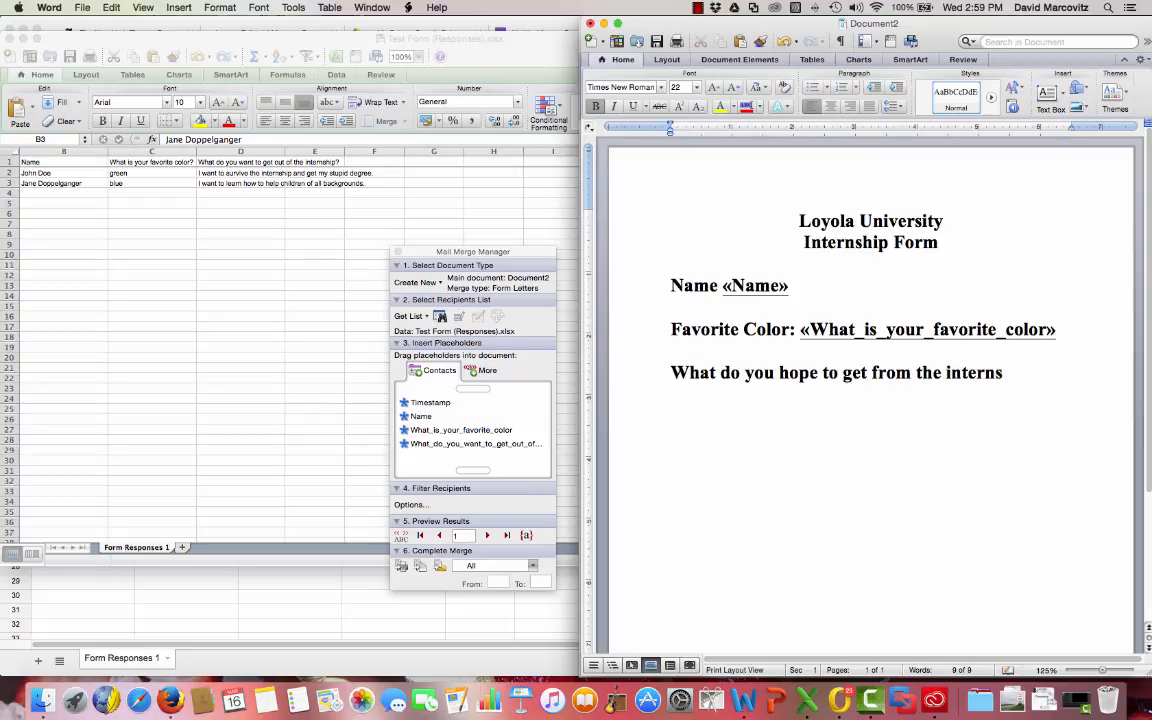
pyautogui.write('hip:')
pyautogui.press('Return')
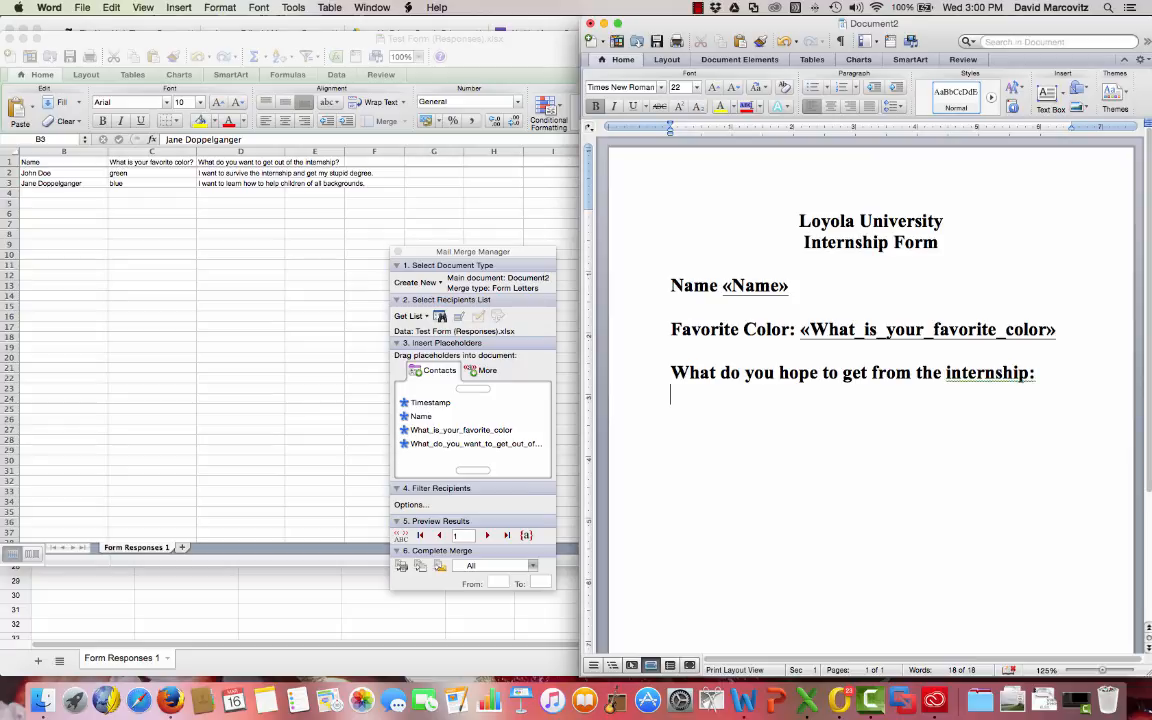
# - Insert the What_do_you_want_to_get_out_of_the_inter placeholder on the line below the internship question
pyautogui.scroll(-5, 931, 352)
pyautogui.click(455, 444)
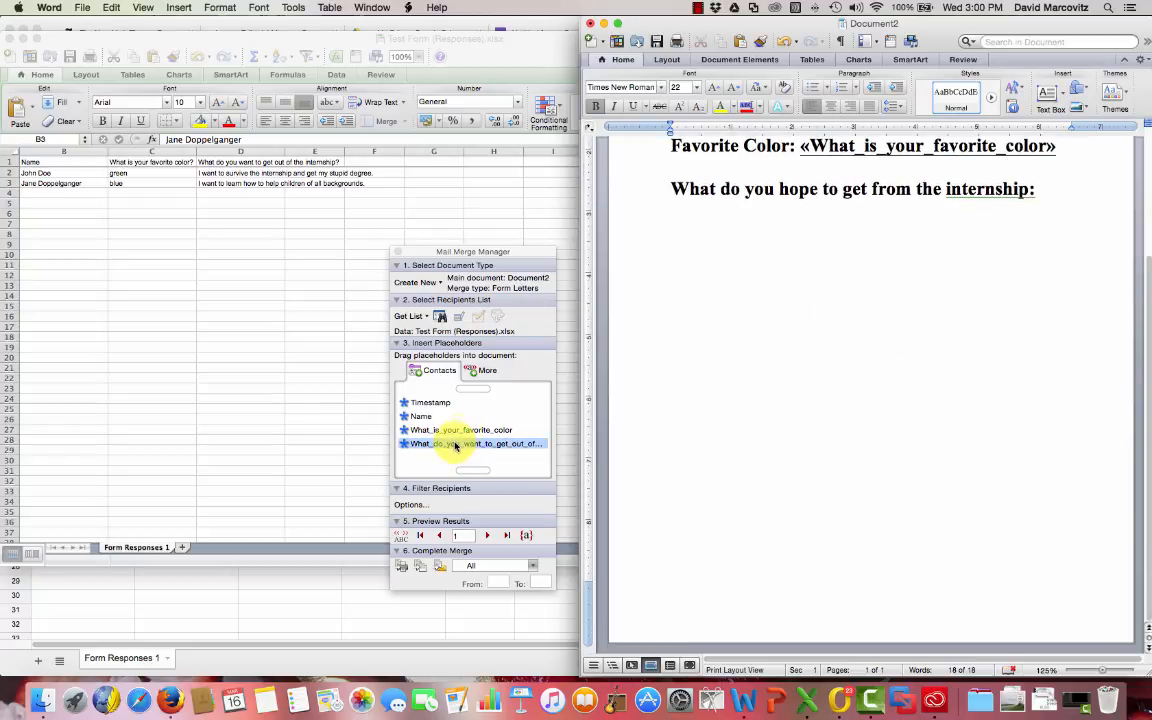
pyautogui.moveTo(455, 444); pyautogui.dragTo(730, 222)
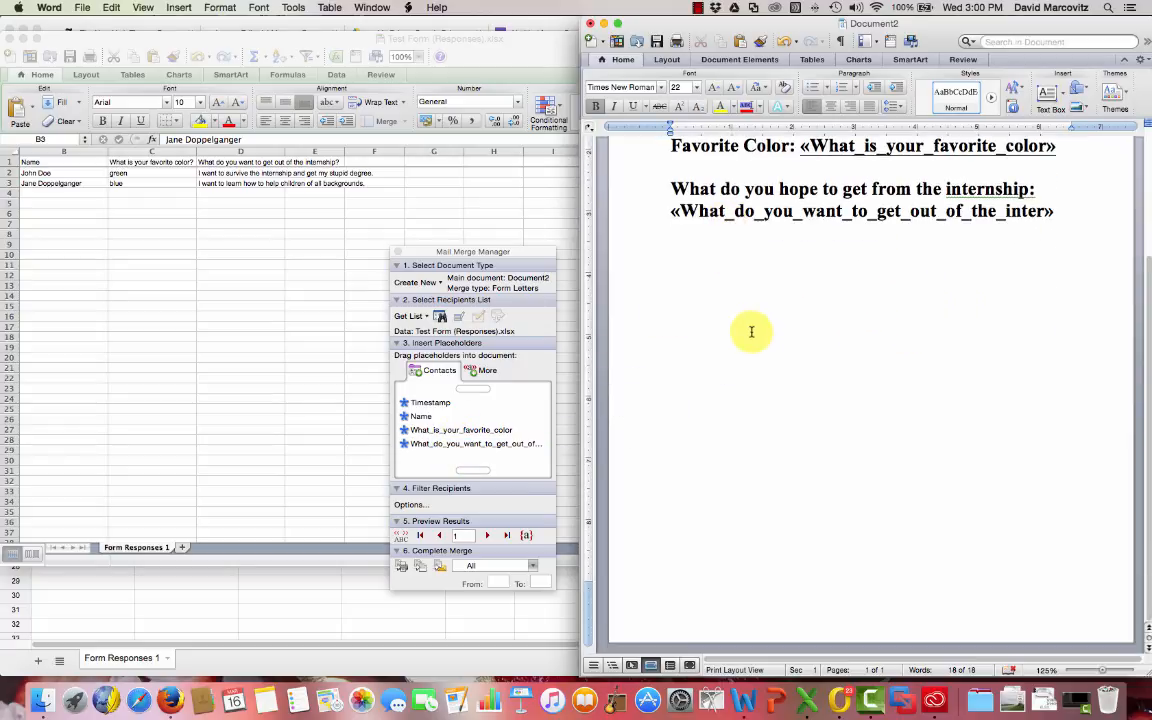
# - Below the last placeholder, add a 12-point note reading "This is an official document of Loyola University Maryland. Do not abuse this document."
pyautogui.scroll(5, 751, 331)
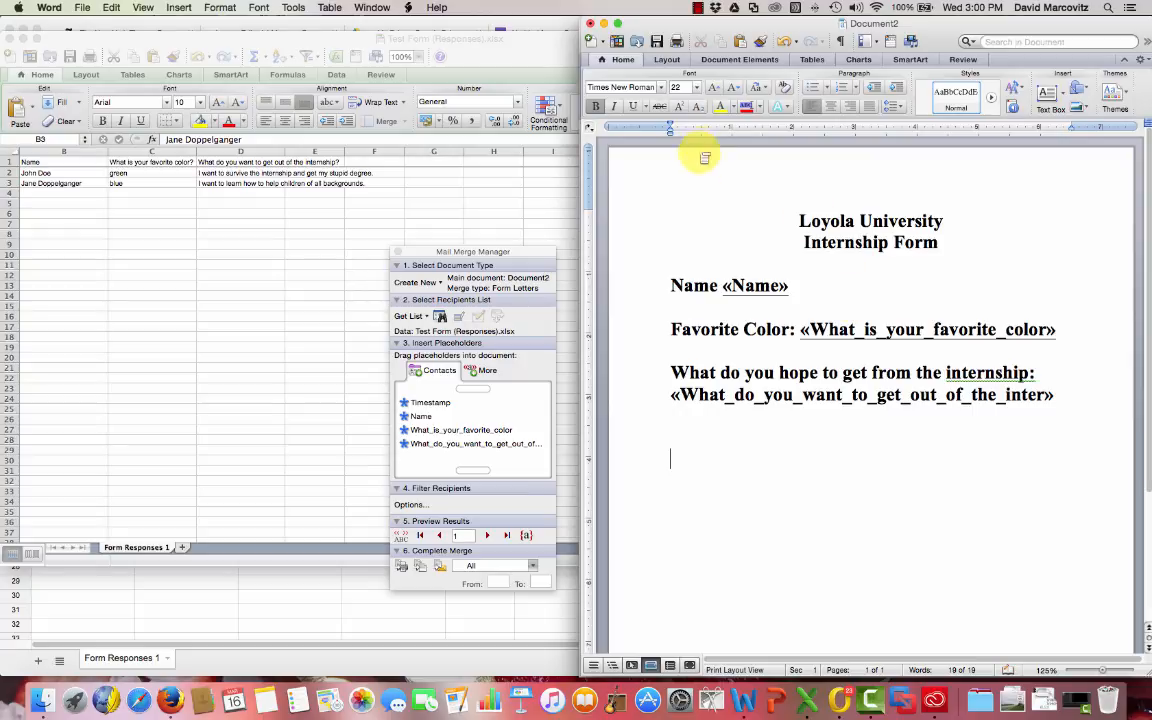
pyautogui.click(695, 88)
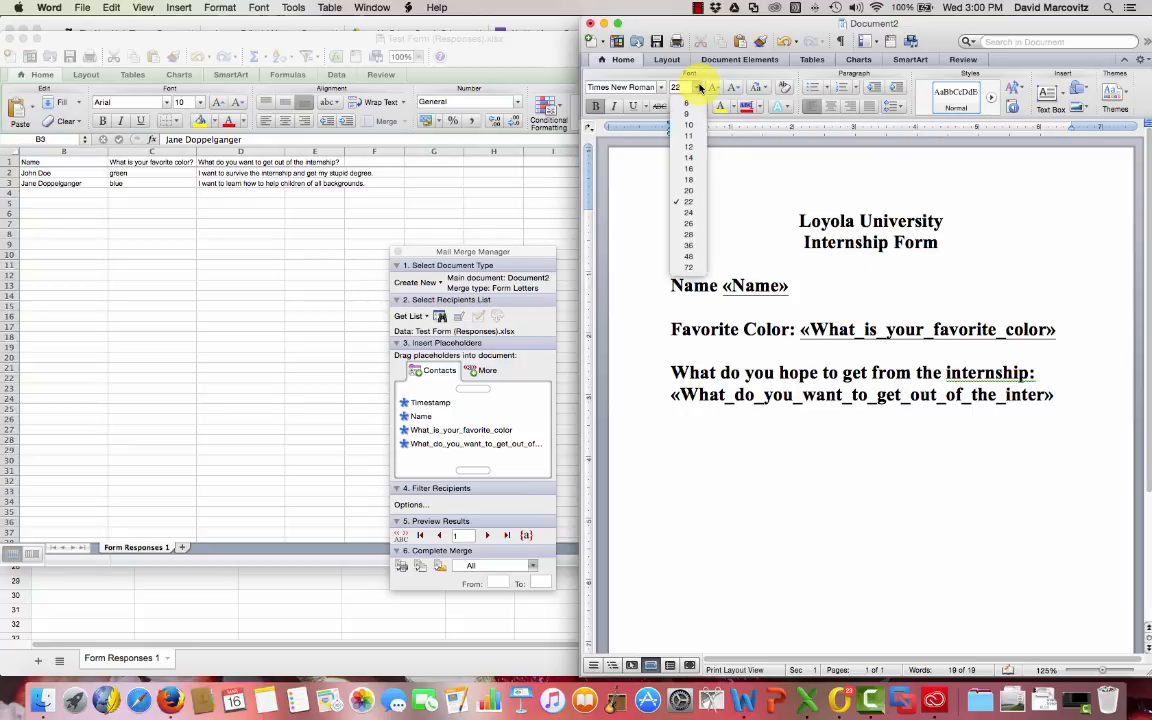
pyautogui.click(689, 147)
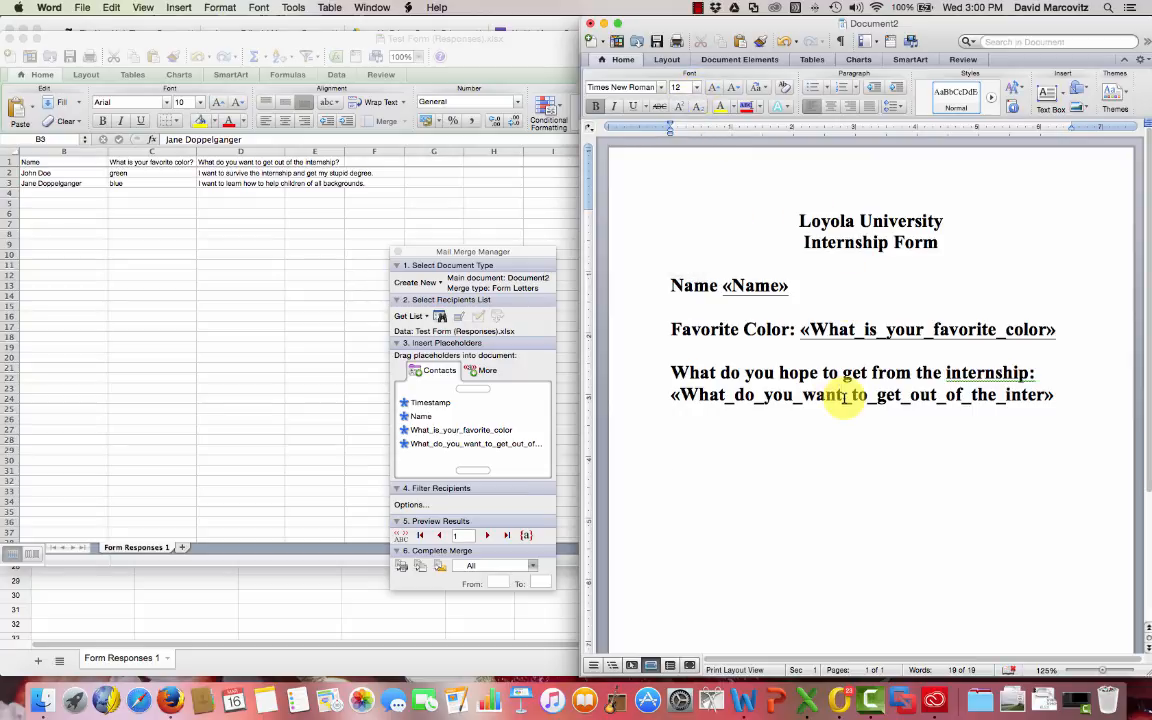
pyautogui.write('Thi si s')
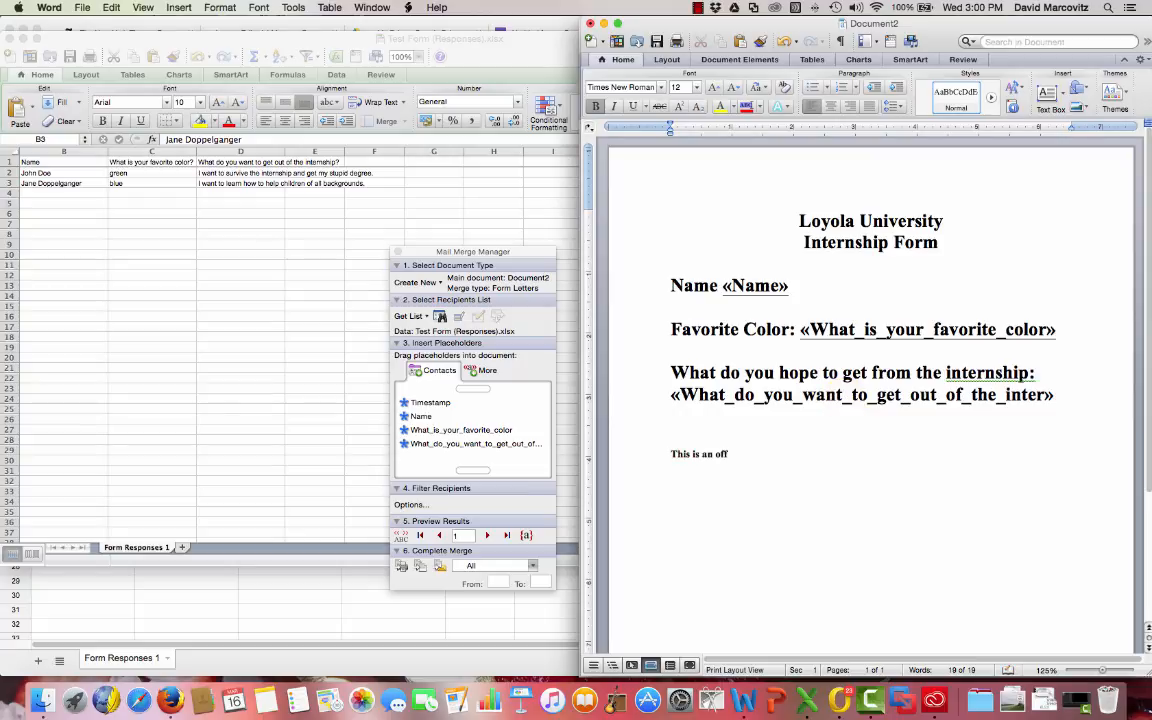
pyautogui.write('an official document of Loyola University Maryland. Do not')
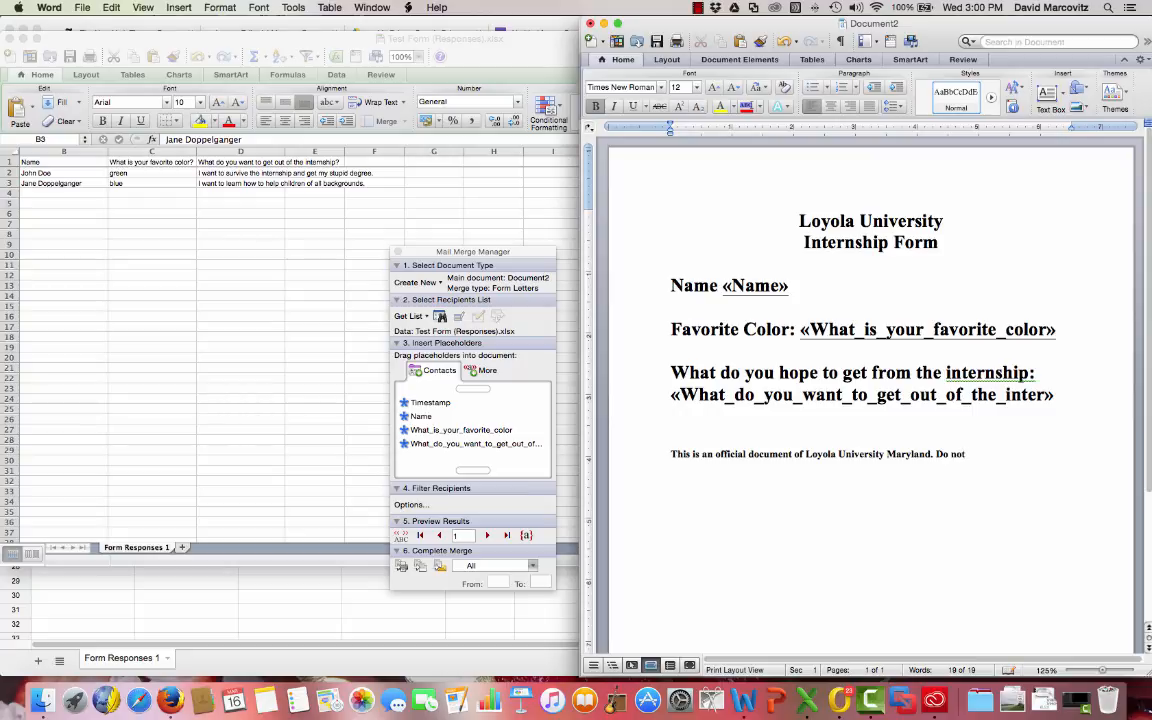
pyautogui.write('document.')
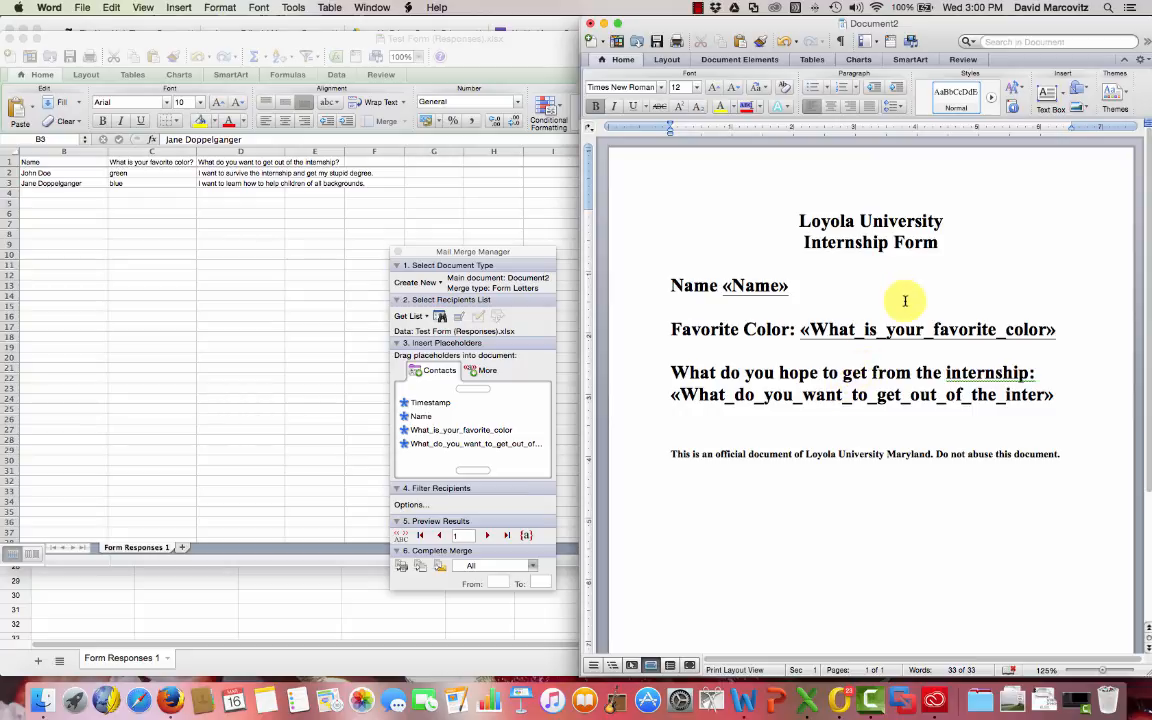
# - Draw a smiley face from the basic shapes, roughly centered below the official-document note, and deselect it
pyautogui.click(1085, 90)
pyautogui.moveTo(1072, 146)
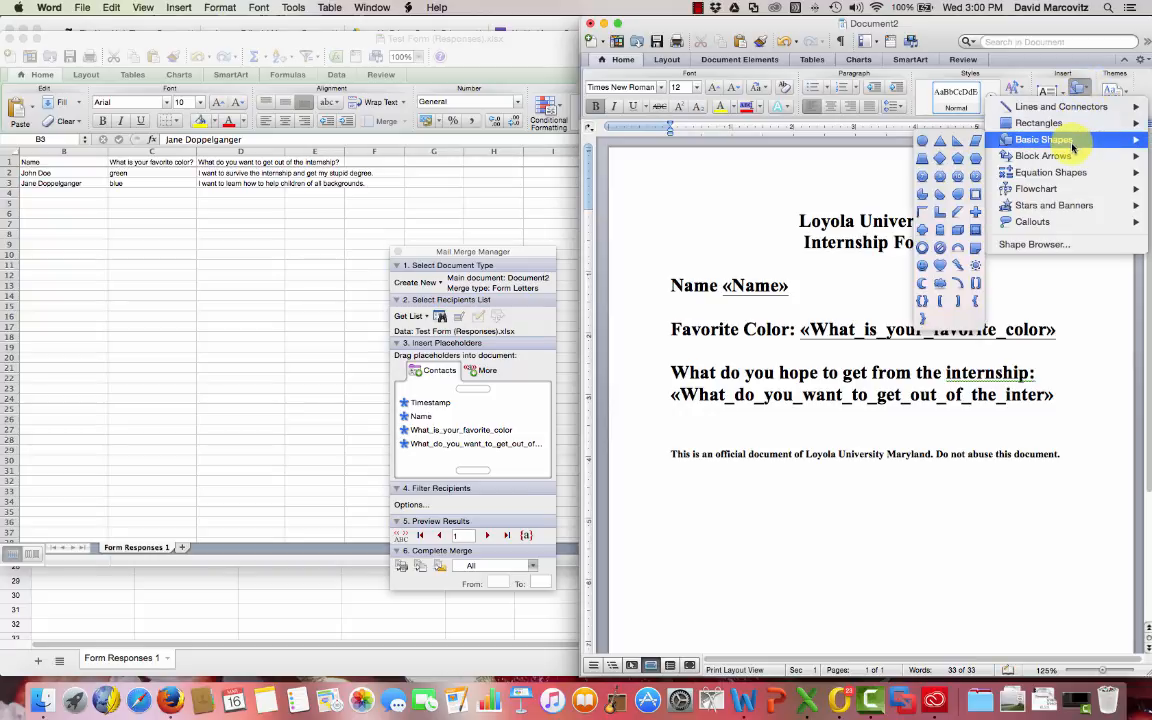
pyautogui.click(922, 250)
pyautogui.moveTo(836, 481); pyautogui.dragTo(932, 577)
pyautogui.click(1026, 544)
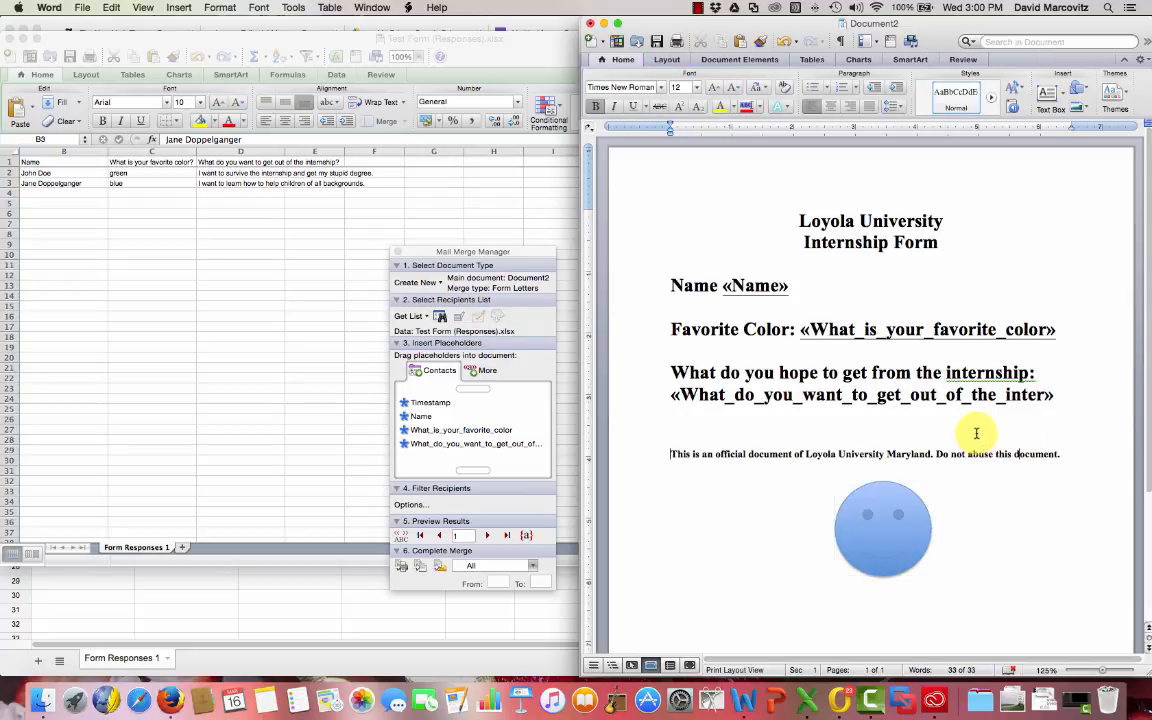
# - Preview the form letter with the merged data in place of the placeholders
pyautogui.click(401, 537)
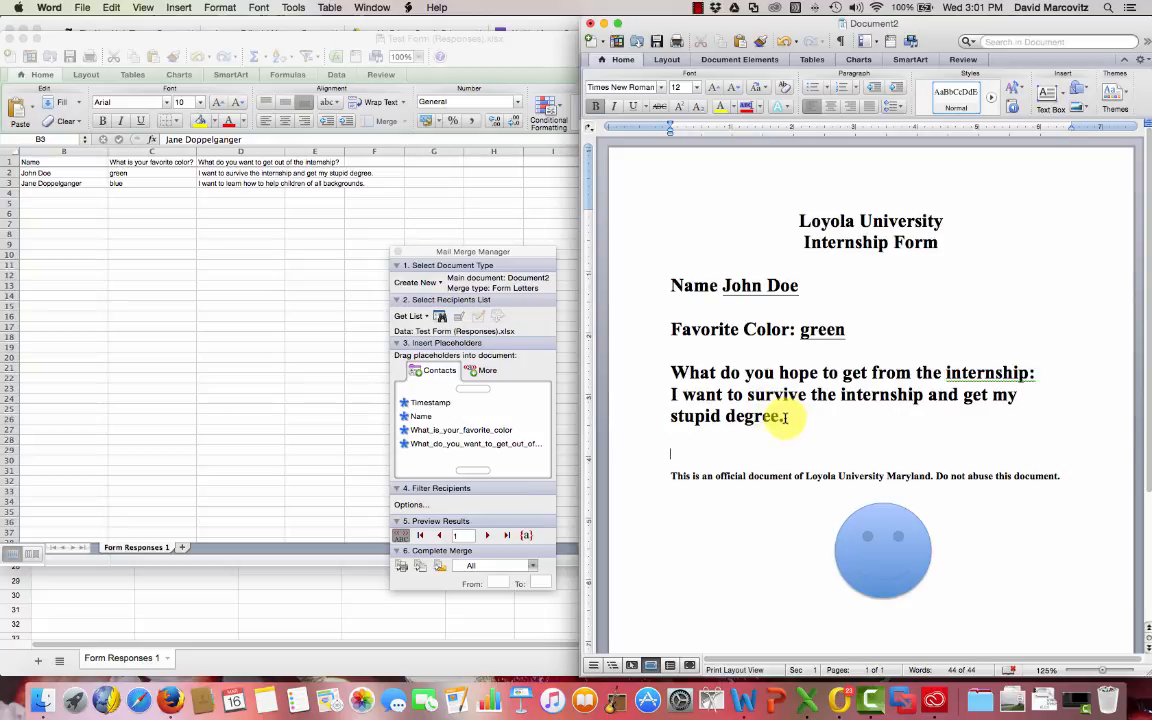
# - Set the merged answer text below the internship question to 14 points and remove its bold formatting
pyautogui.moveTo(785, 417); pyautogui.dragTo(670, 391)
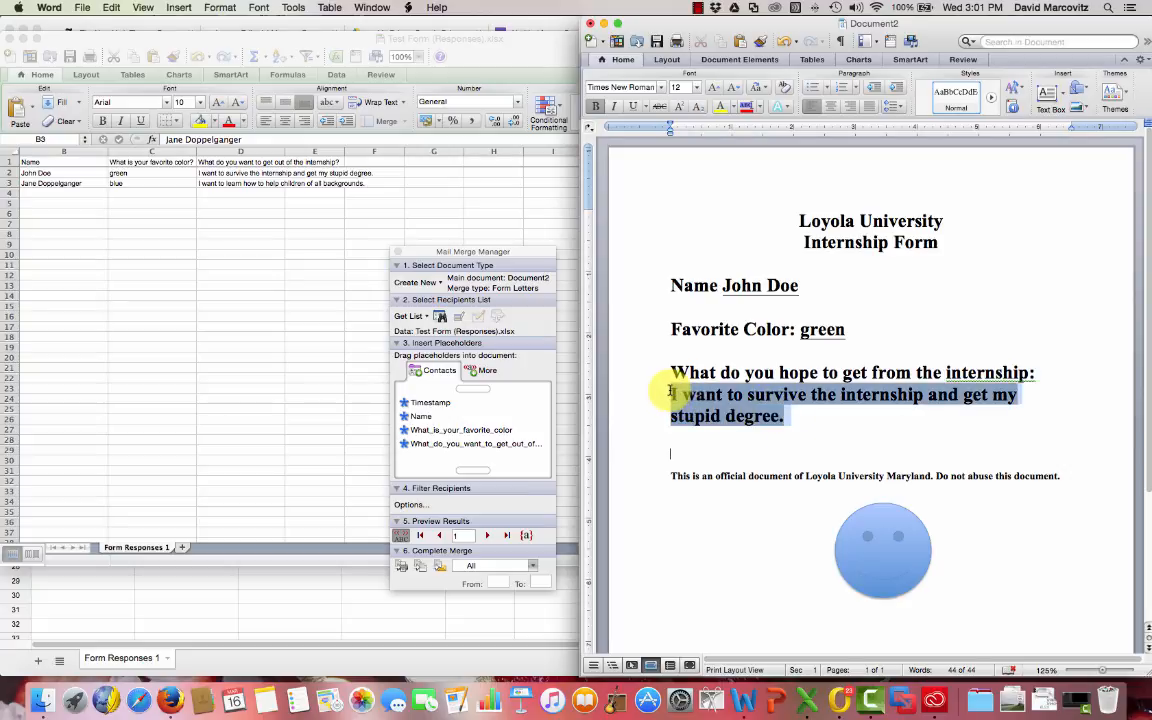
pyautogui.click(699, 91)
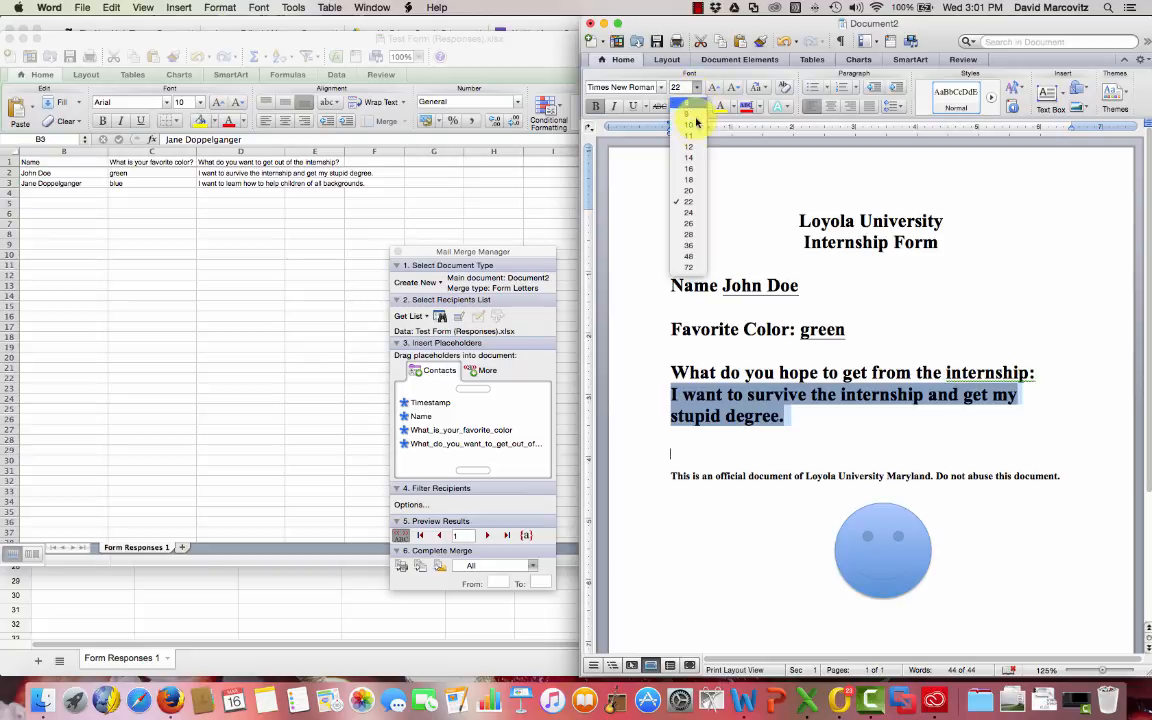
pyautogui.click(689, 161)
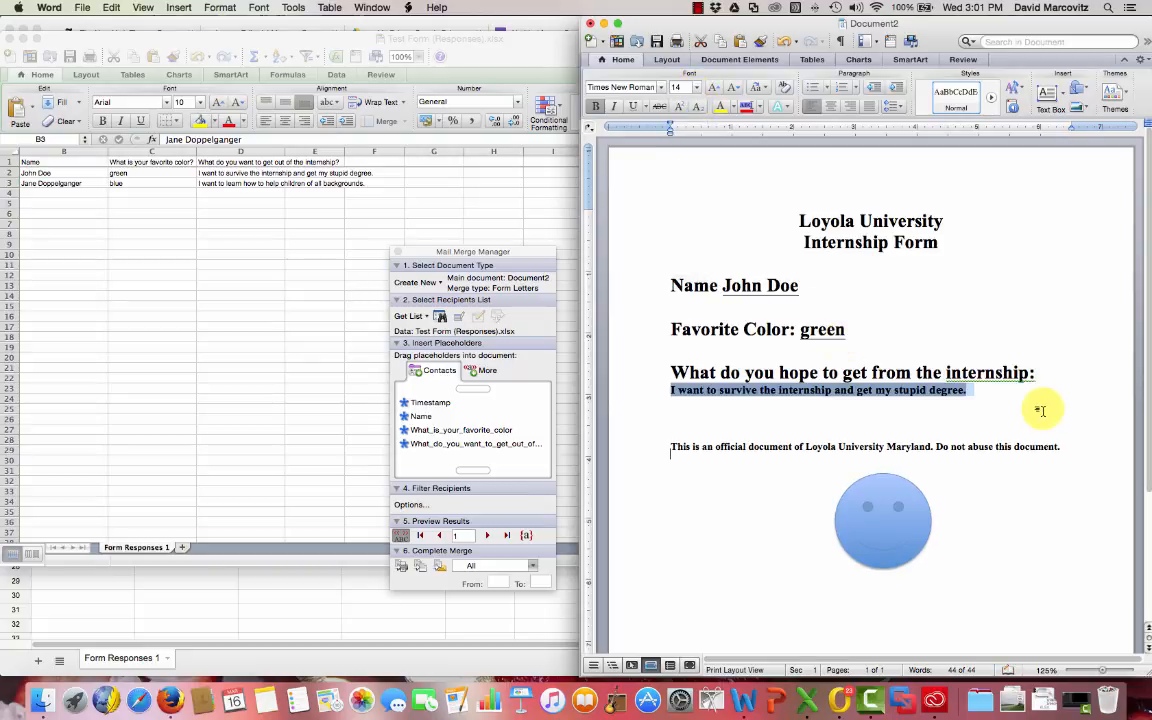
pyautogui.click(596, 106)
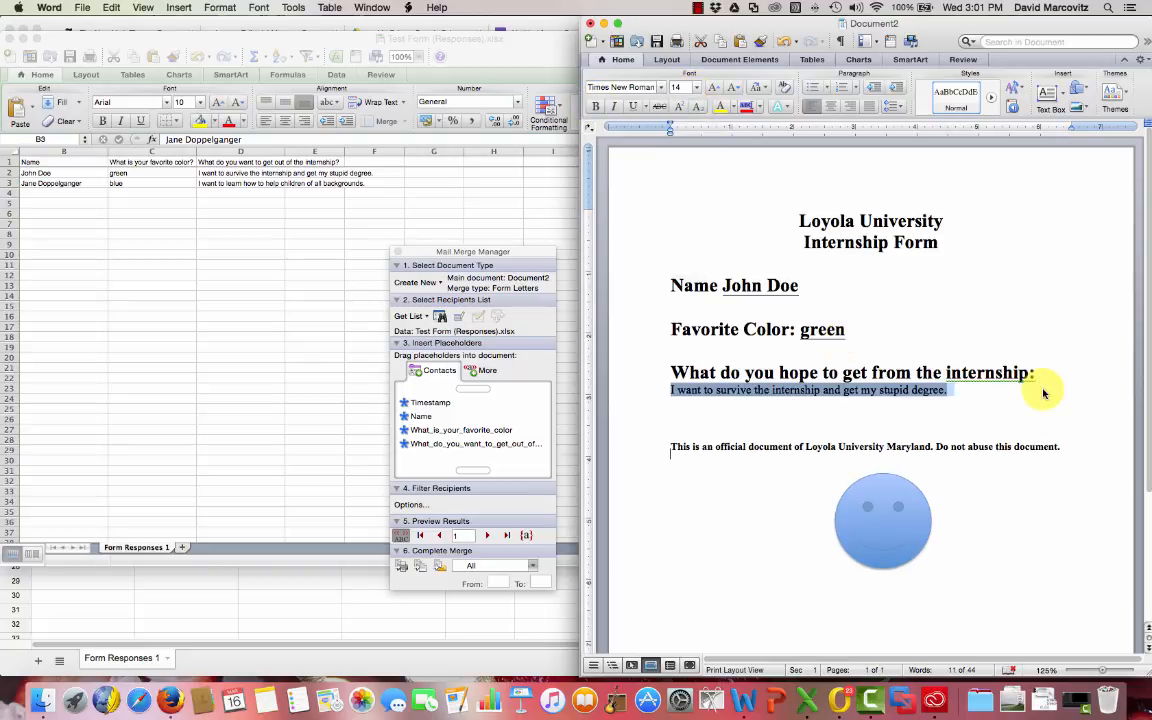
pyautogui.click(1044, 393)
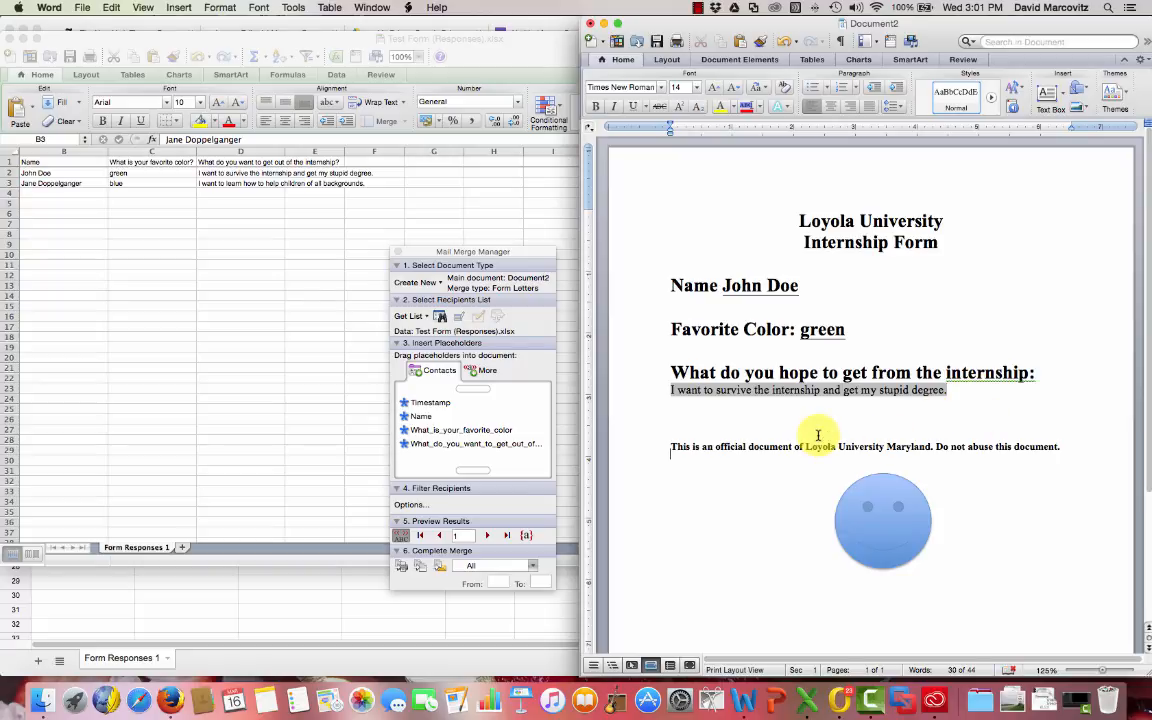
# - Preview the next recipient's letter and merge all records into a new document, with the Mail Merge Manager moved off the merged letters
pyautogui.click(488, 537)
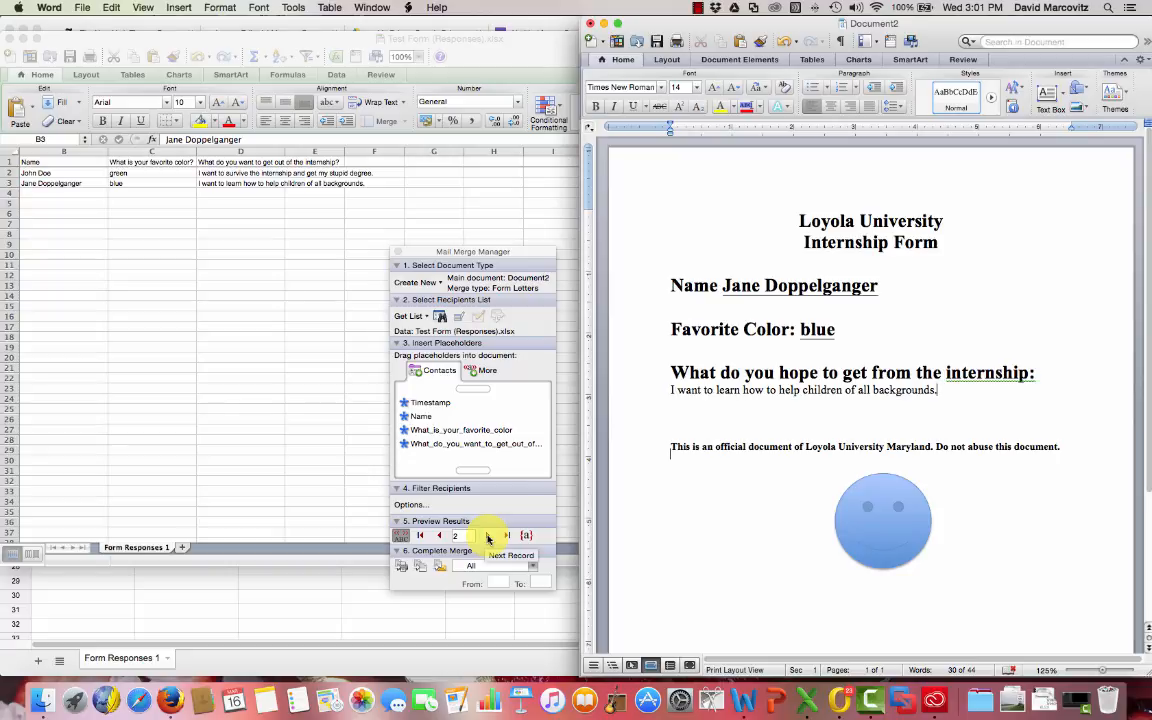
pyautogui.click(424, 570)
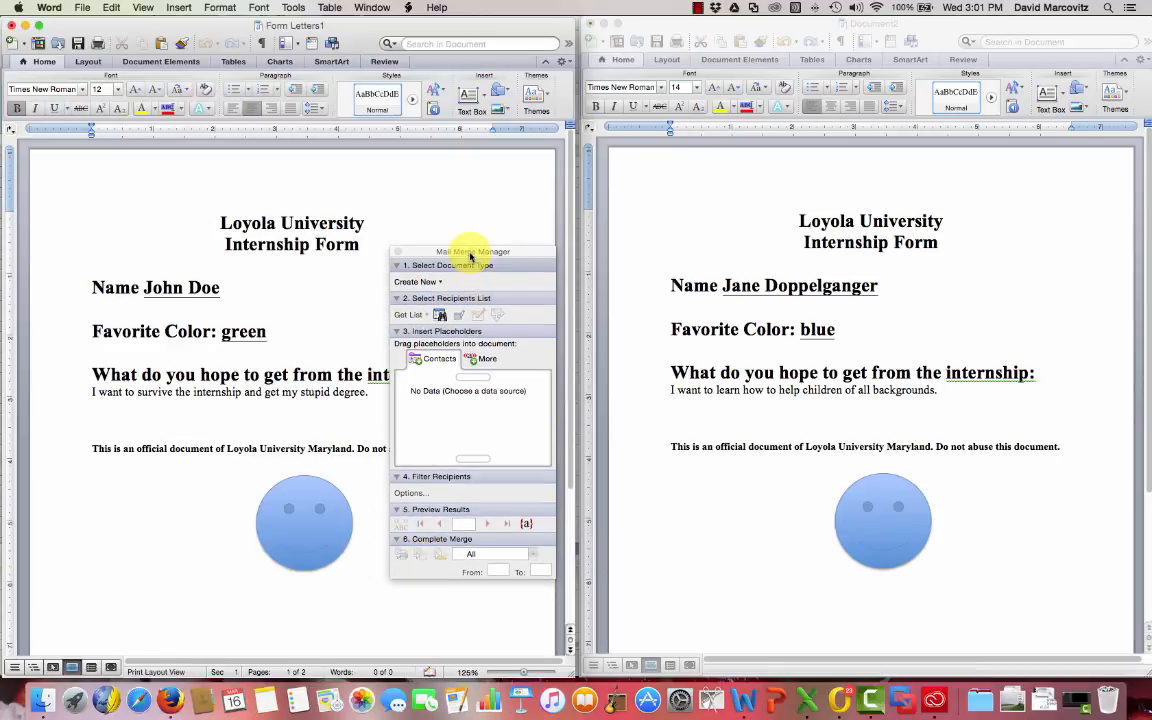
pyautogui.moveTo(470, 251); pyautogui.dragTo(955, 272)
pyautogui.scroll(-10, 399, 538)
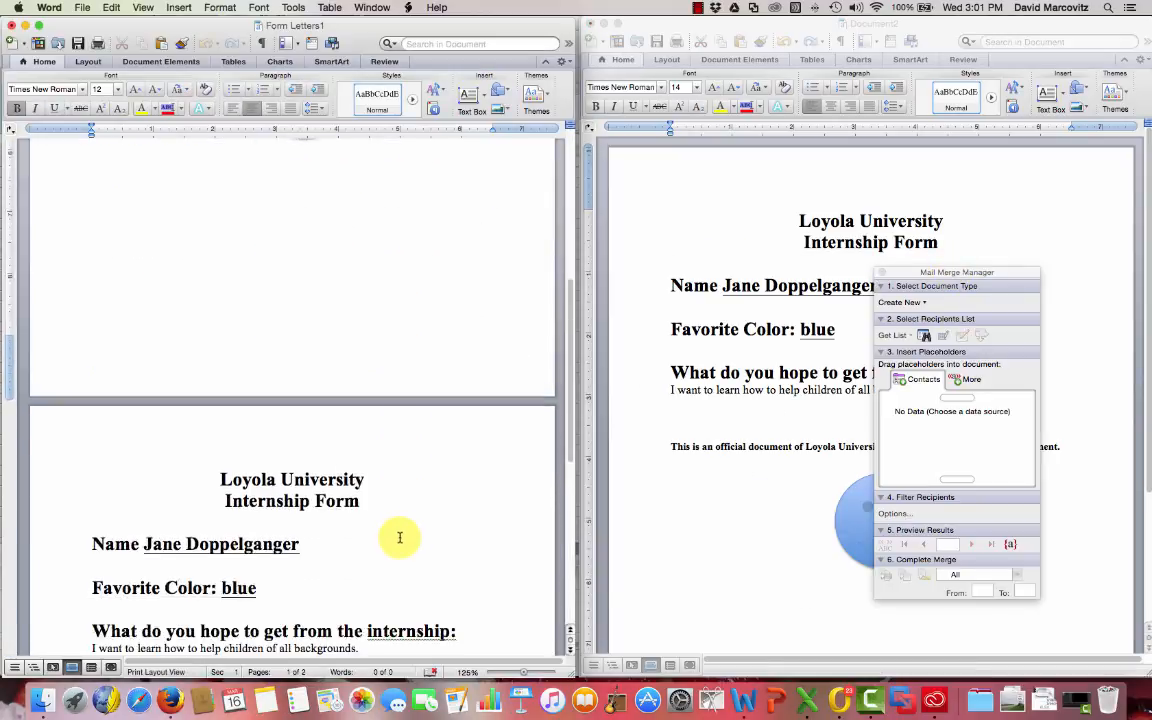
pyautogui.scroll(3, 399, 538)
pyautogui.scroll(10, 399, 538)
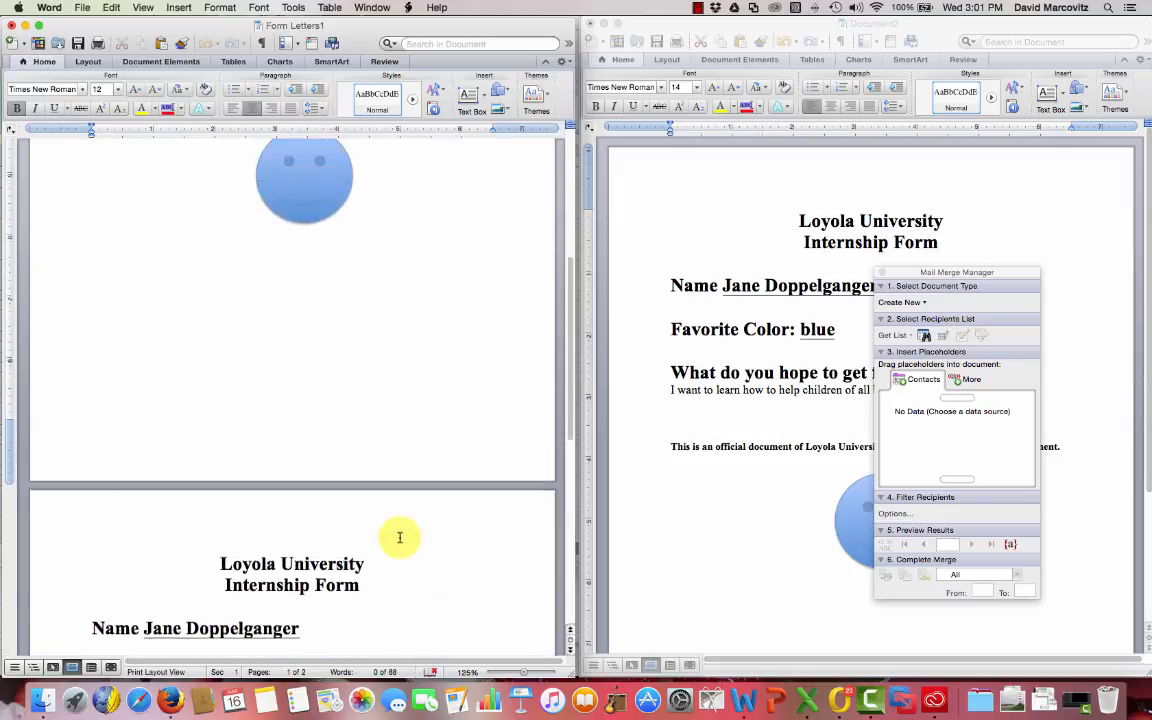